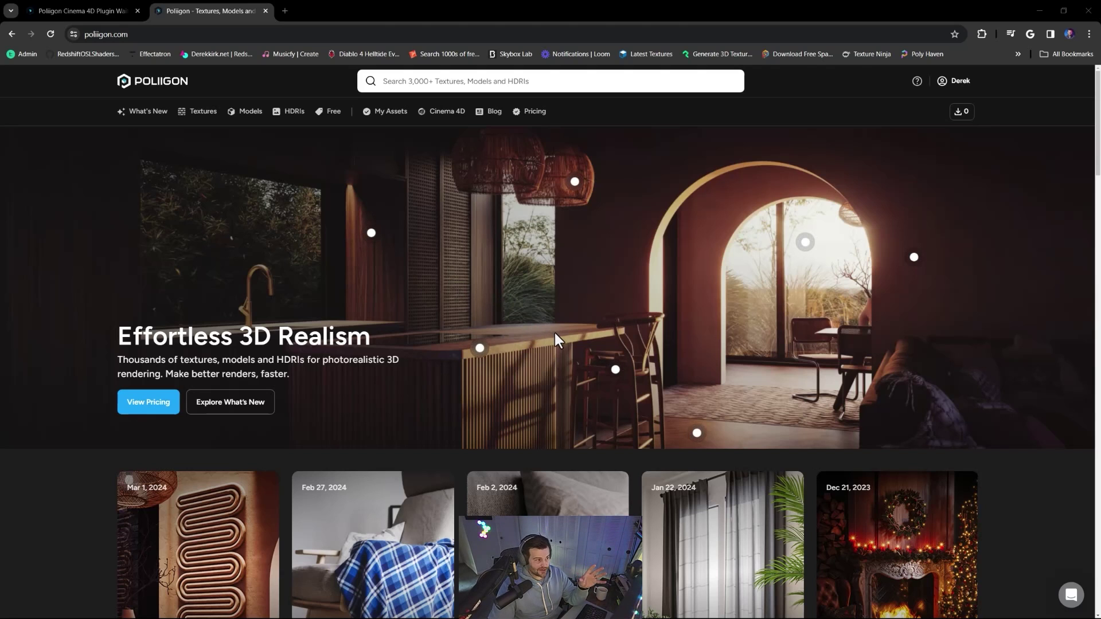
Look over the featured asset collections on the Poliigon home page.
scroll(497, 313, down, 1)
scroll(496, 312, down, 4)
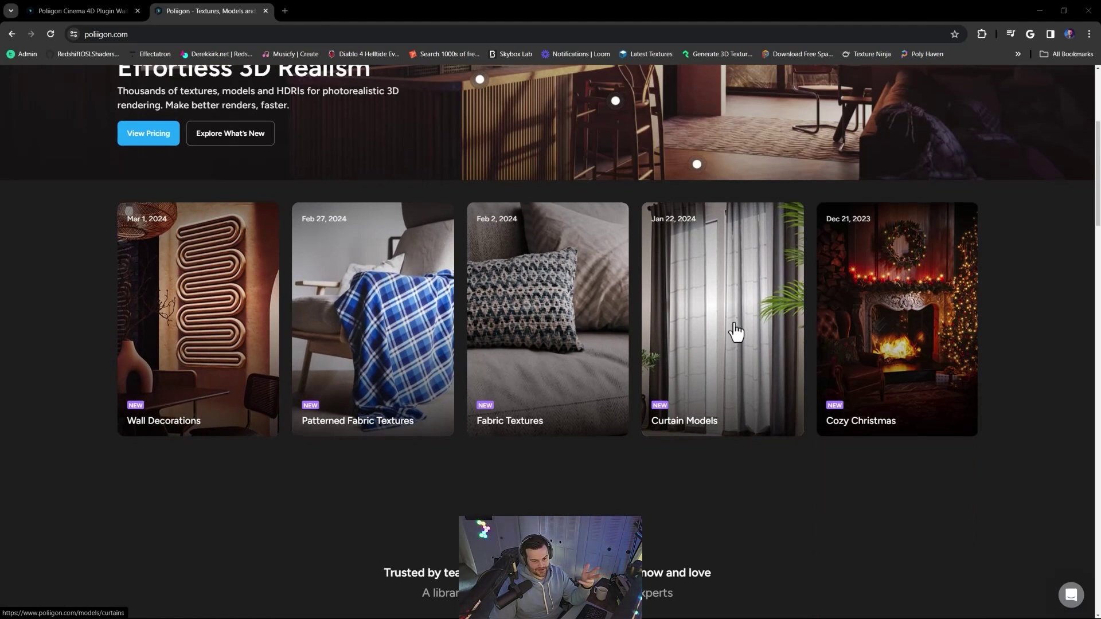
scroll(744, 384, up, 1)
scroll(743, 385, up, 4)
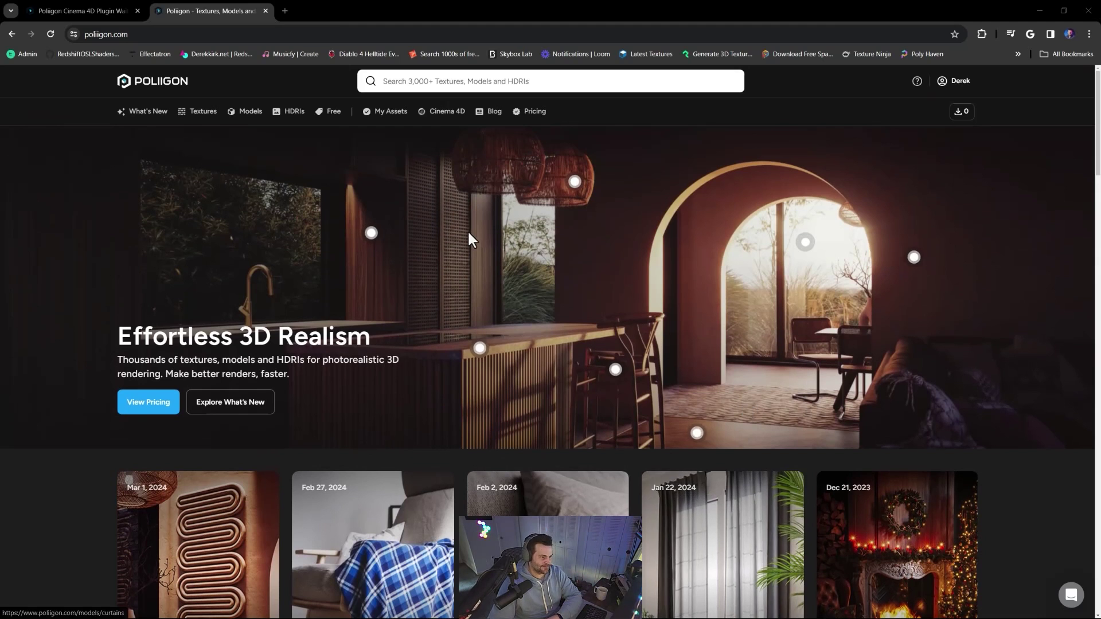
scroll(308, 285, down, 2)
scroll(206, 155, up, 2)
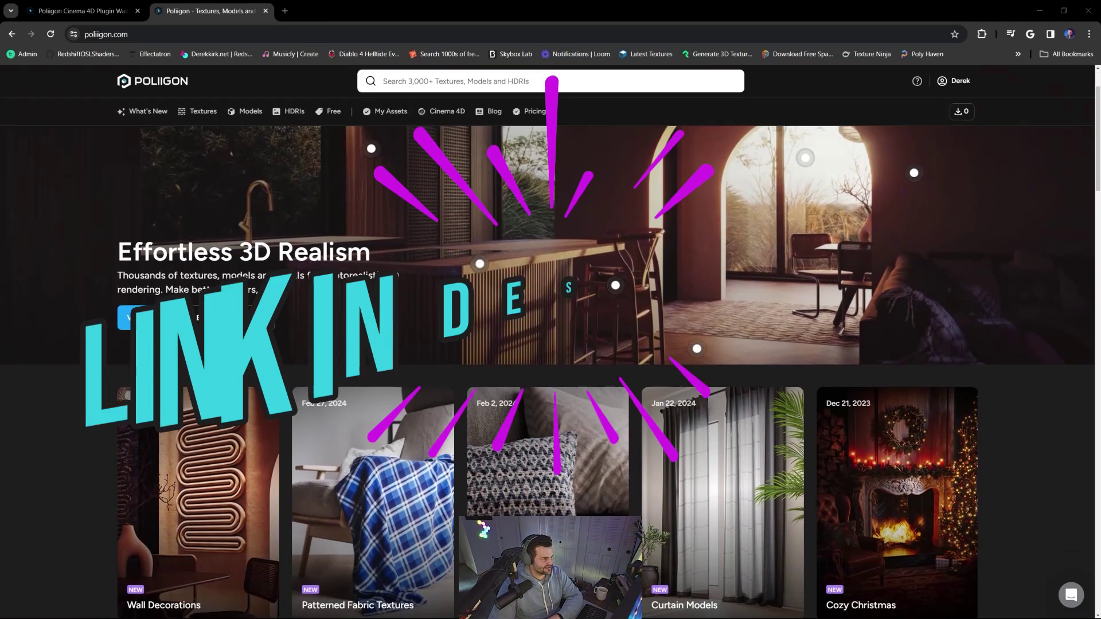
Review Poliigon's Cinema 4D plugin page and its installation documentation, ending back at the plugin download section.
click(95, 9)
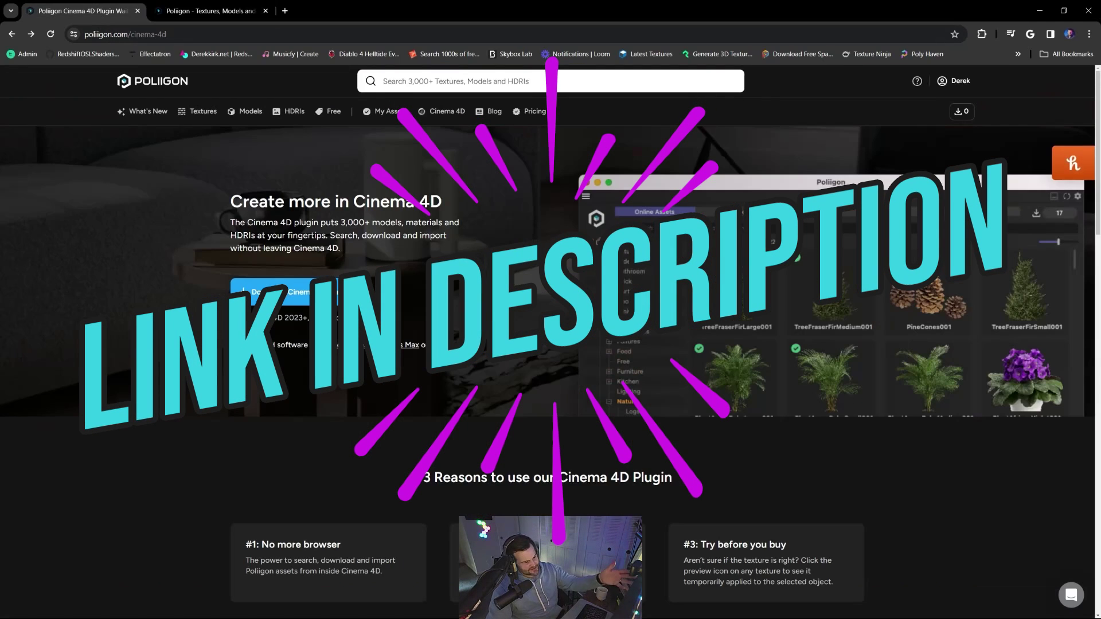
scroll(504, 253, down, 5)
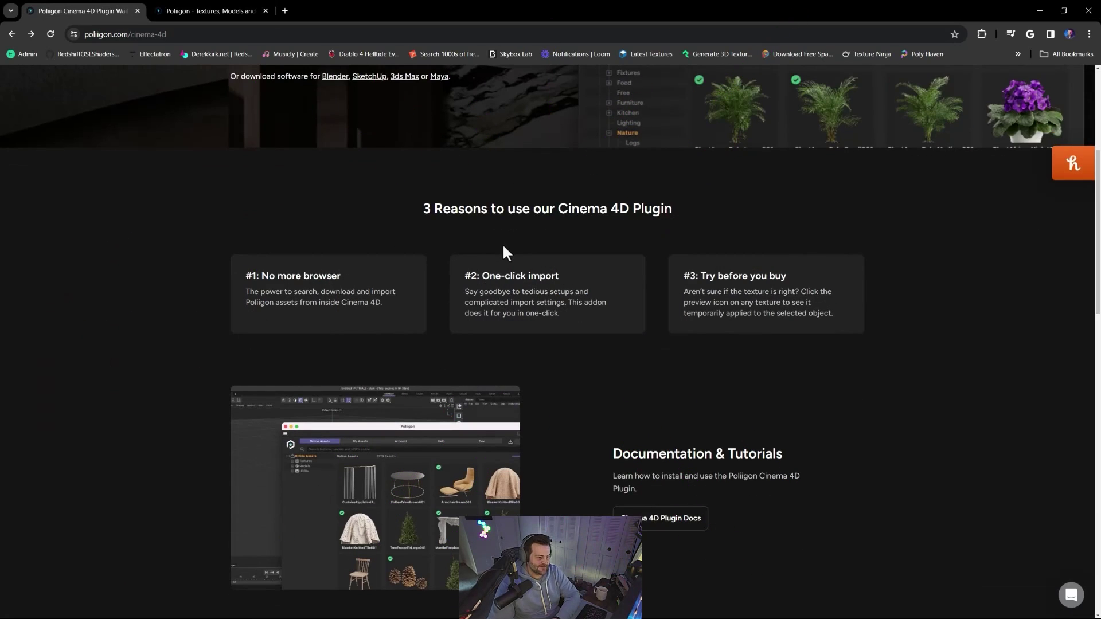
scroll(419, 333, down, 2)
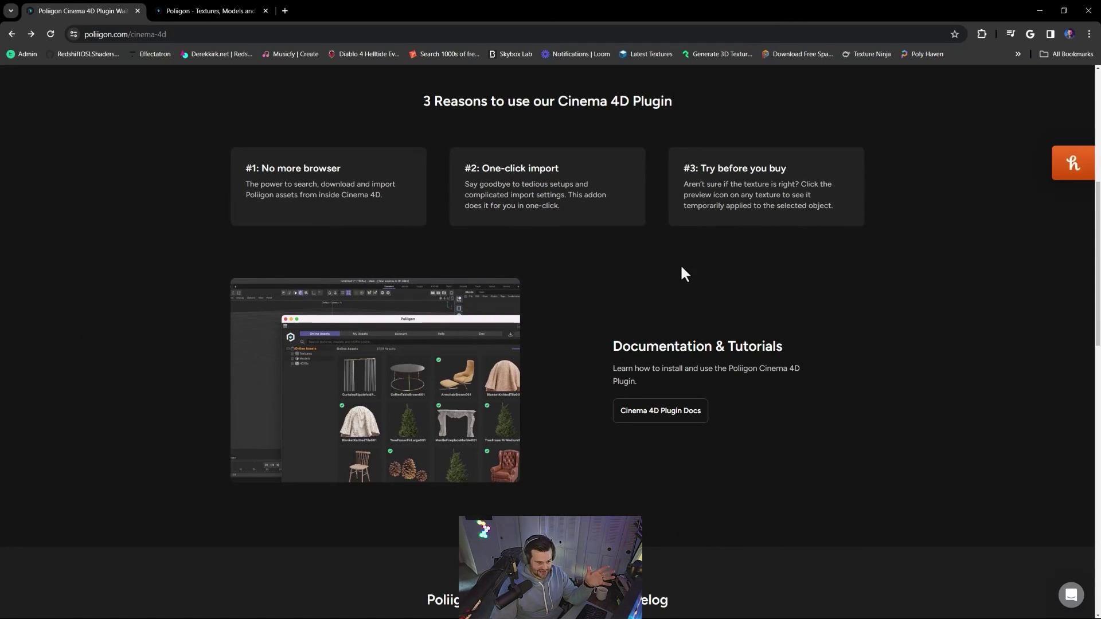
scroll(653, 284, down, 2)
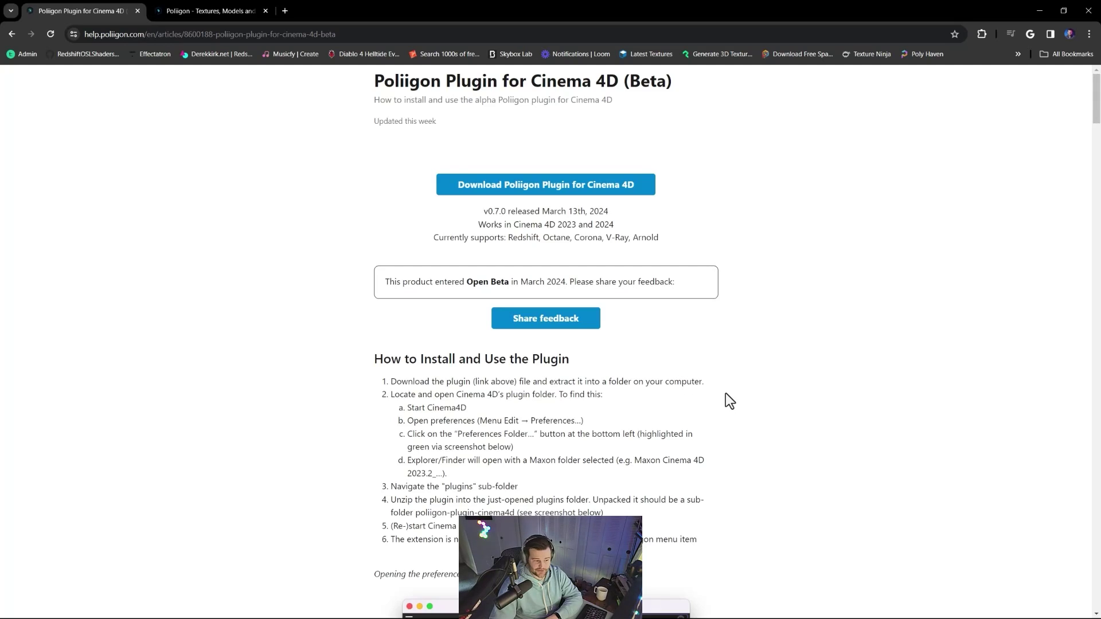
click(12, 33)
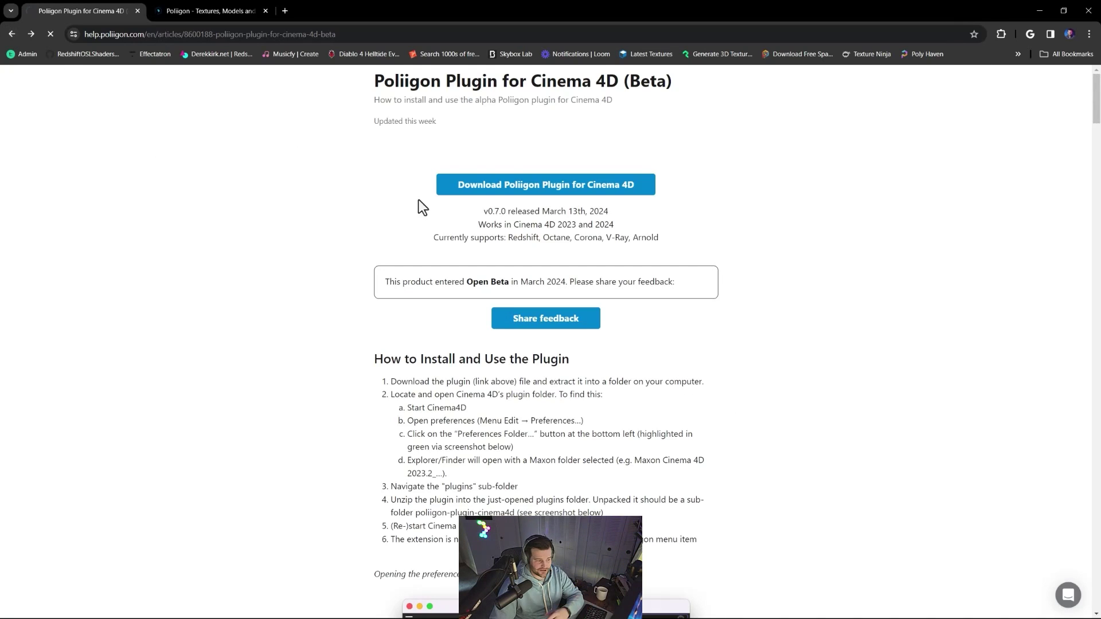
scroll(728, 344, up, 10)
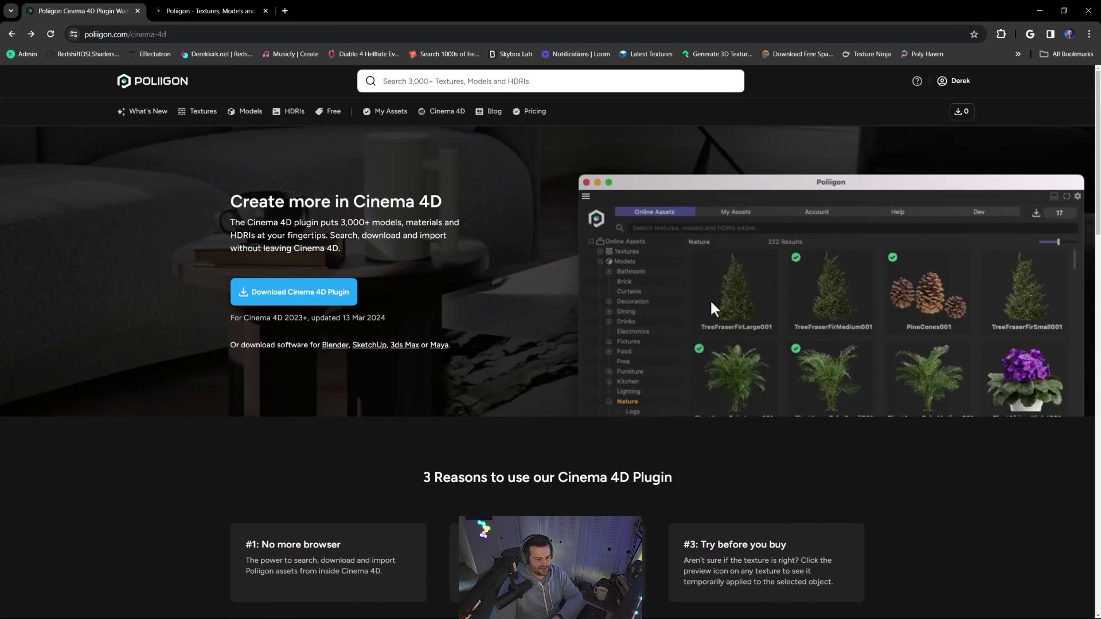
Switch to Cinema 4D, open the Poliigon extension and widen its asset browser to show three columns of thumbnails.
key(alt+Tab)
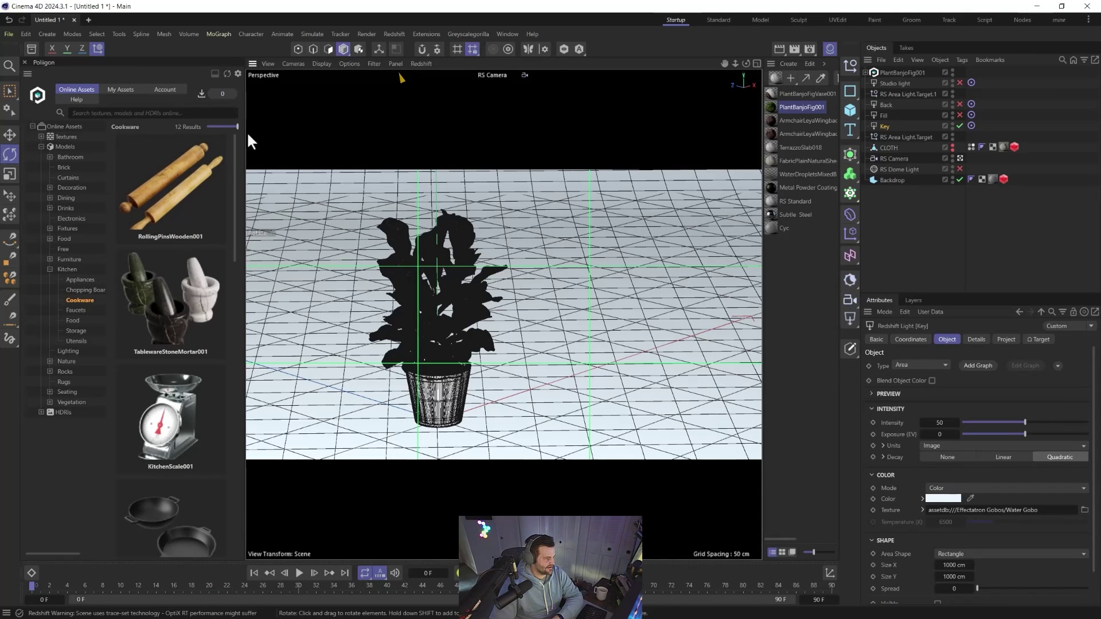
click(426, 34)
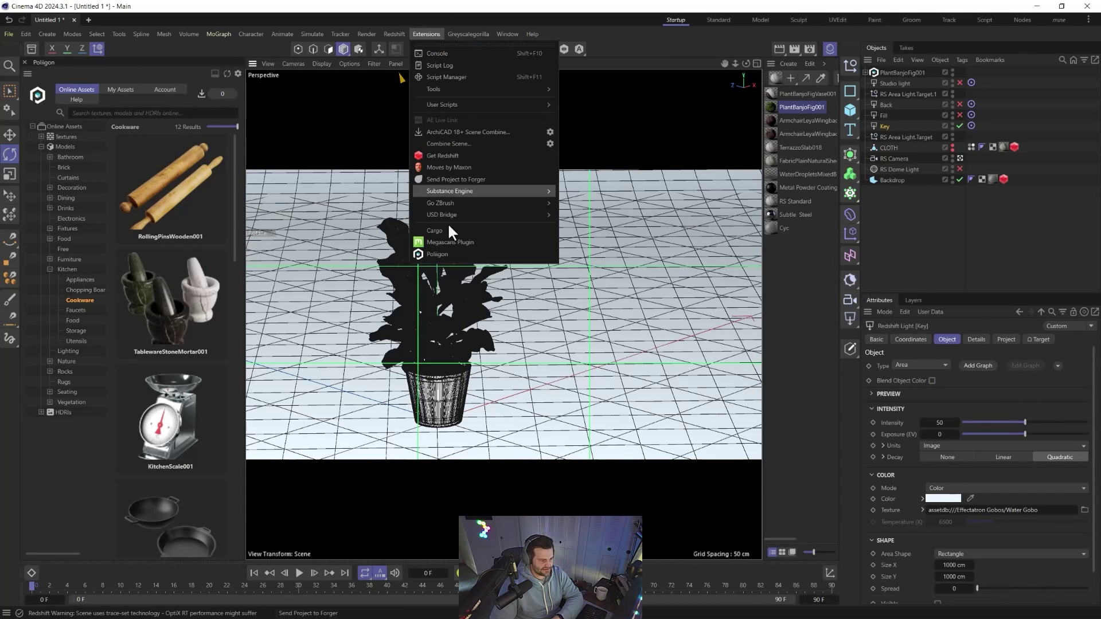
click(430, 254)
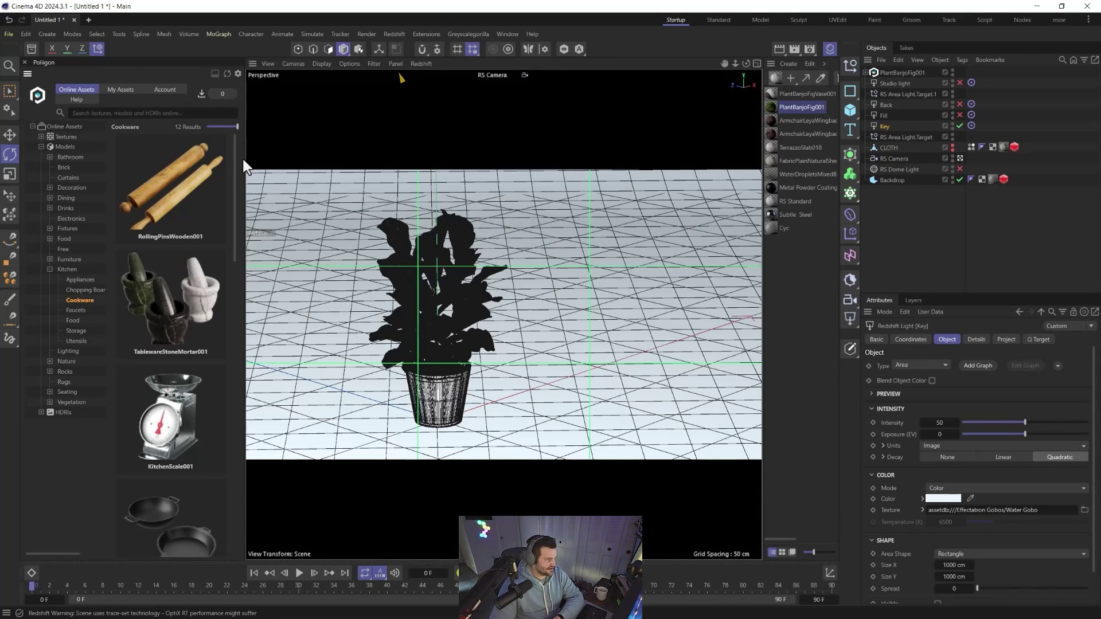
drag(245, 161, 519, 167)
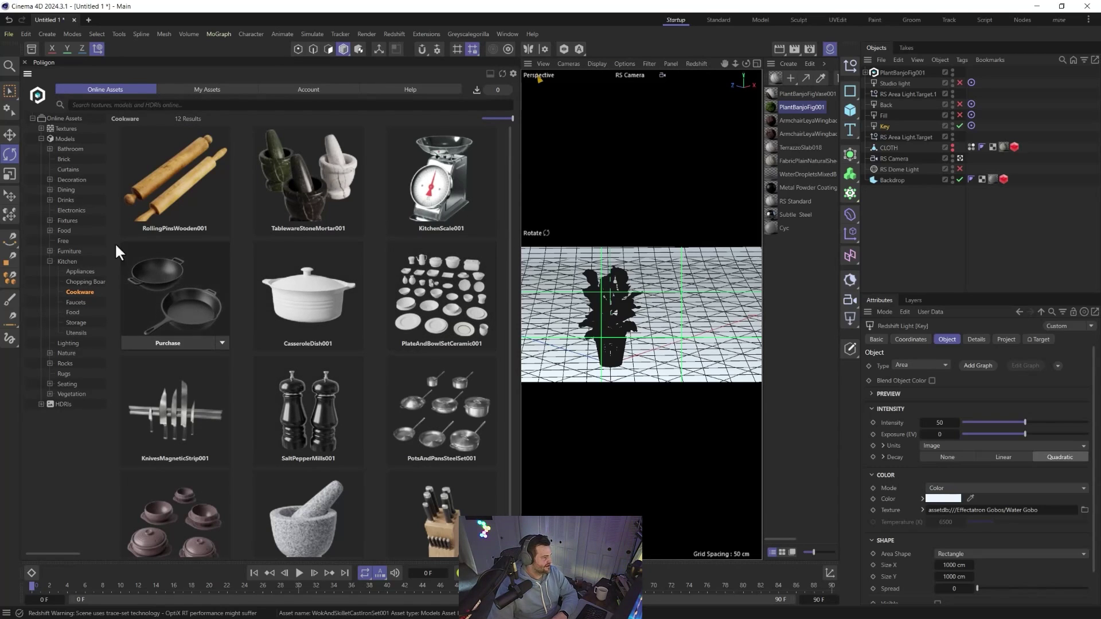
Browse the online Textures category in the Poliigon asset browser, examining the fabric, plastic, stone, metal and brick materials.
click(65, 129)
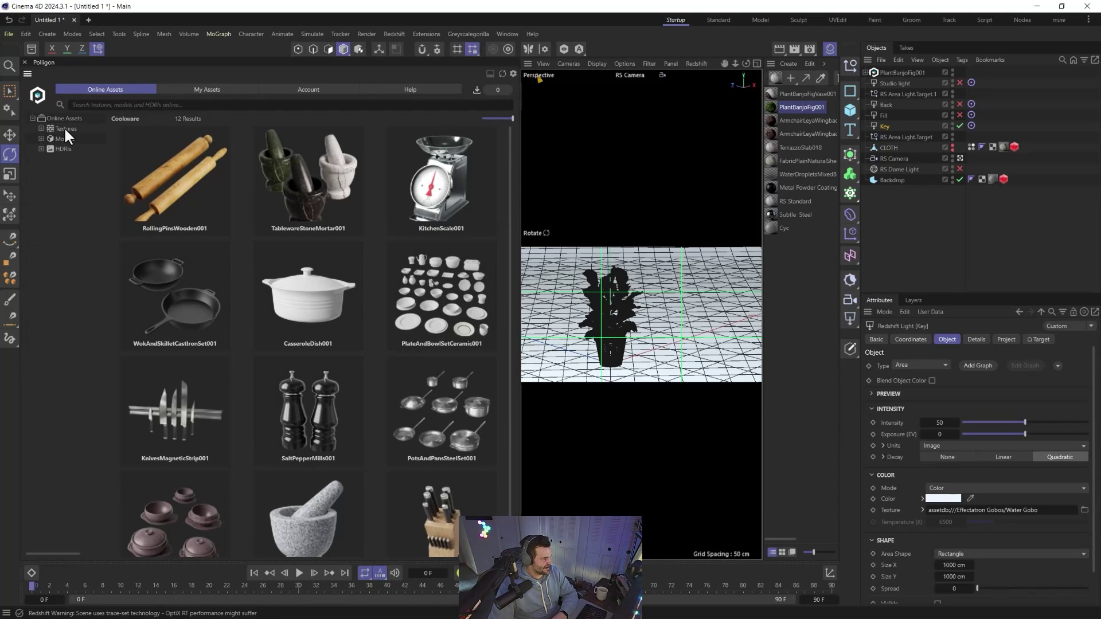
scroll(270, 318, down, 10)
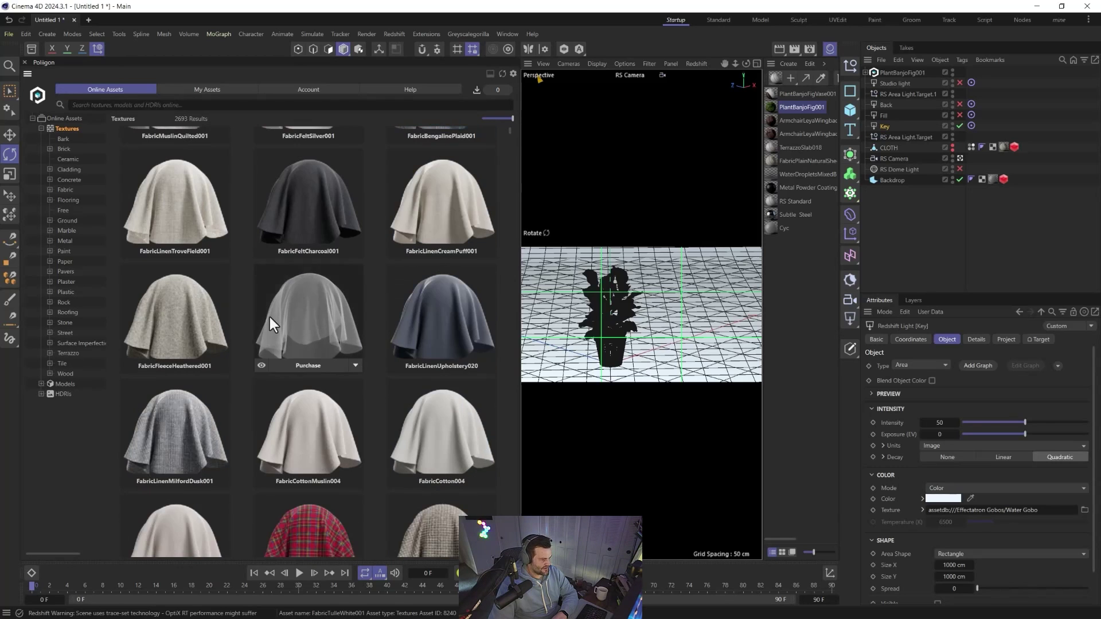
scroll(265, 340, down, 12)
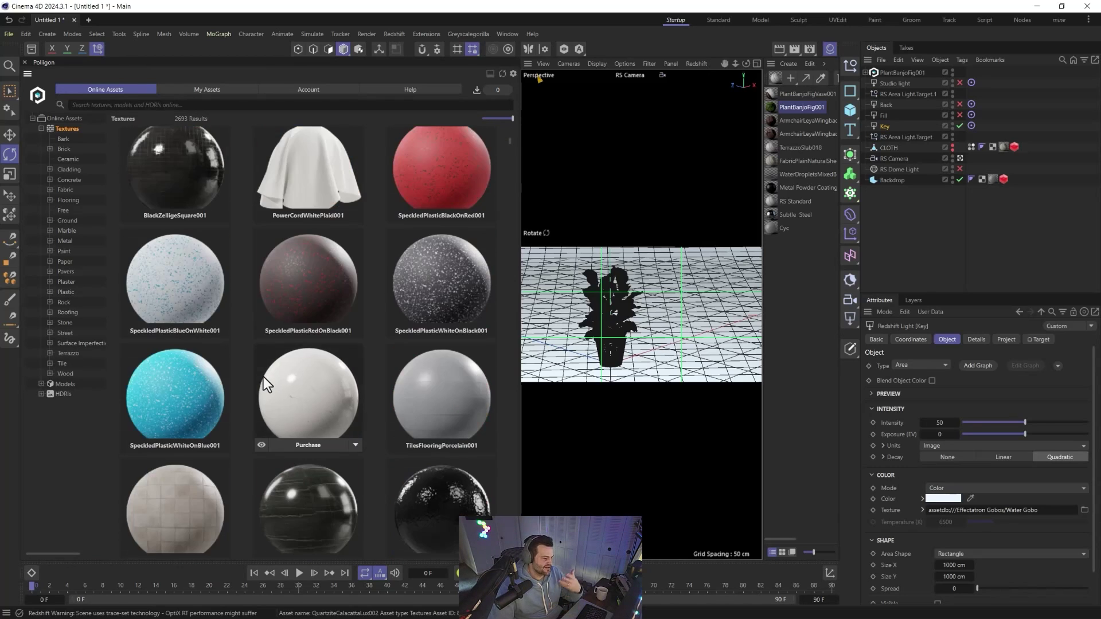
scroll(279, 371, down, 12)
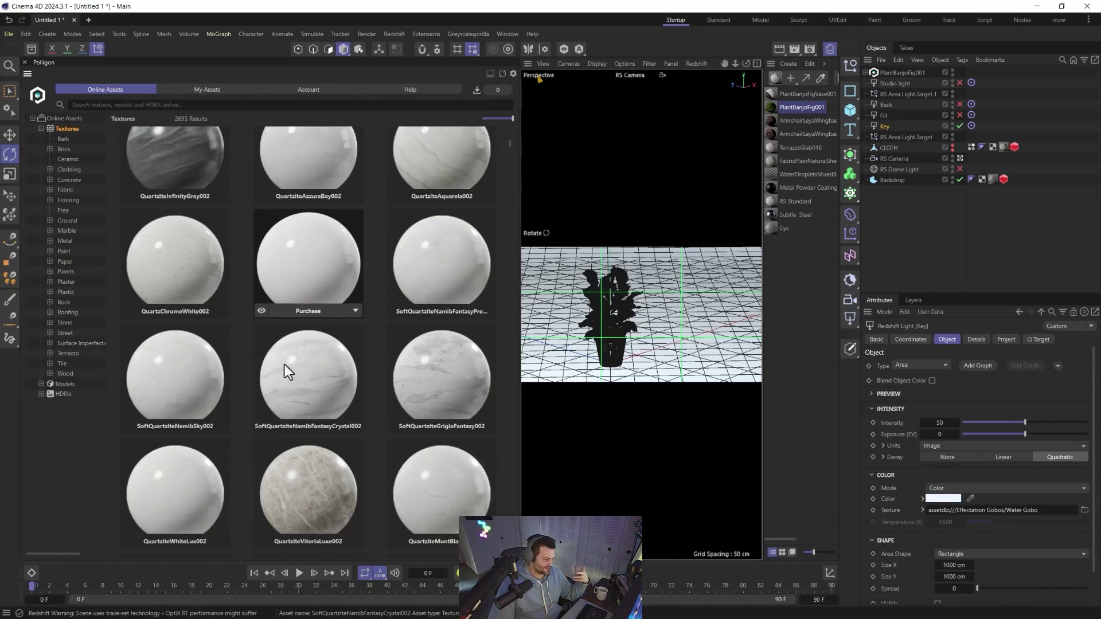
scroll(287, 374, down, 15)
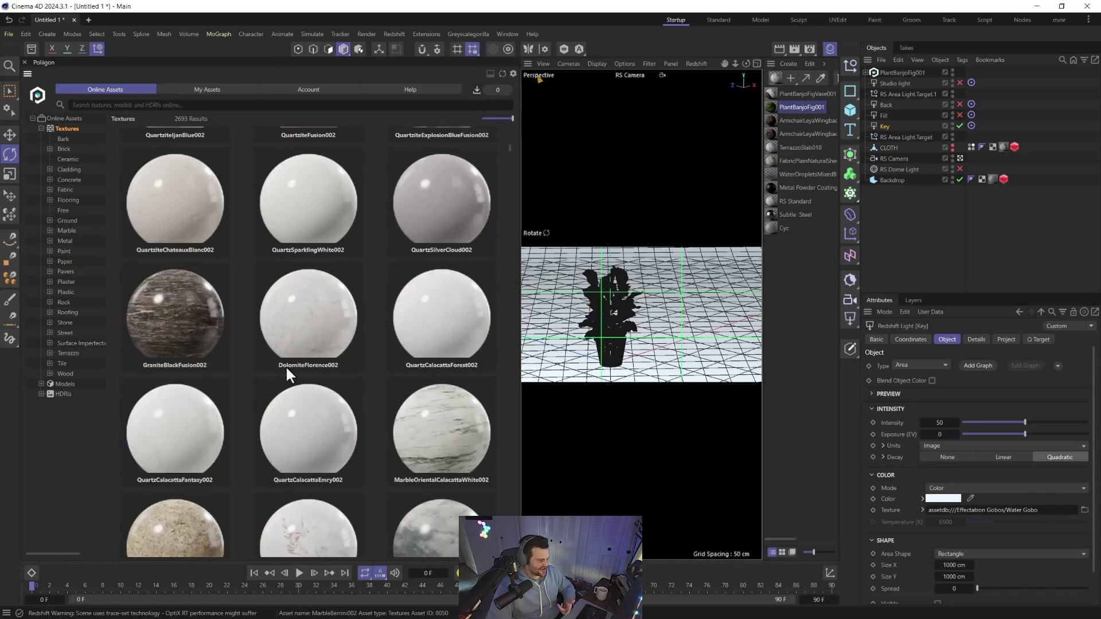
scroll(287, 375, down, 15)
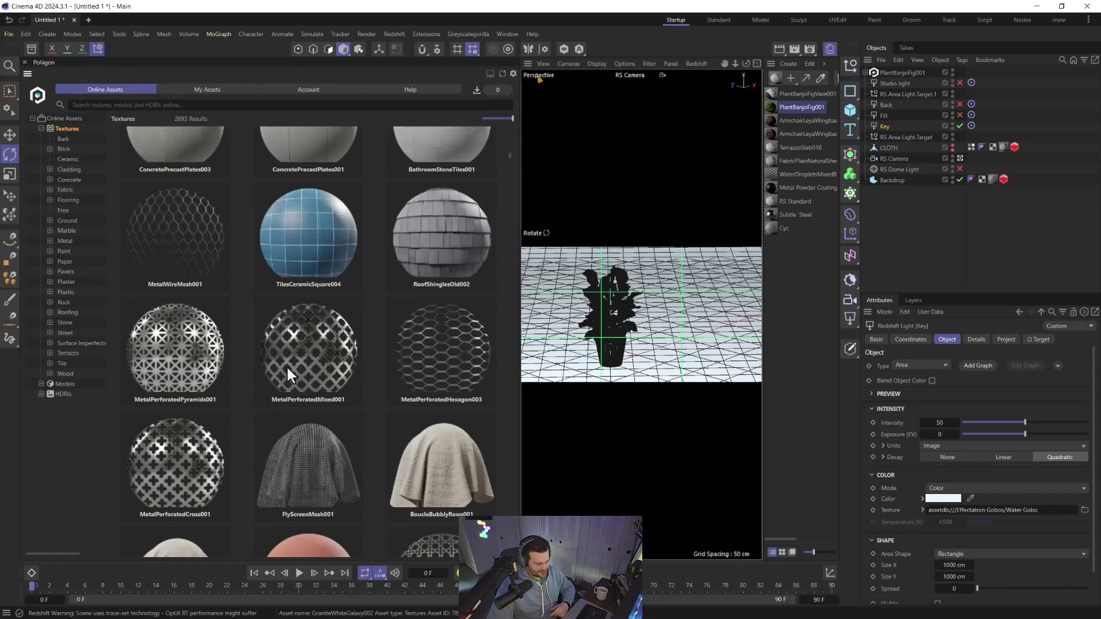
scroll(288, 373, down, 10)
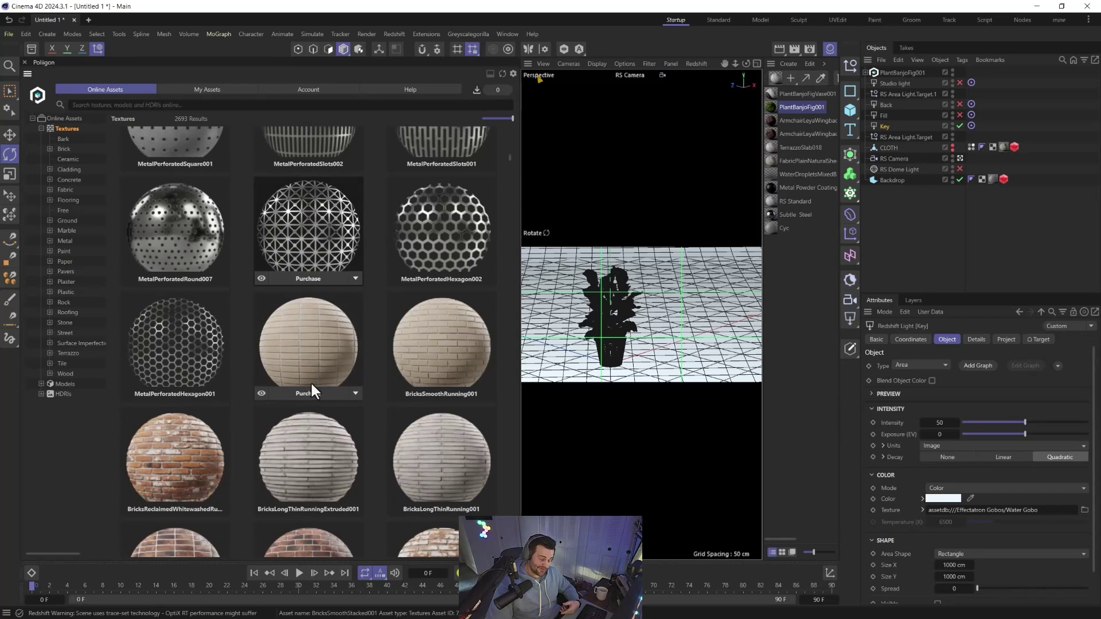
scroll(313, 385, down, 5)
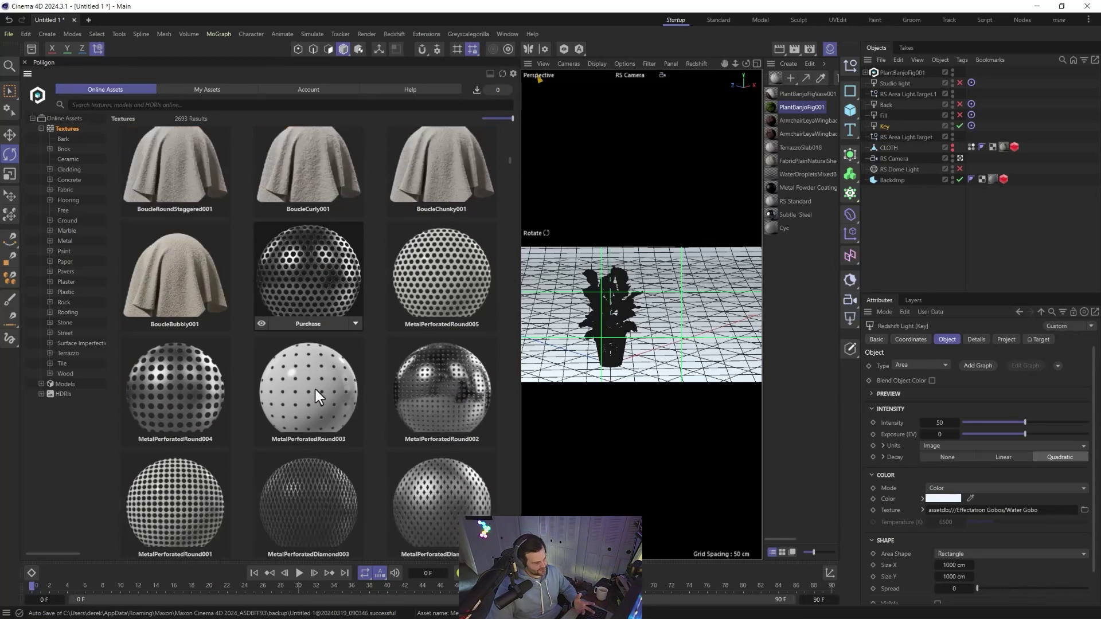
scroll(321, 379, up, 2)
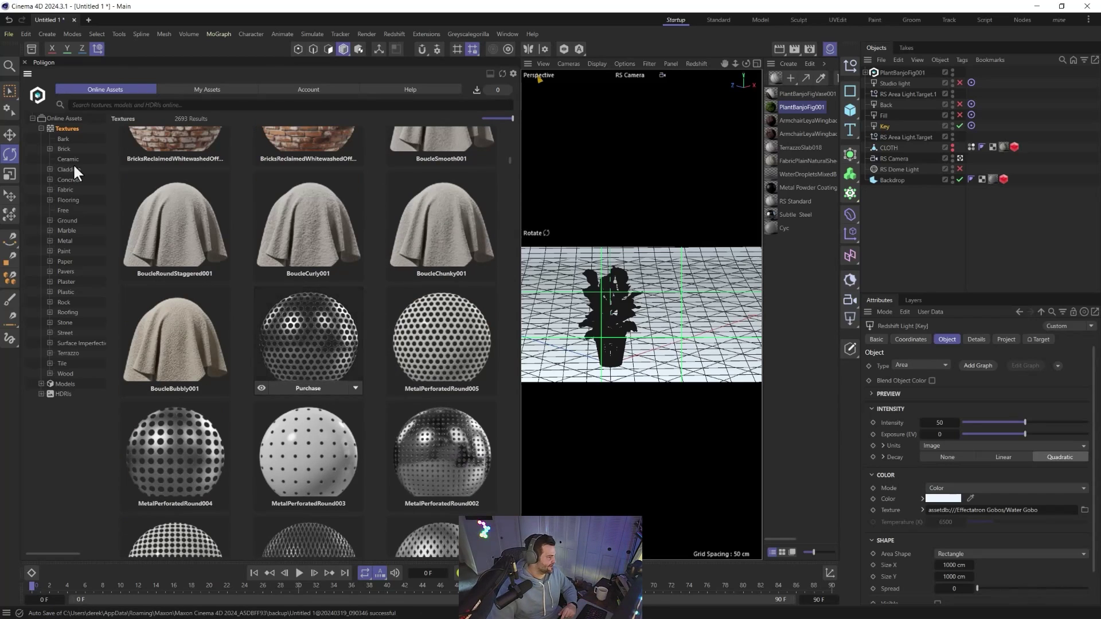
Browse the online Models category, examining the plants, furniture, decor, doors, electronics, lighting and food assets.
click(64, 384)
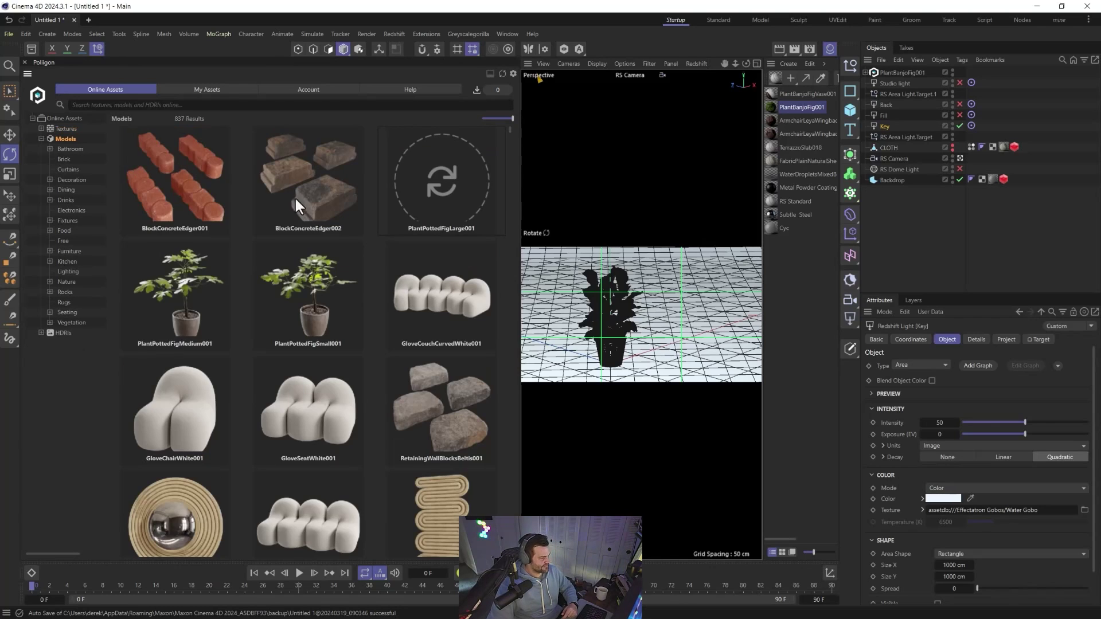
scroll(301, 298, down, 3)
scroll(301, 300, up, 1)
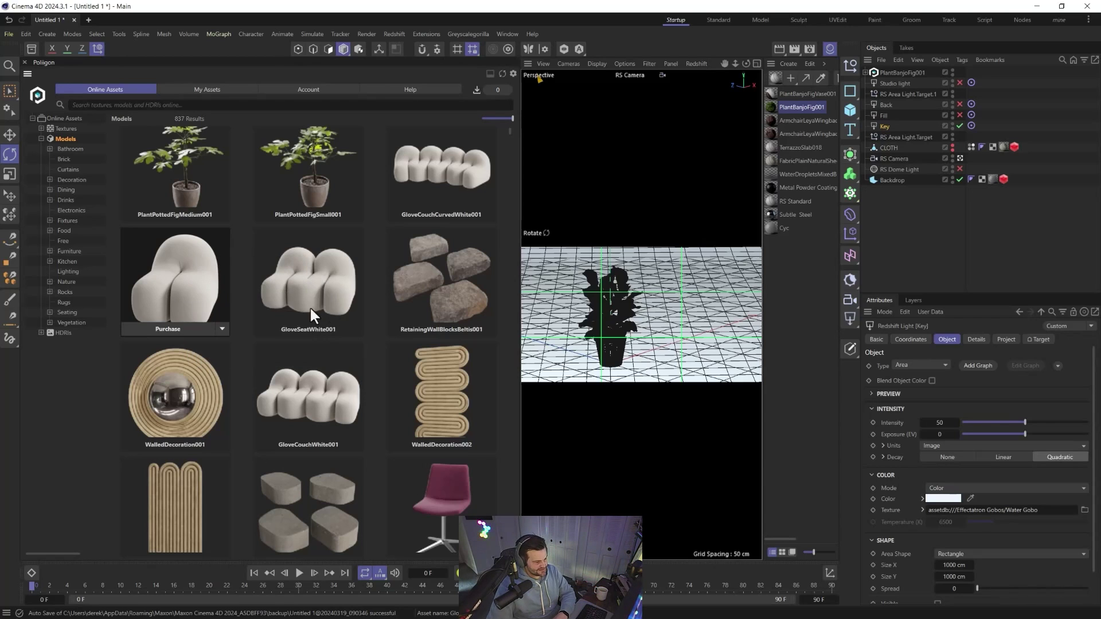
scroll(367, 390, down, 5)
scroll(393, 322, down, 6)
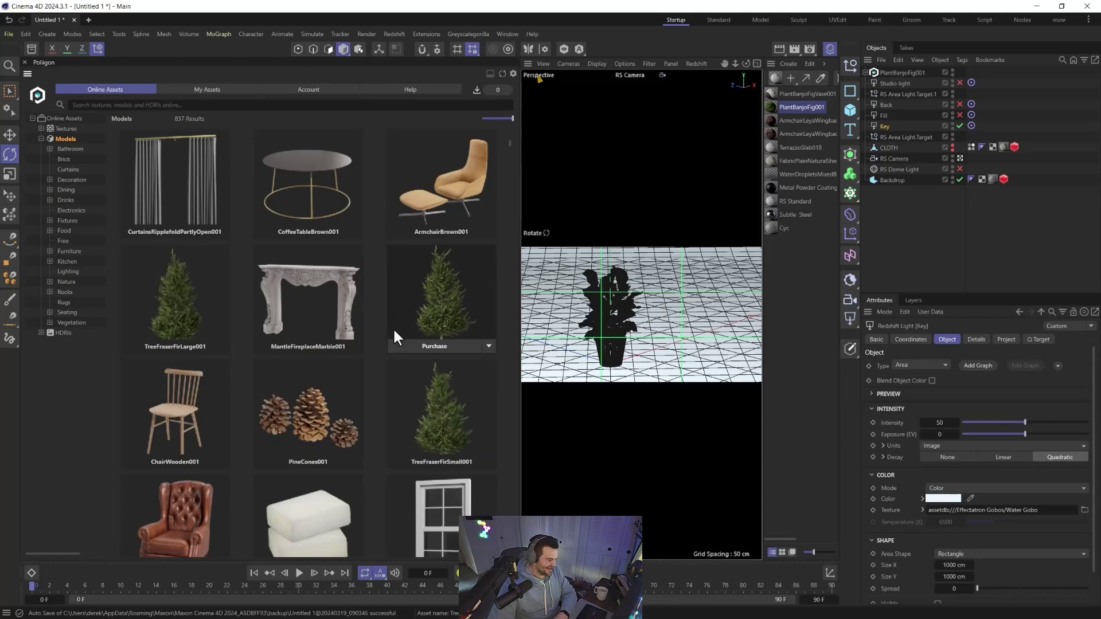
scroll(405, 277, down, 1)
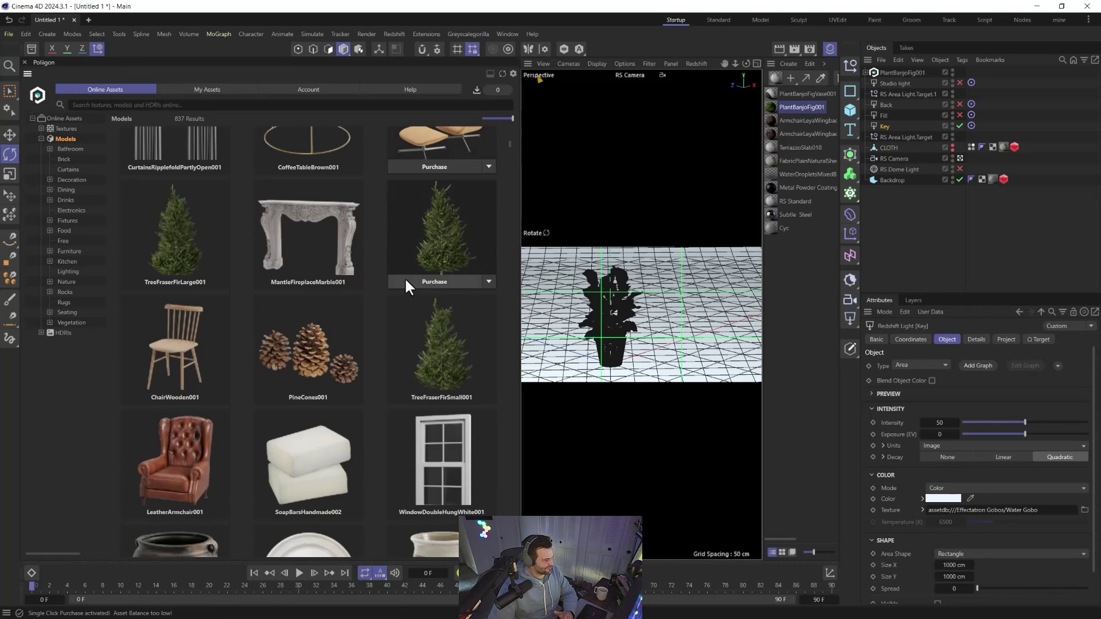
scroll(387, 274, up, 1)
scroll(368, 287, down, 8)
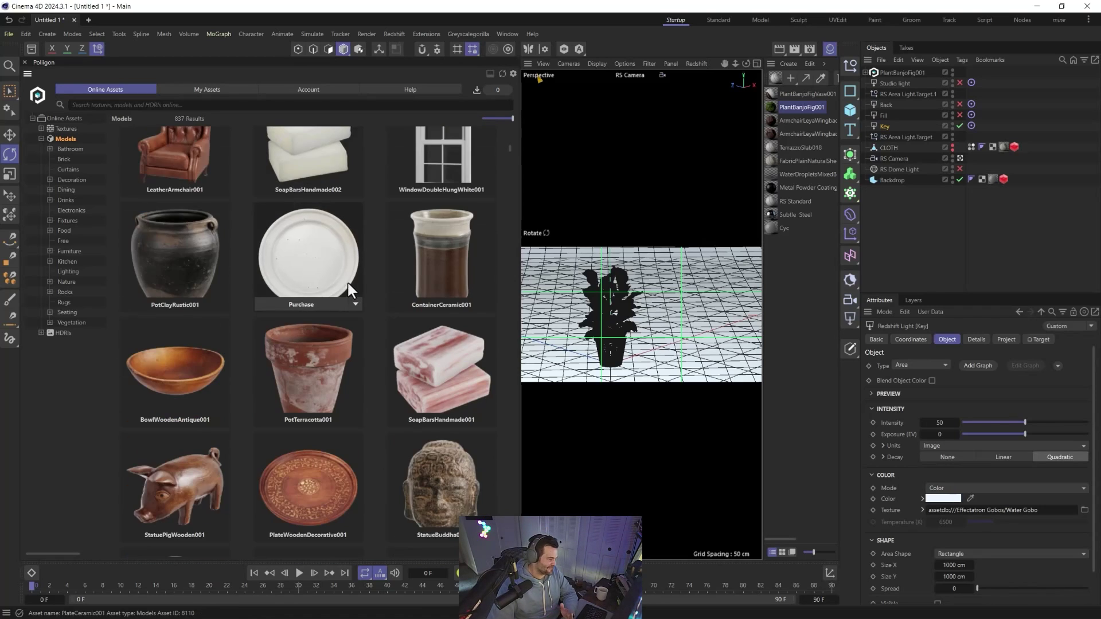
scroll(354, 288, up, 1)
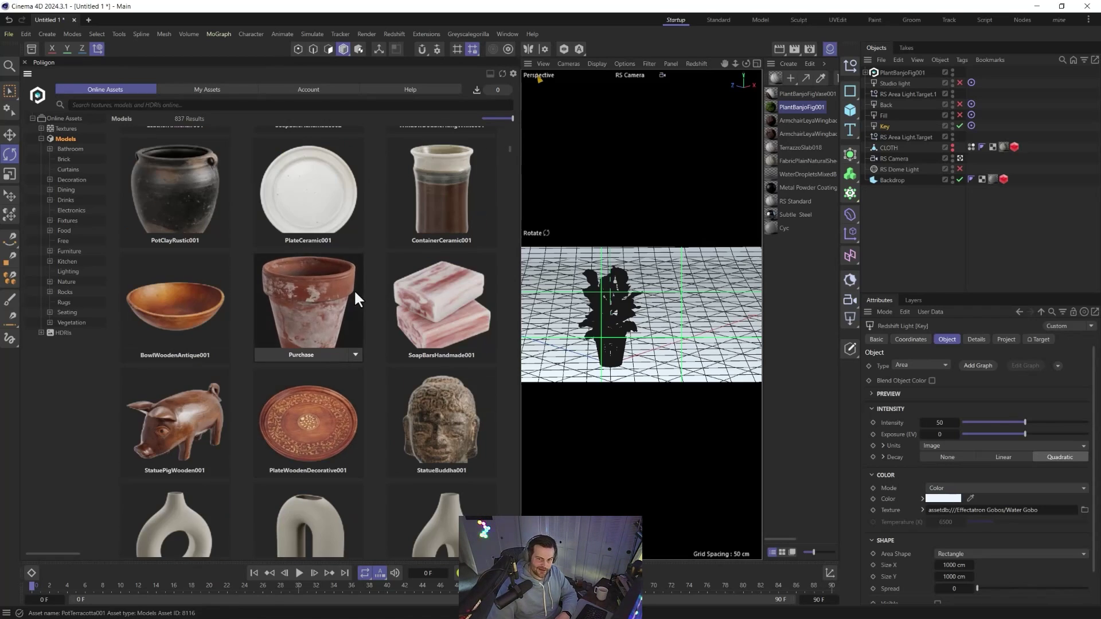
scroll(353, 289, down, 1)
scroll(356, 315, down, 5)
scroll(367, 264, up, 3)
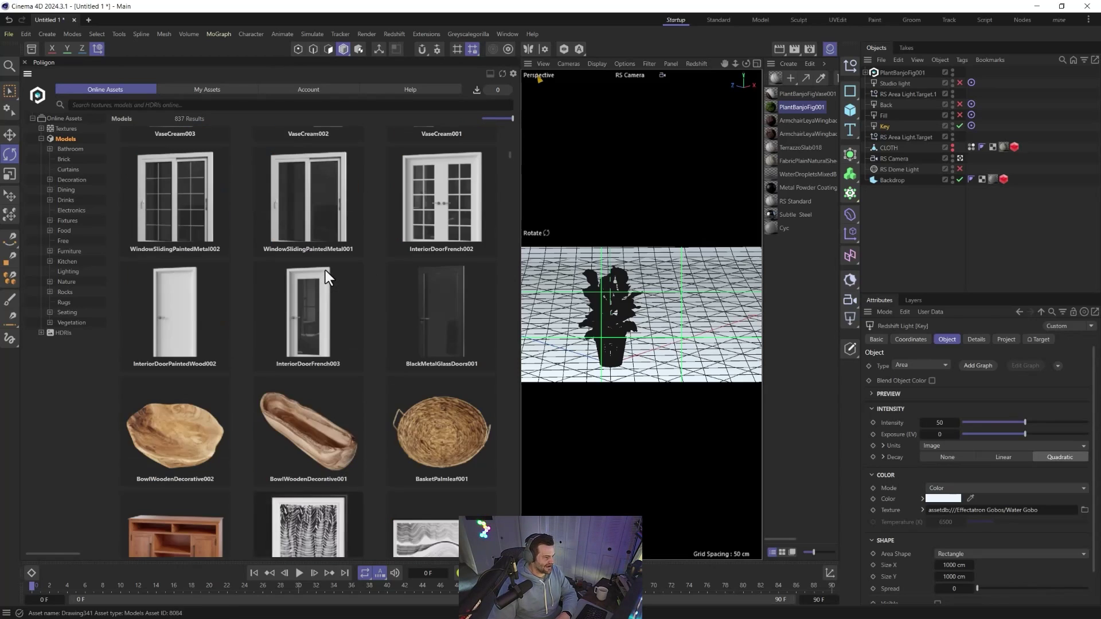
scroll(373, 315, down, 12)
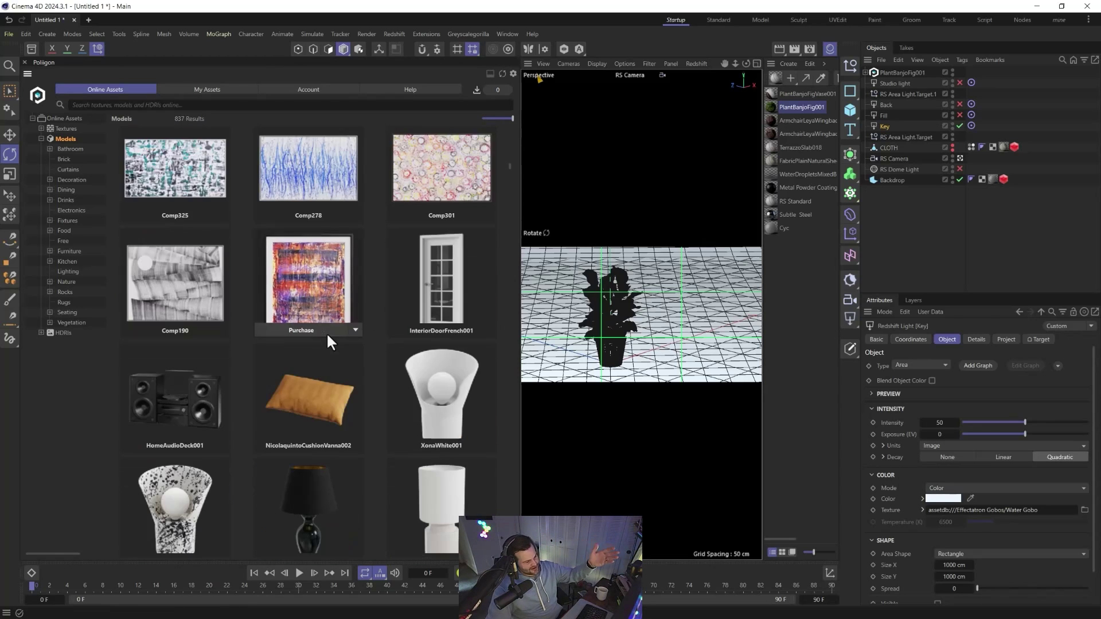
scroll(327, 331, down, 15)
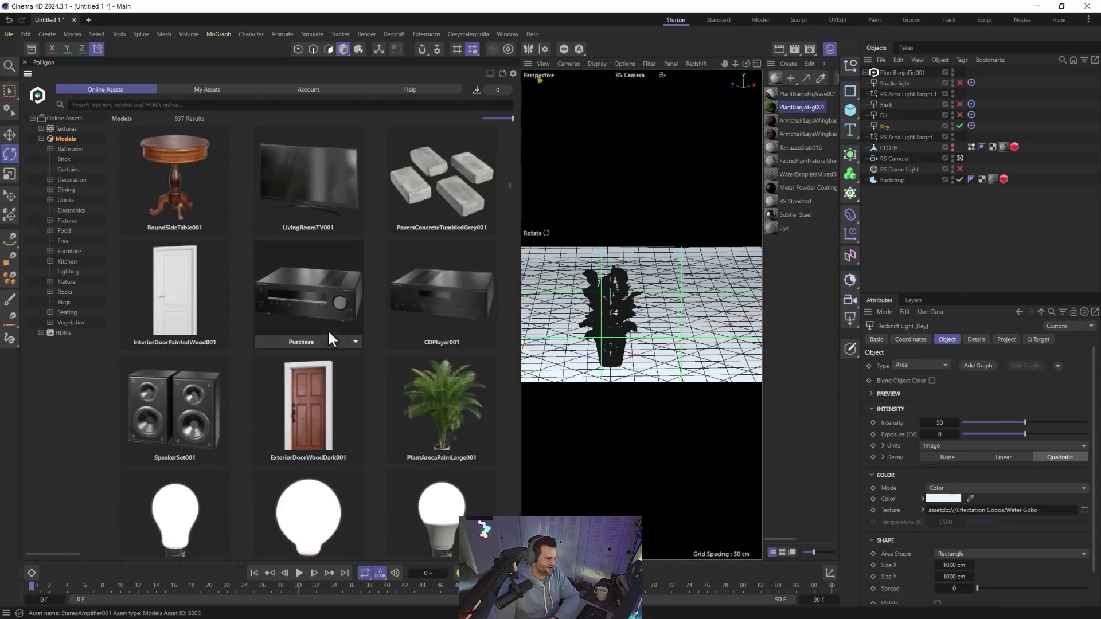
scroll(332, 332, up, 6)
scroll(327, 304, down, 2)
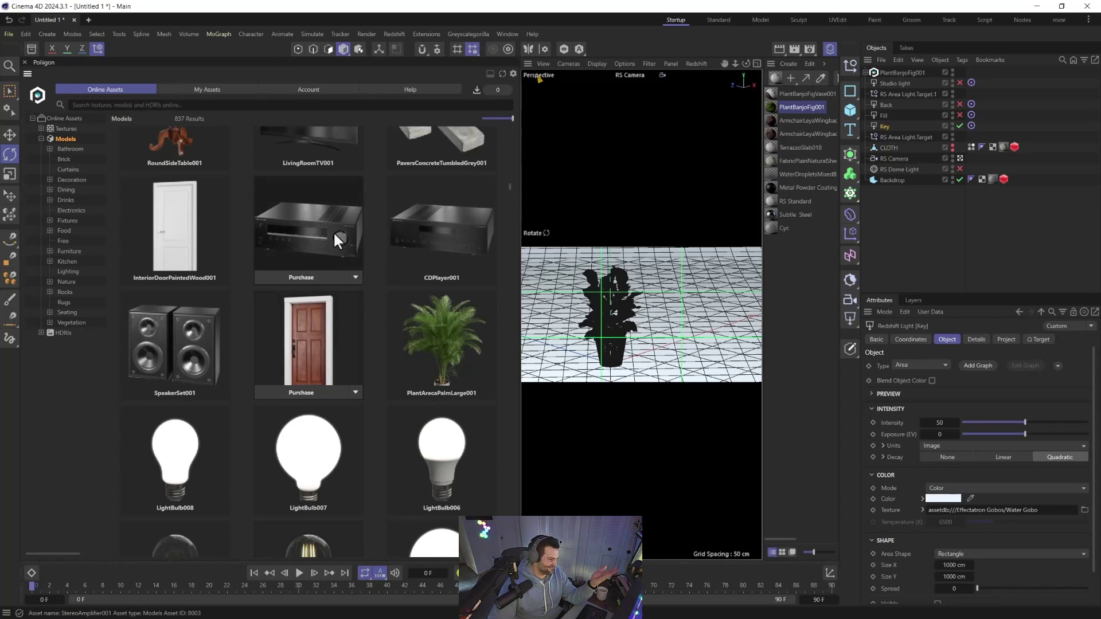
scroll(379, 252, down, 7)
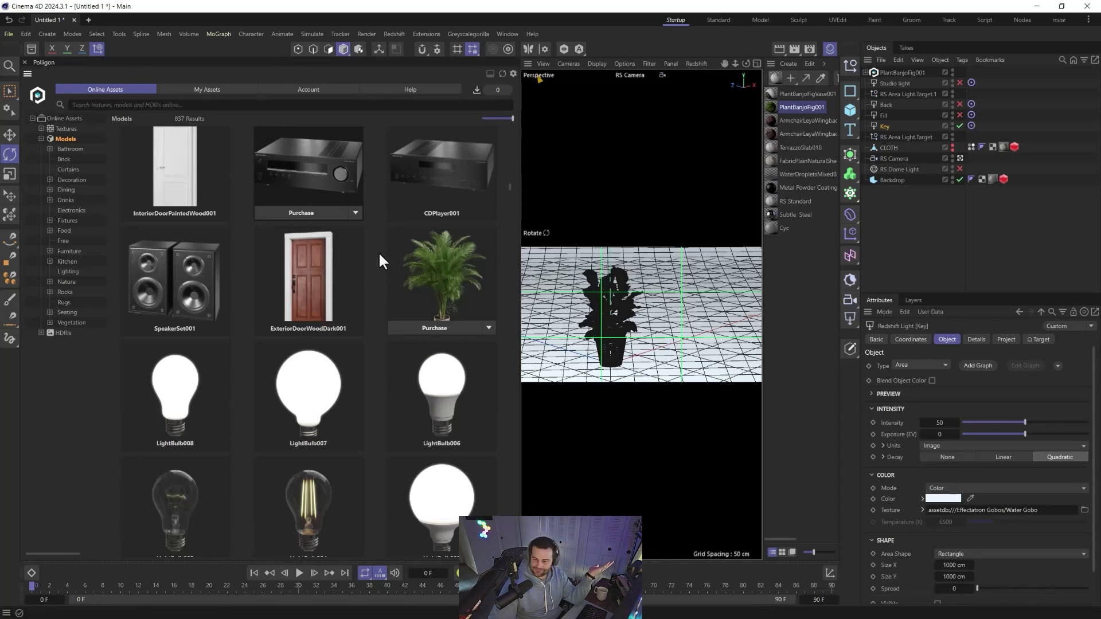
scroll(376, 327, down, 5)
scroll(344, 304, up, 5)
scroll(315, 275, down, 5)
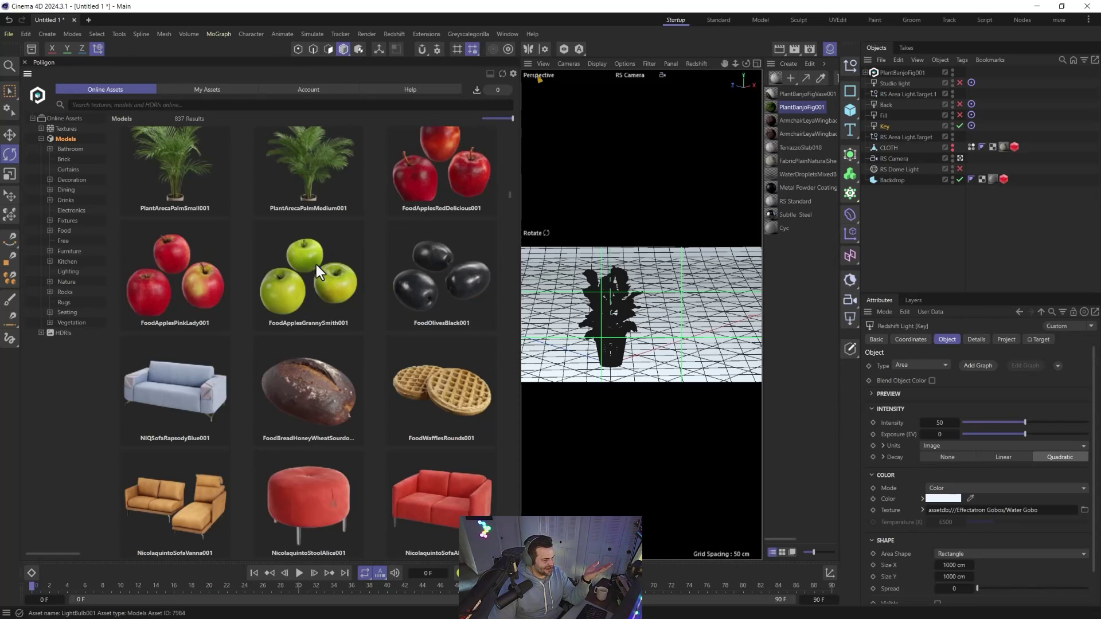
scroll(396, 287, down, 10)
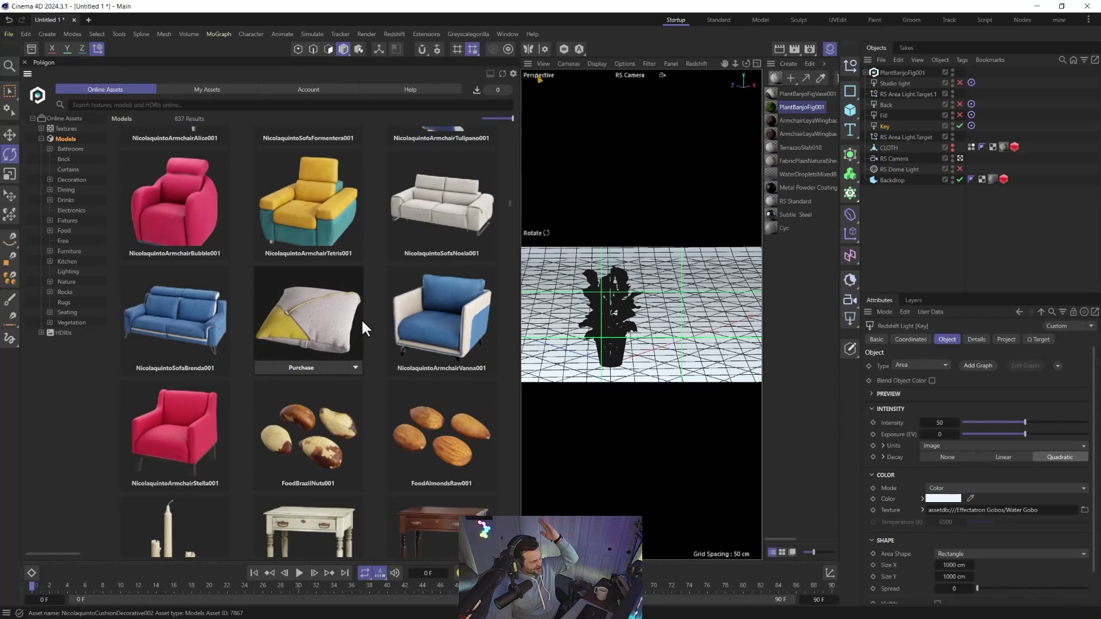
Examine more of the online Models catalogue, covering the furniture, bricks, food, bathroom fixtures, glassware, kitchenware and trays.
scroll(363, 328, down, 2)
scroll(362, 318, down, 15)
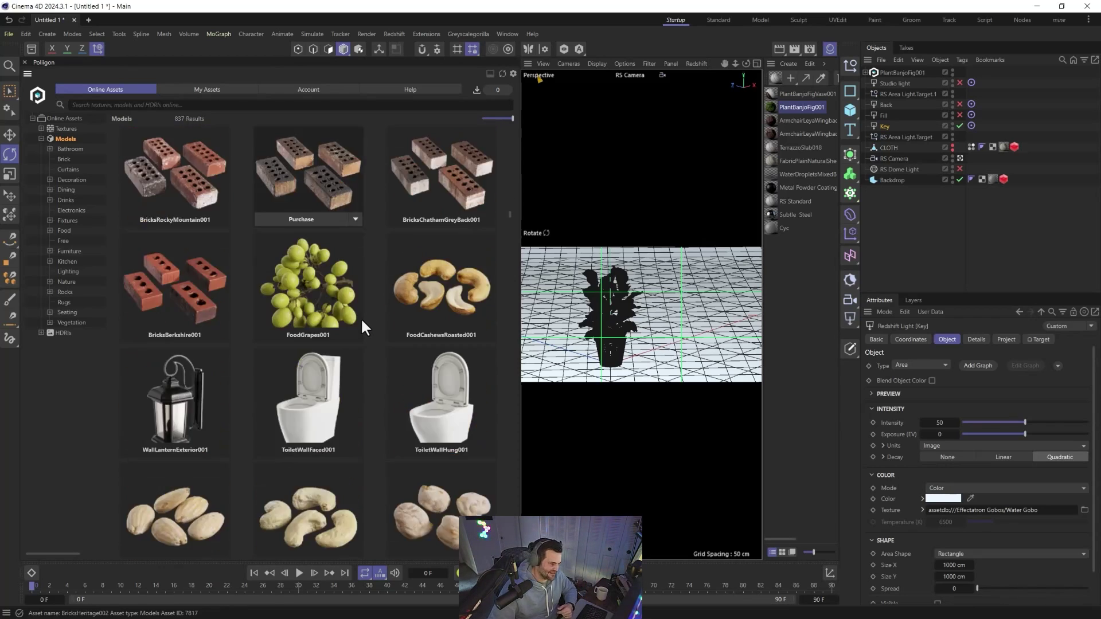
scroll(342, 327, down, 4)
scroll(314, 264, up, 4)
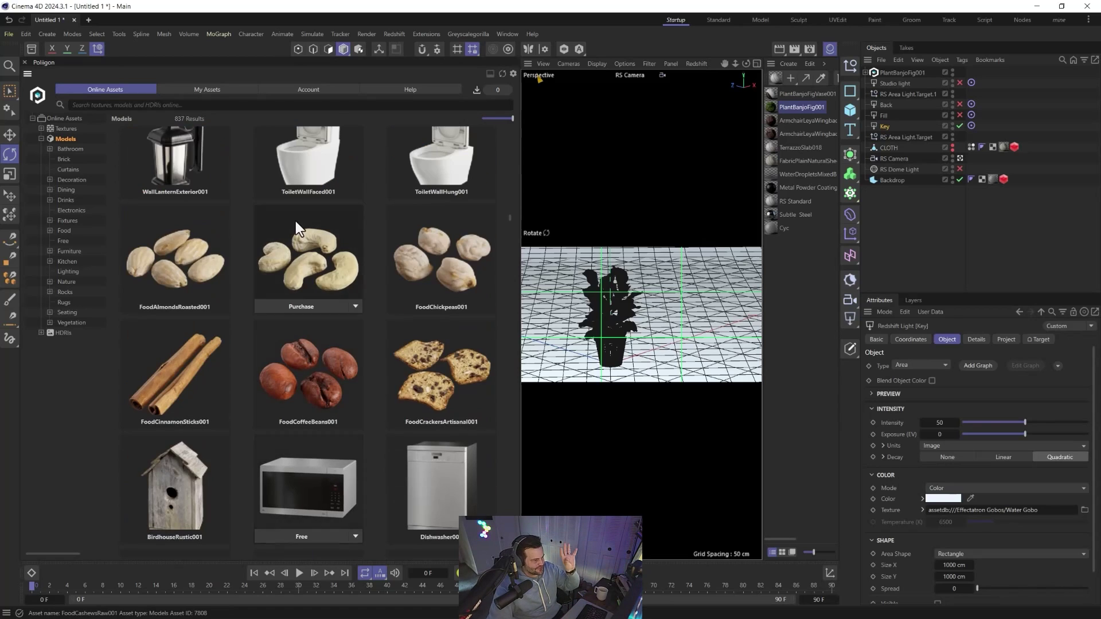
scroll(308, 263, down, 5)
scroll(337, 243, down, 7)
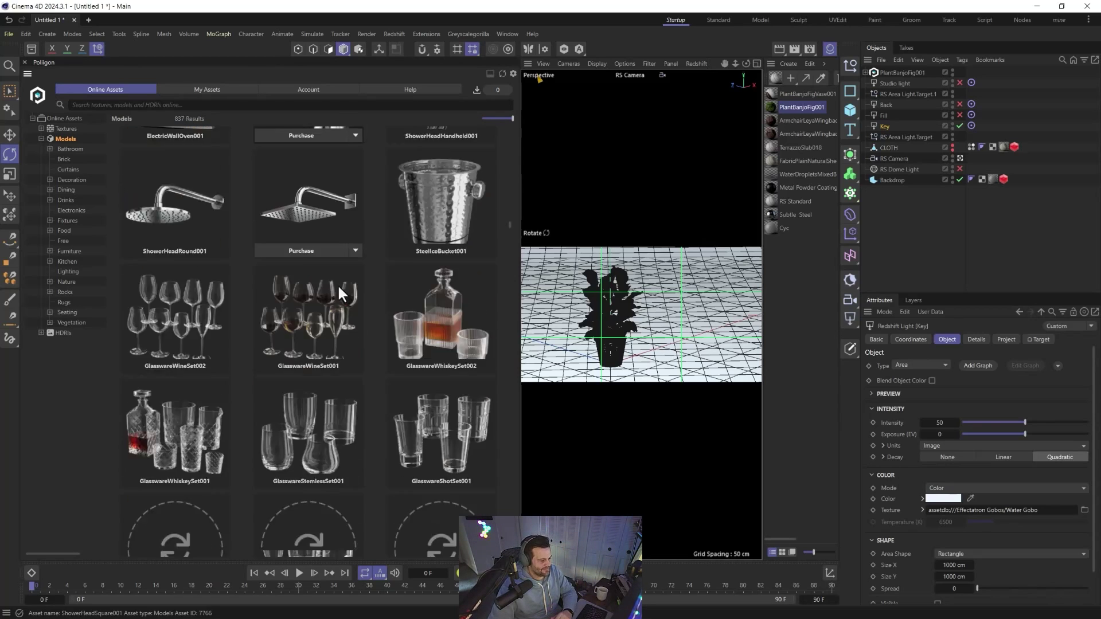
scroll(338, 284, down, 2)
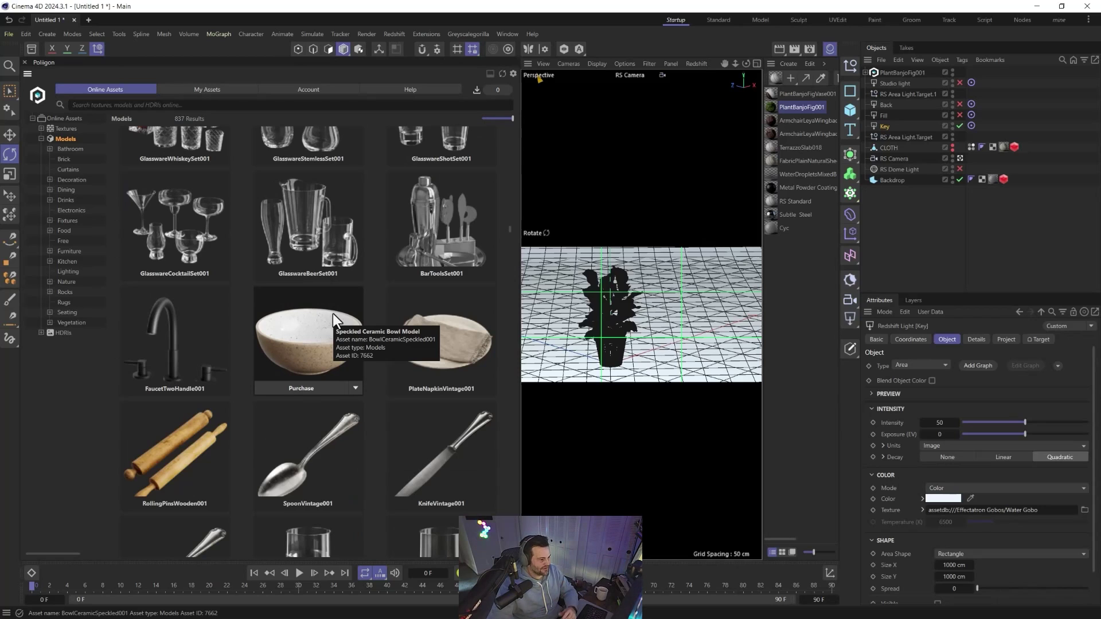
scroll(332, 313, down, 2)
scroll(364, 351, down, 8)
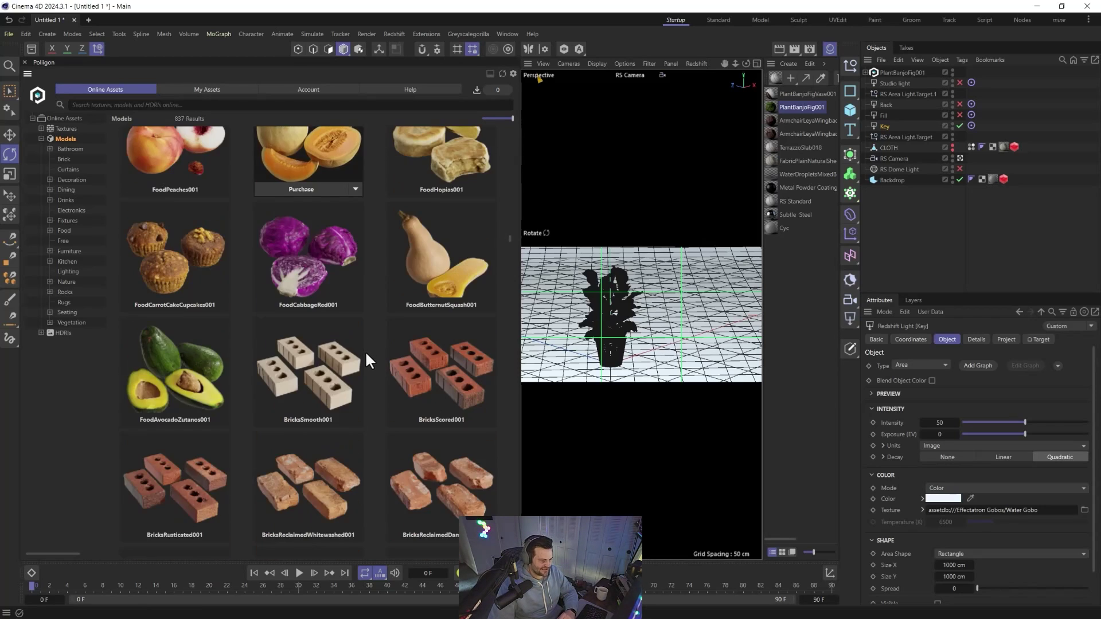
scroll(367, 367, down, 10)
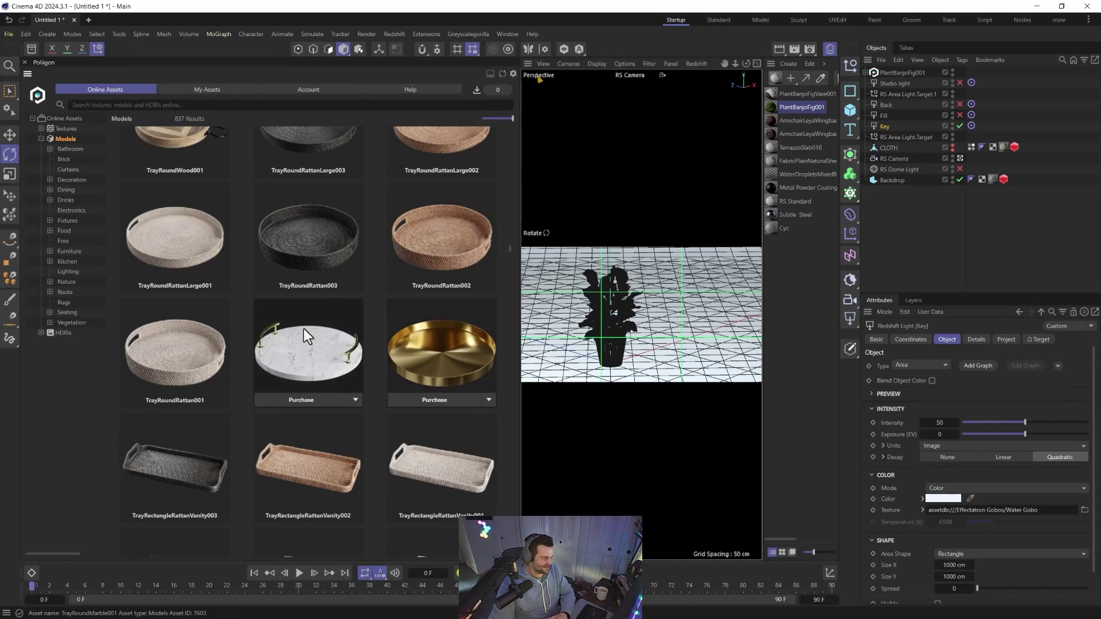
Narrow the online models to the Vegetation category and examine its flowers, orchids, cacti and other potted plants.
click(68, 323)
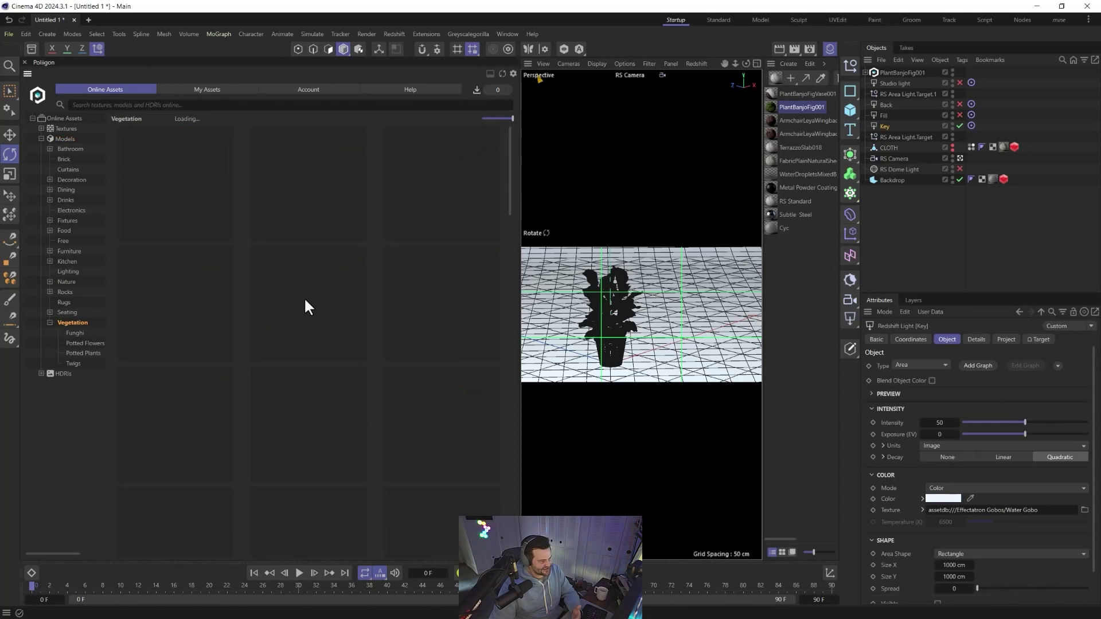
scroll(304, 297, down, 8)
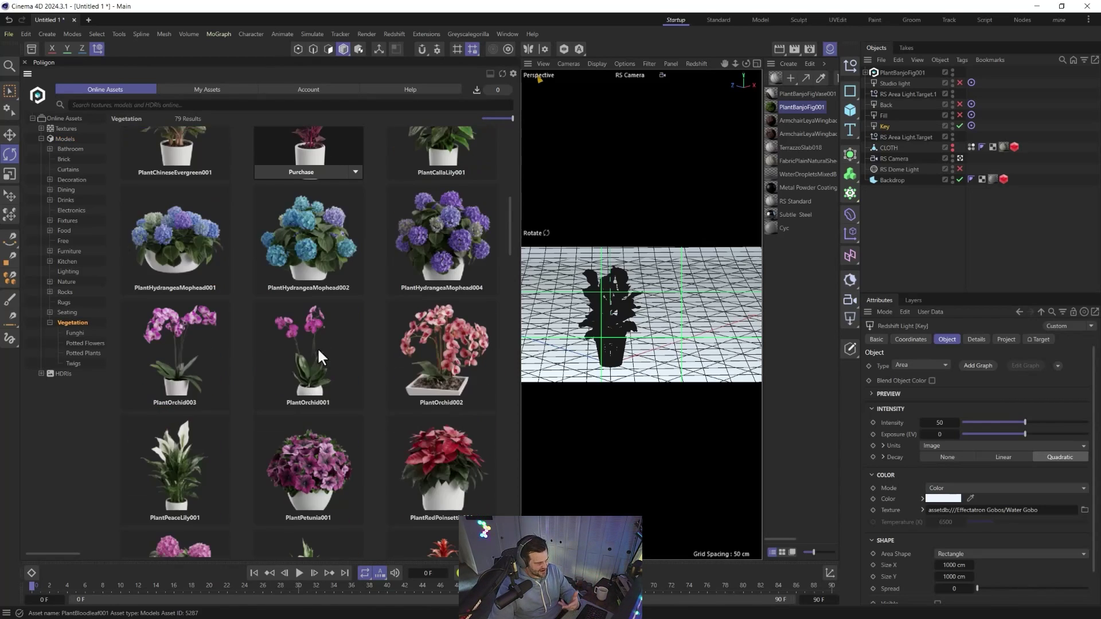
scroll(318, 347, down, 10)
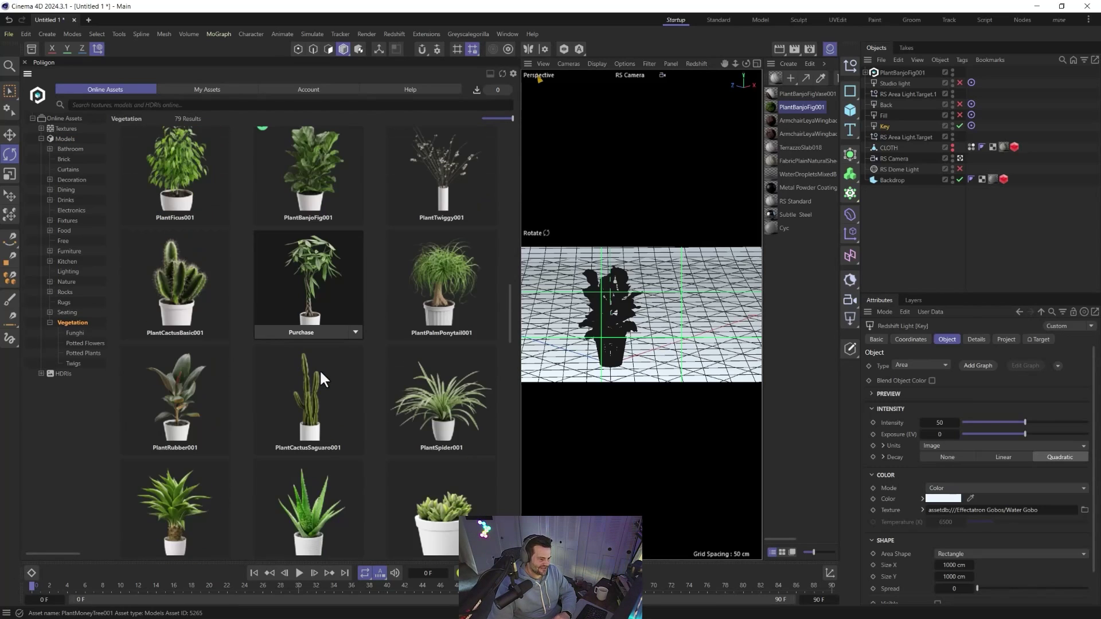
scroll(320, 371, down, 2)
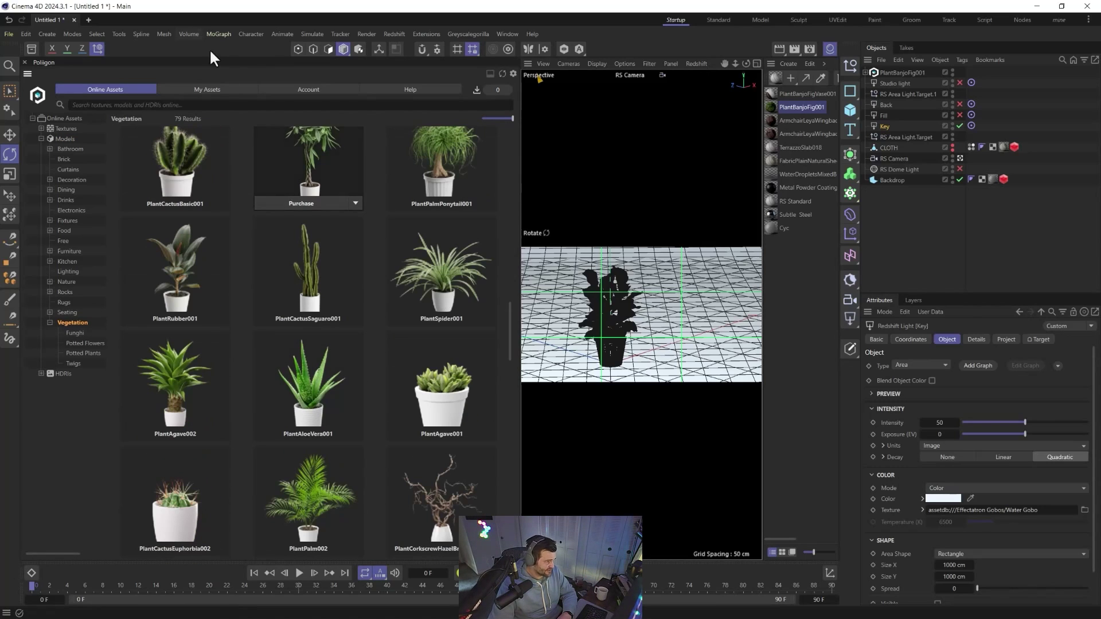
Open Poliigon's subscription plans from the plugin's account page and compare the monthly and yearly individual pricing and the included benefits.
click(302, 90)
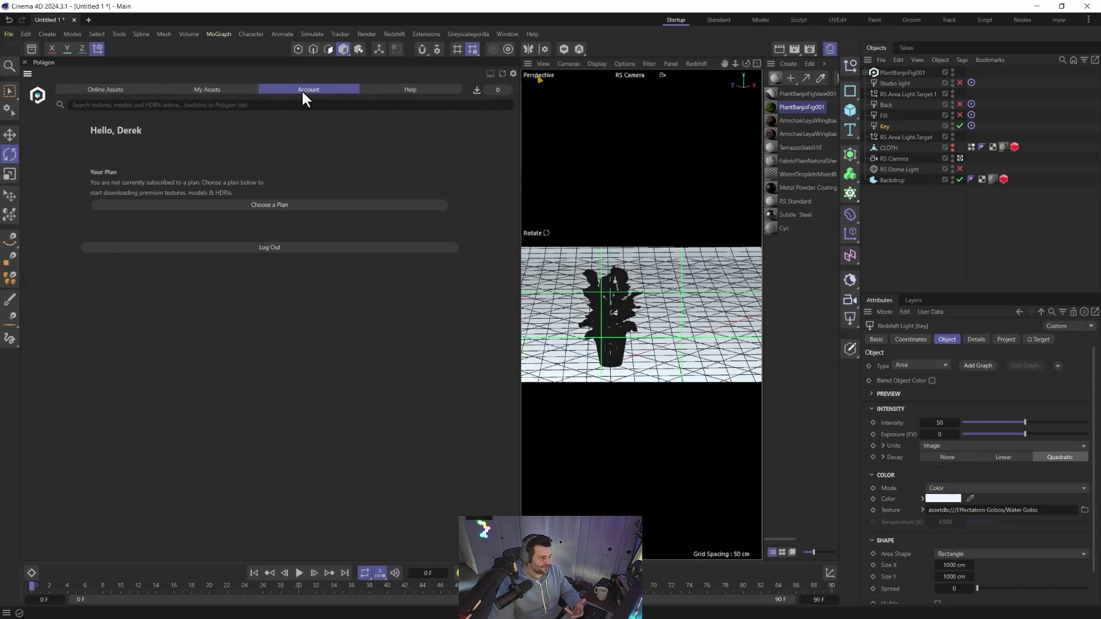
click(280, 205)
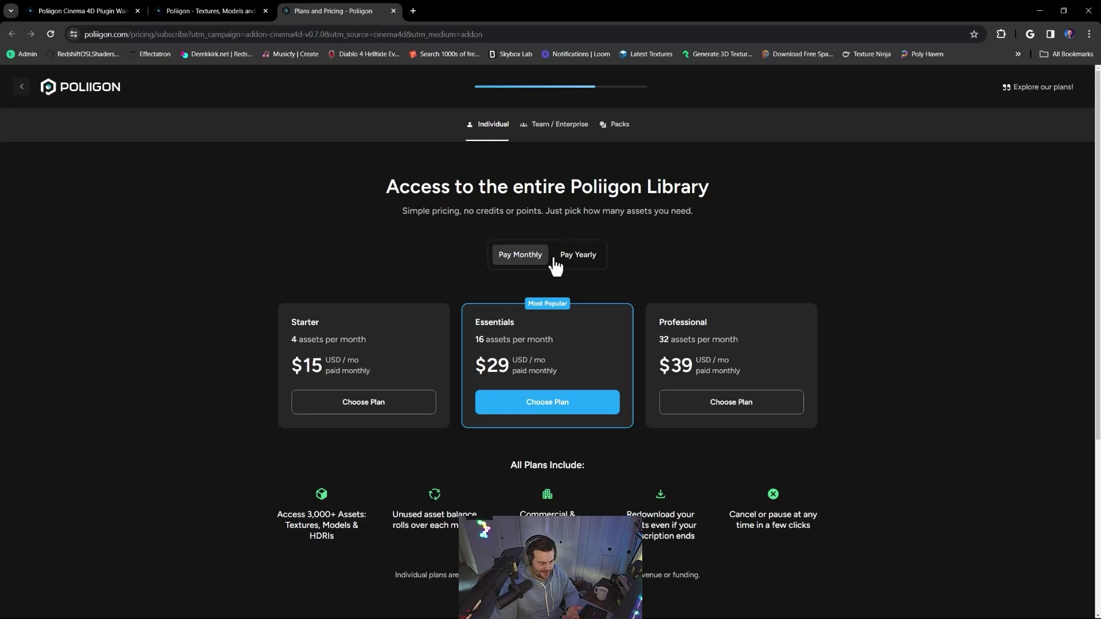
click(565, 259)
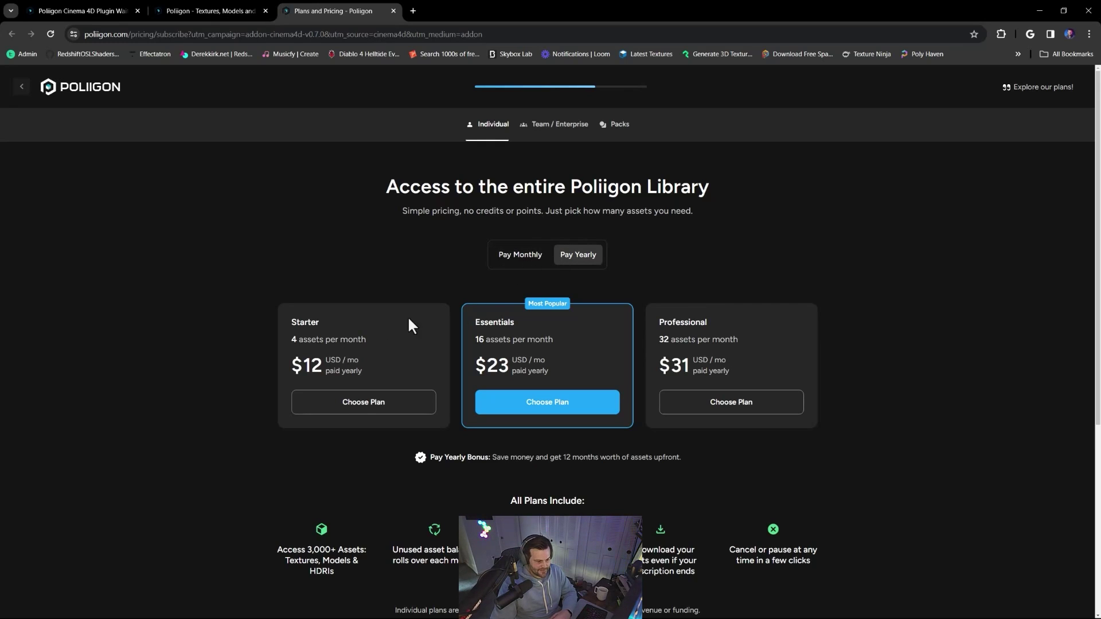
scroll(410, 326, down, 5)
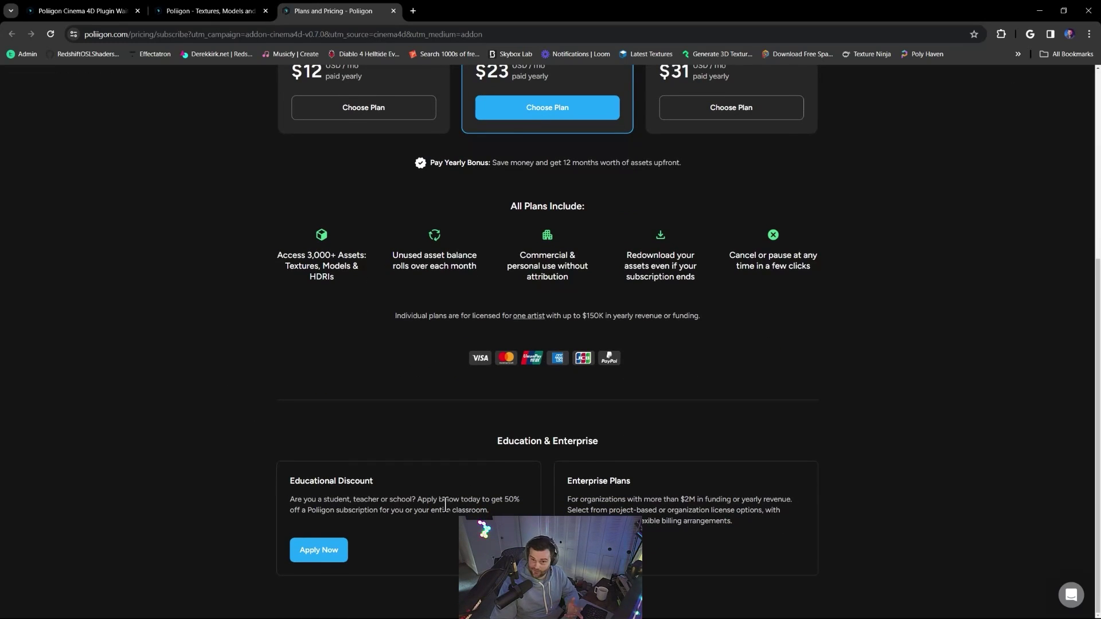
scroll(452, 476, up, 4)
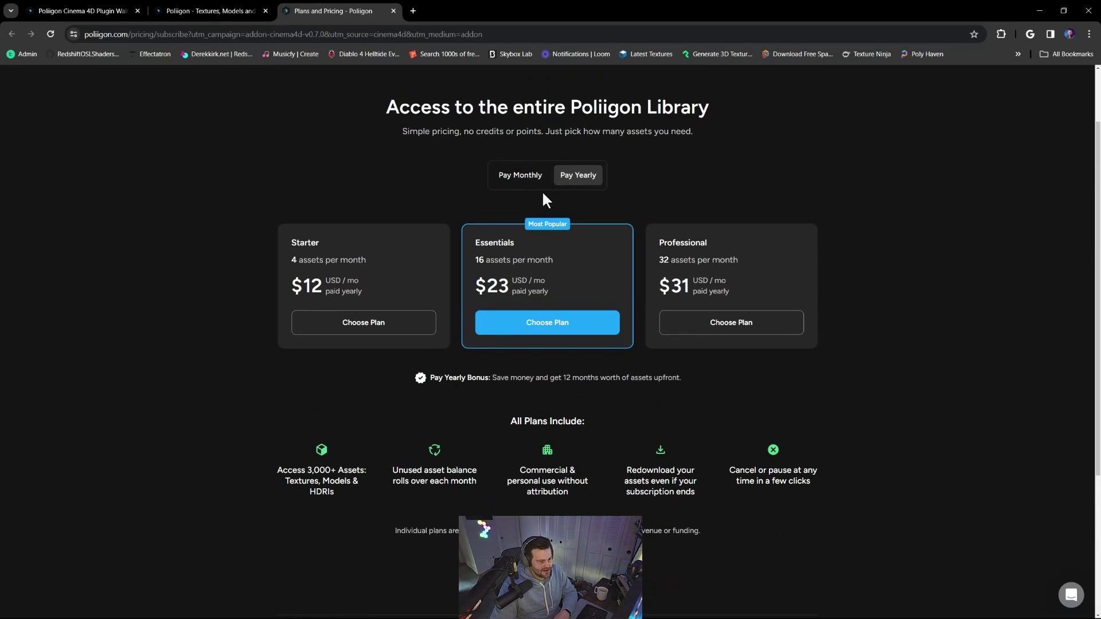
click(538, 185)
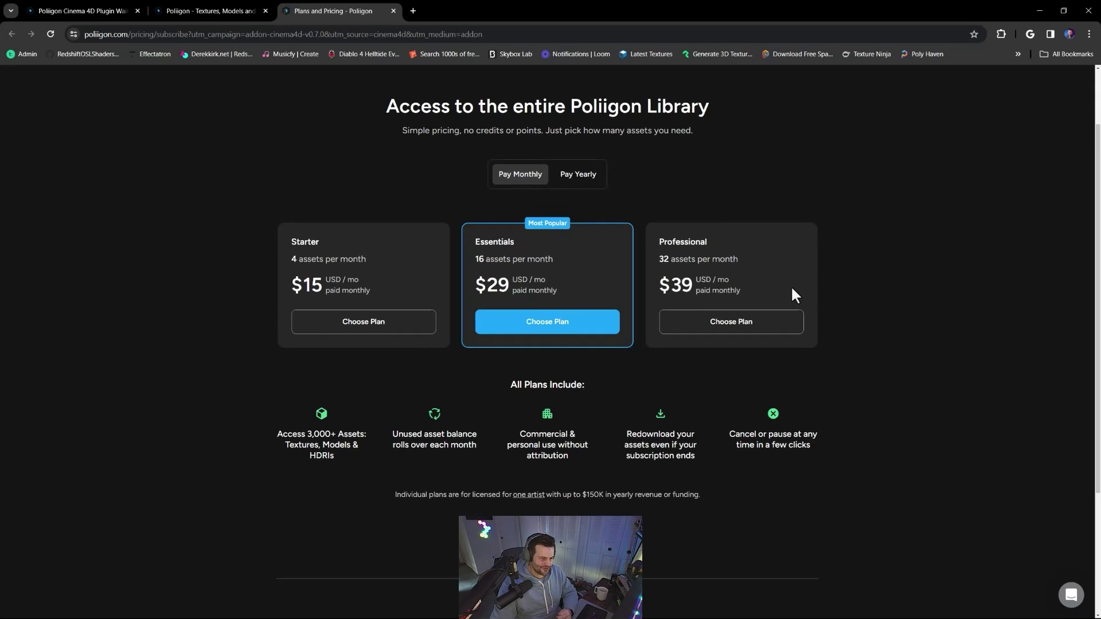
scroll(791, 291, down, 3)
scroll(775, 404, up, 4)
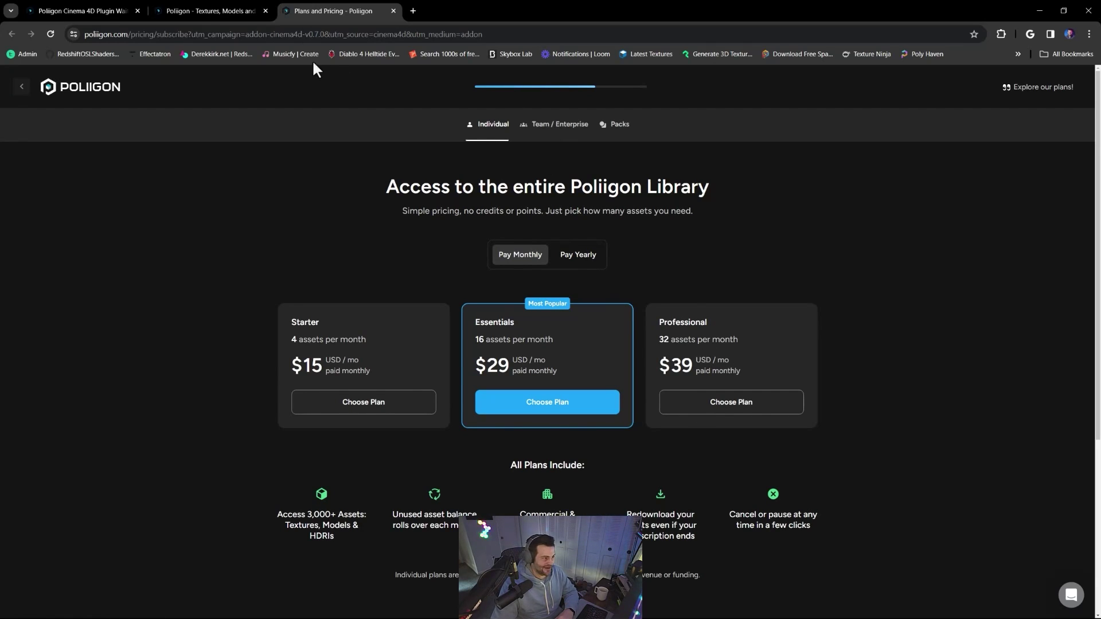
Return to Cinema 4D, list the Free category of Poliigon's online textures and narrow the asset browser to two columns of thumbnails.
click(223, 12)
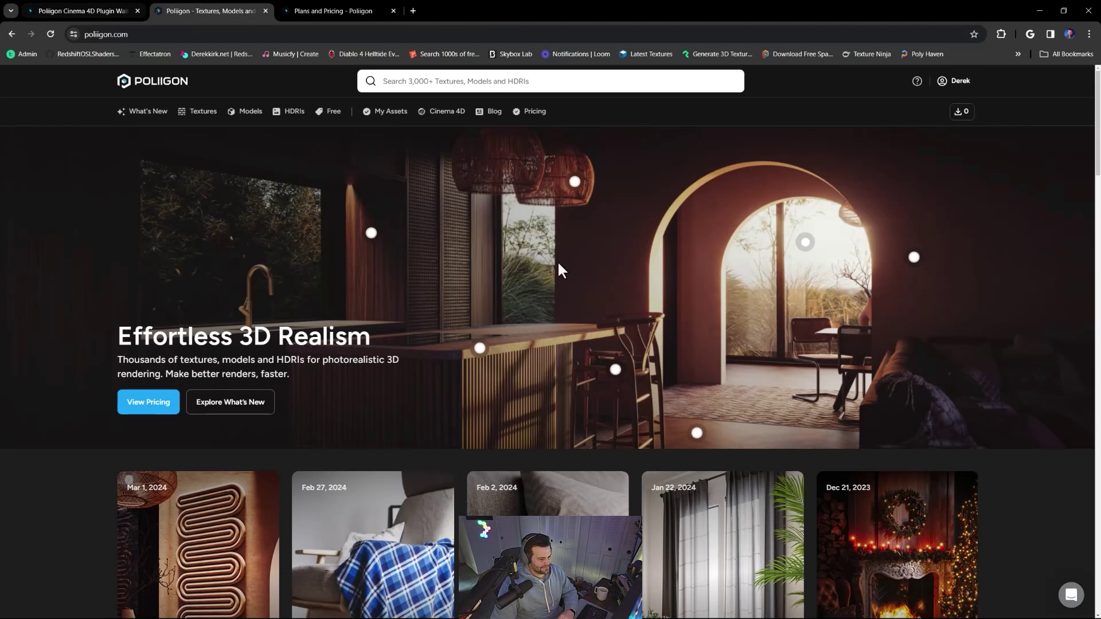
click(1039, 12)
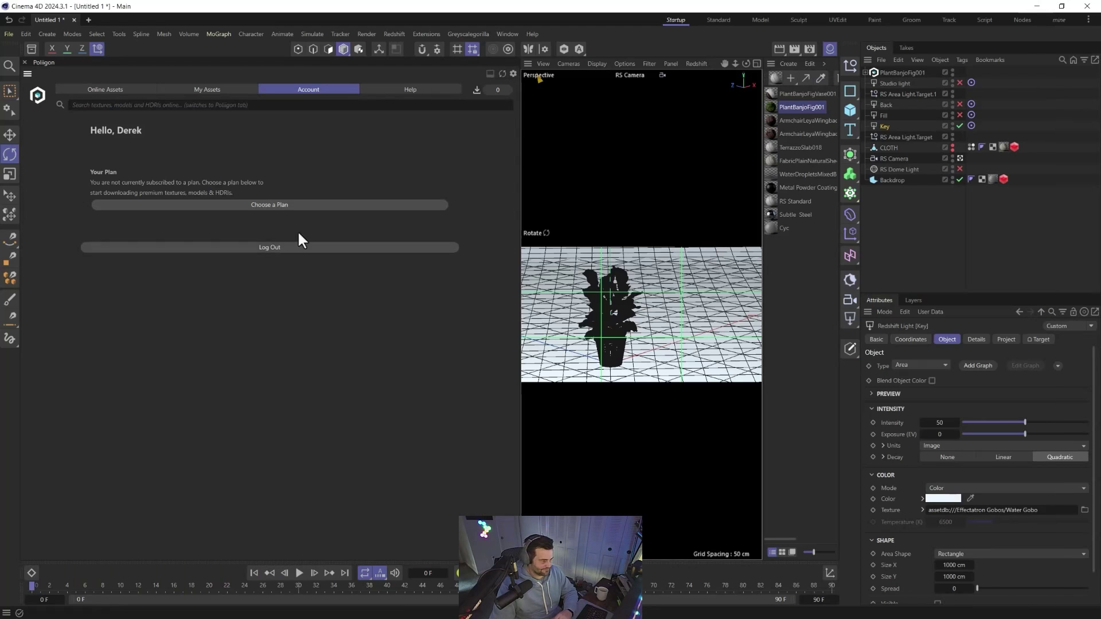
click(122, 89)
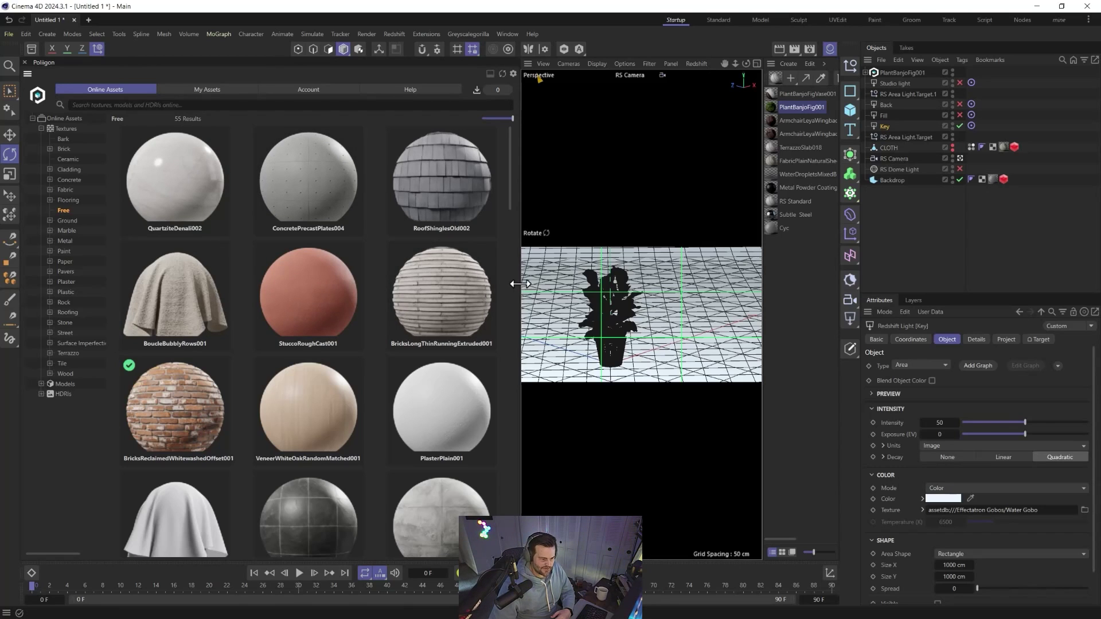
drag(520, 284, 459, 283)
Delete the PlantBanjoFig001 model from the scene and switch to the Untitled 2 document containing the shader ball.
click(886, 72)
key(Delete)
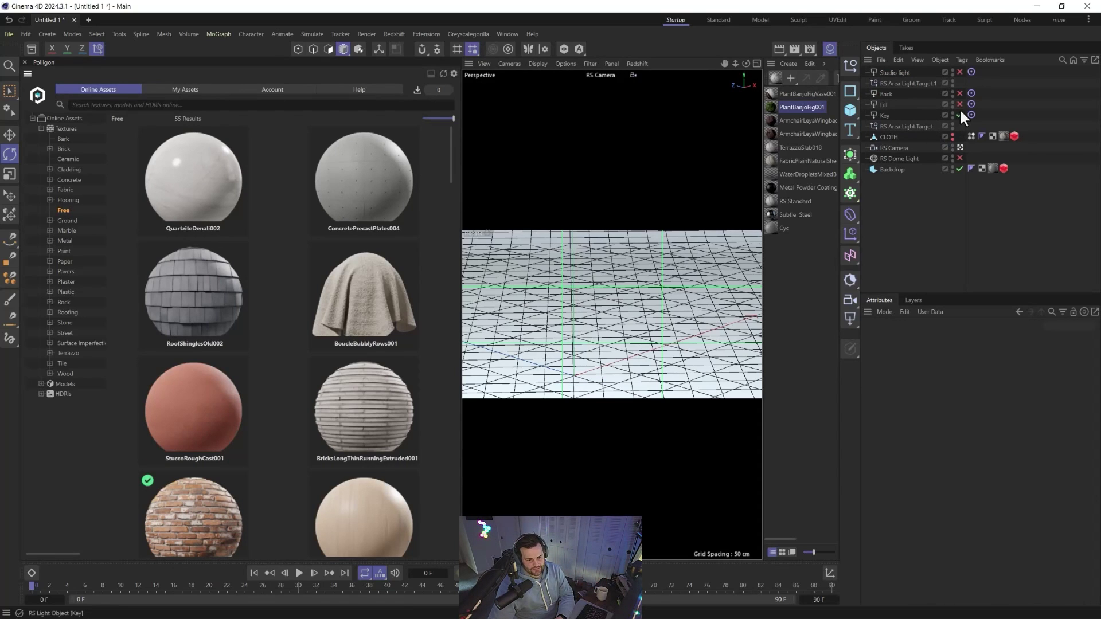
click(89, 20)
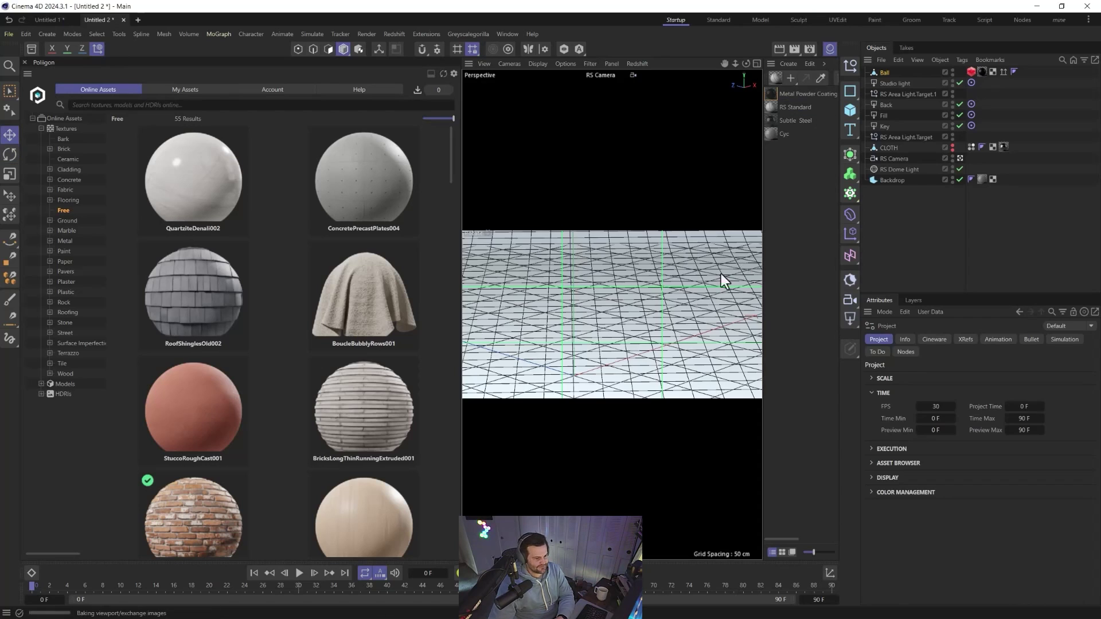
Look through the free textures and download the blue mosaic tile texture TilesSquarePoolMixed001.
scroll(304, 356, down, 10)
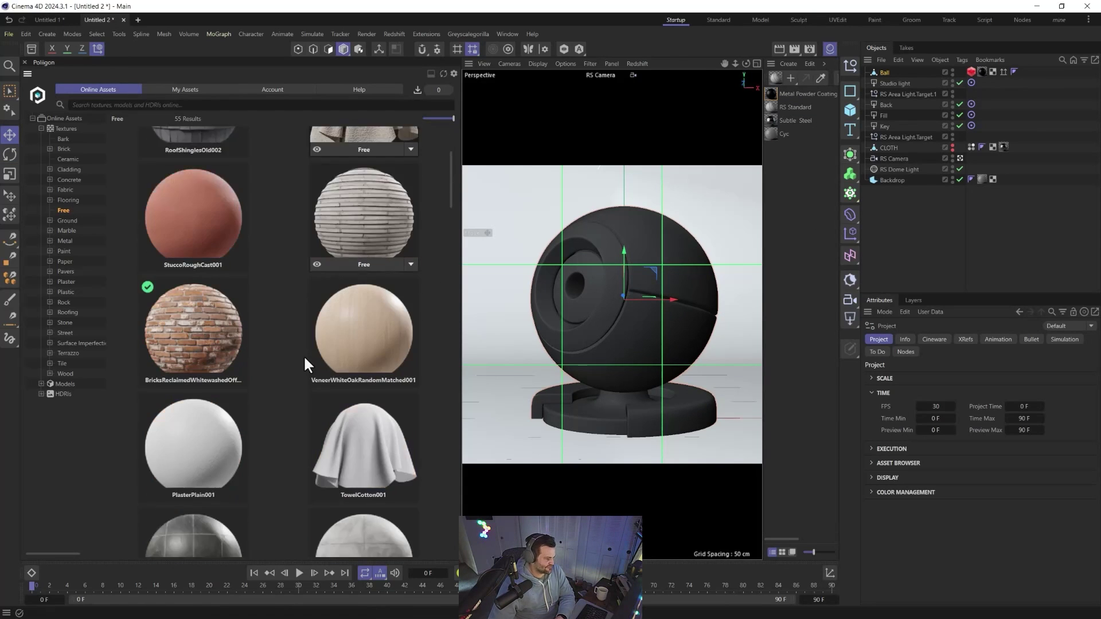
scroll(304, 353, down, 5)
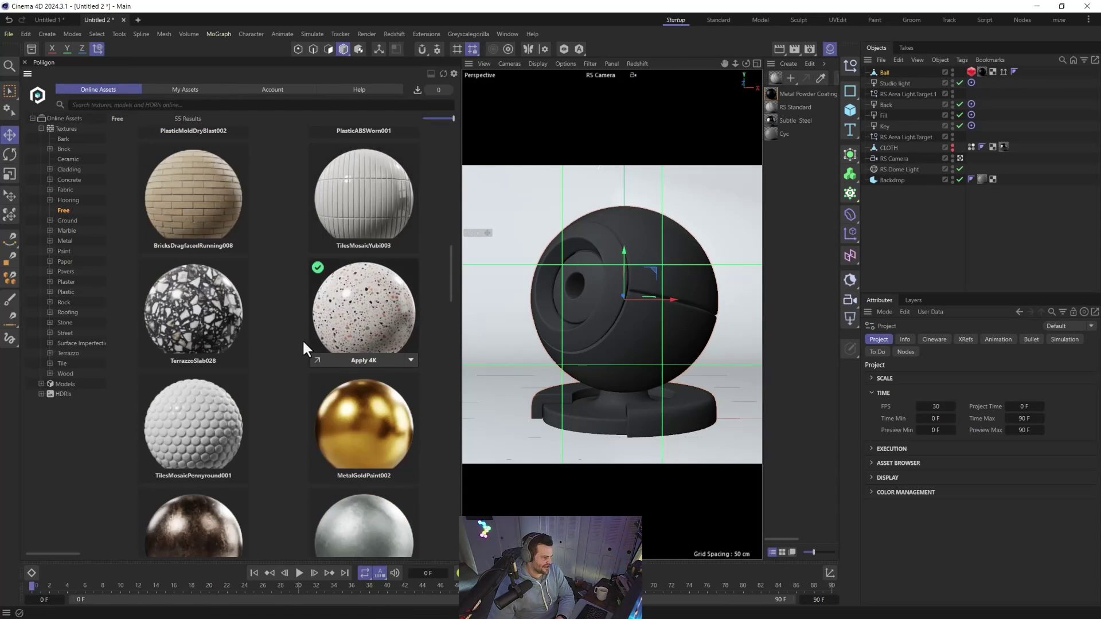
scroll(338, 339, down, 10)
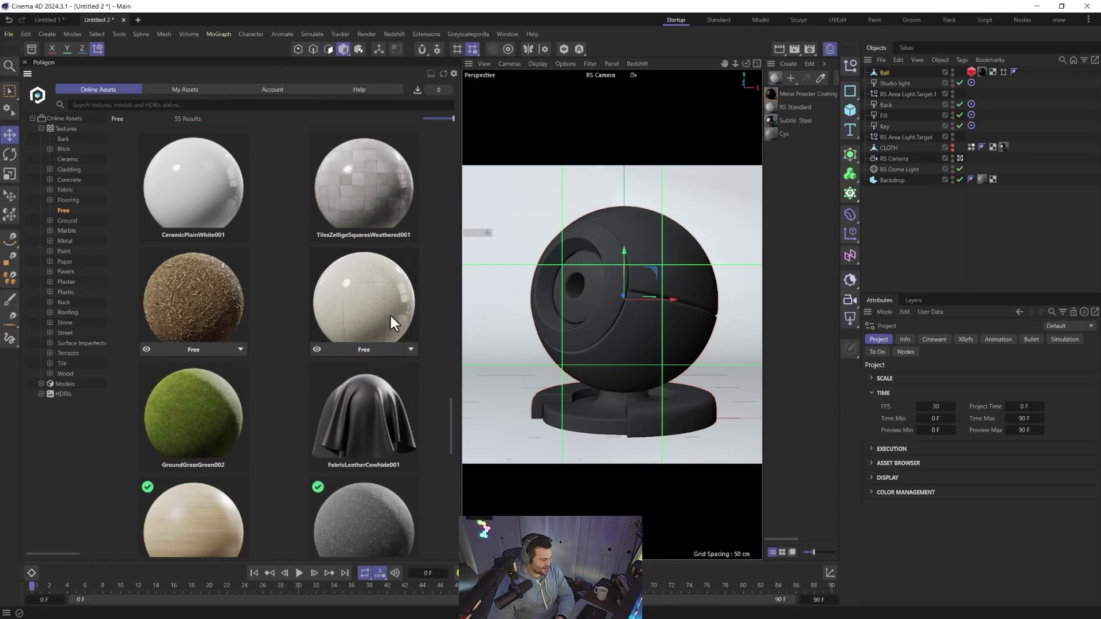
scroll(246, 298, down, 5)
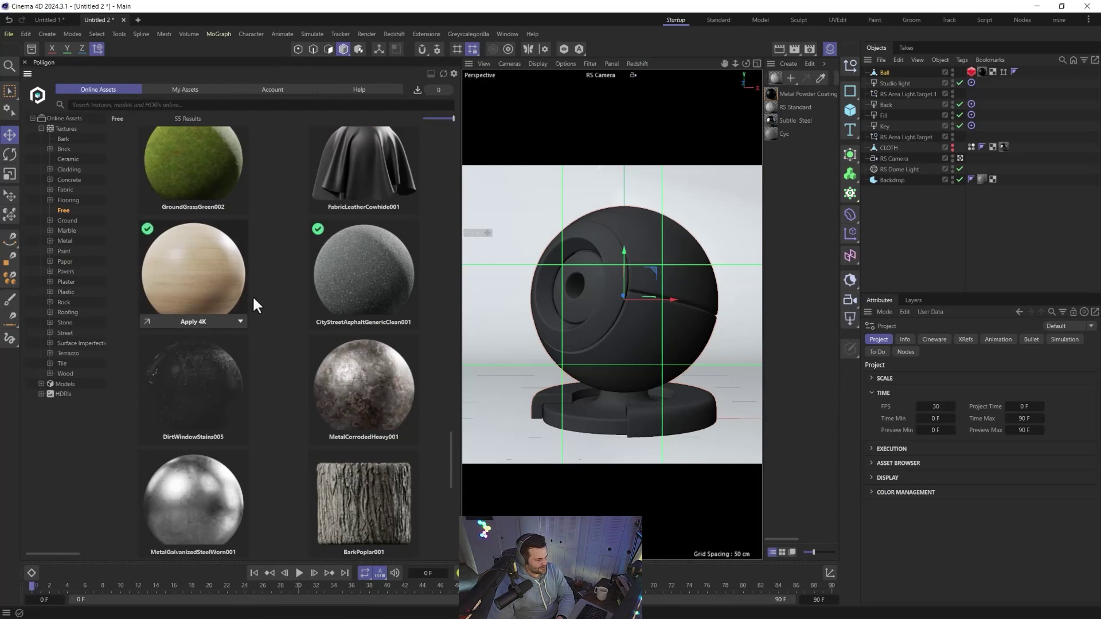
scroll(253, 299, down, 5)
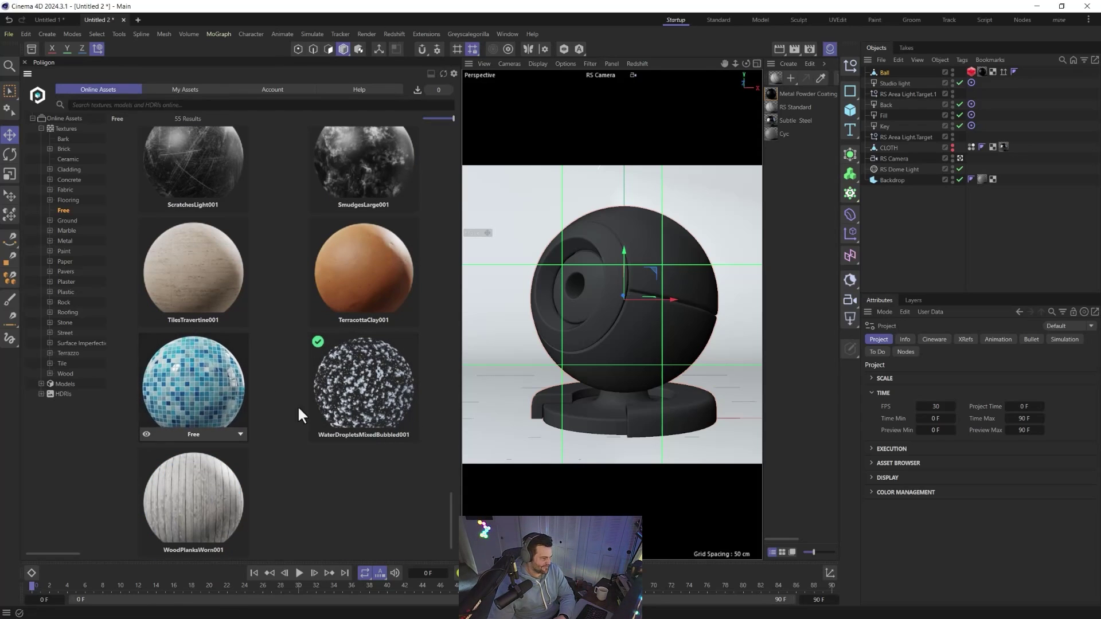
click(184, 431)
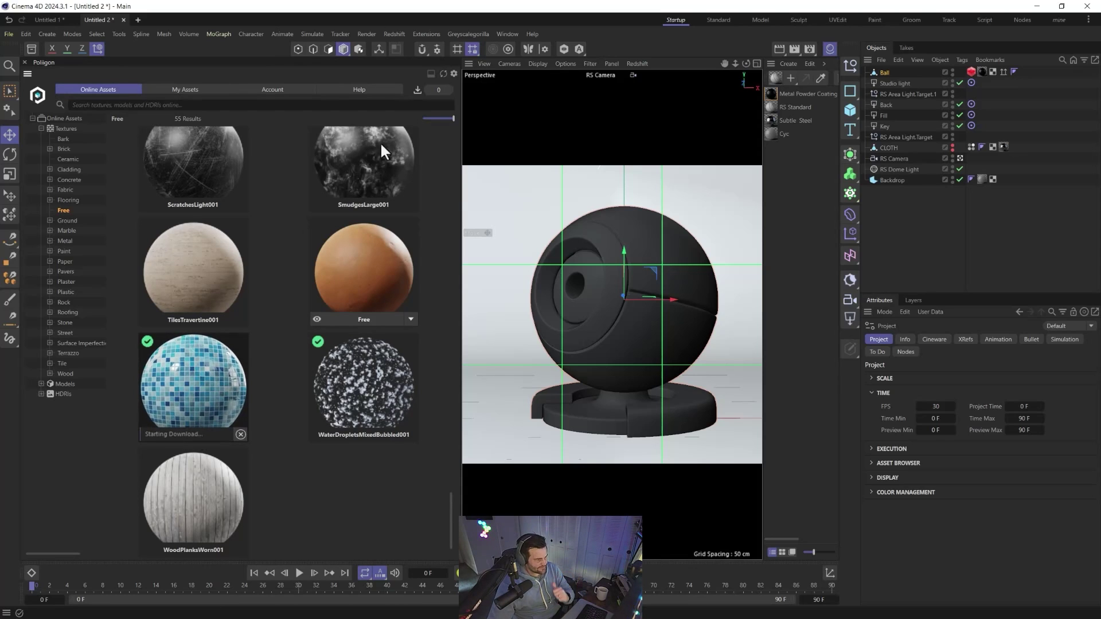
Review the Poliigon preferences, including the default texture resolution, and apply the downloaded TilesSquarePoolMixed001 texture to the ball.
click(453, 75)
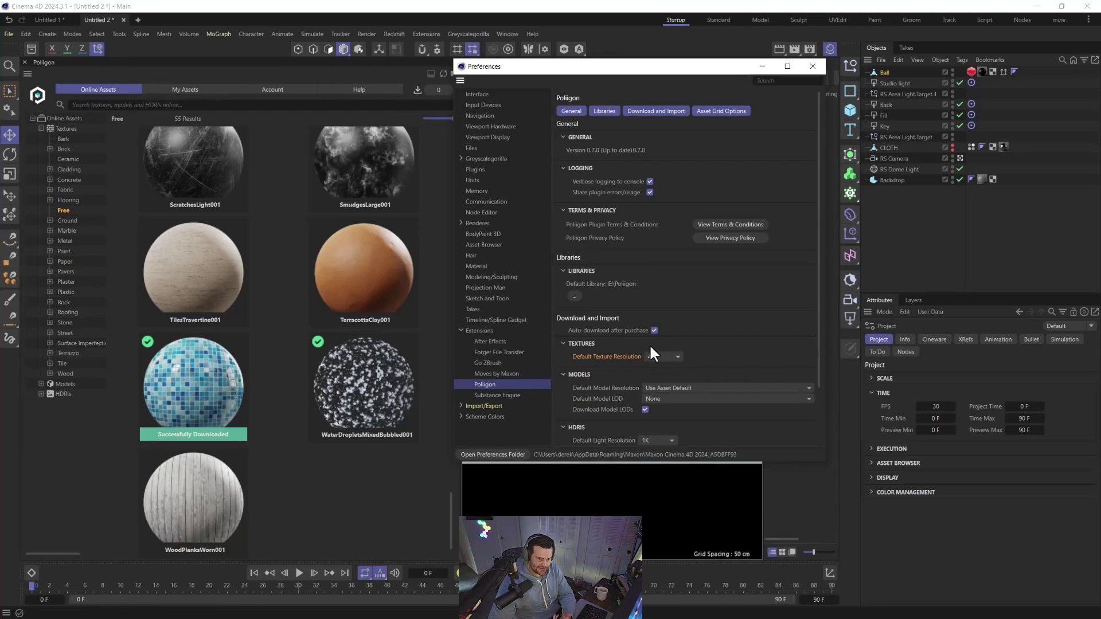
click(812, 72)
mouse_move(170, 416)
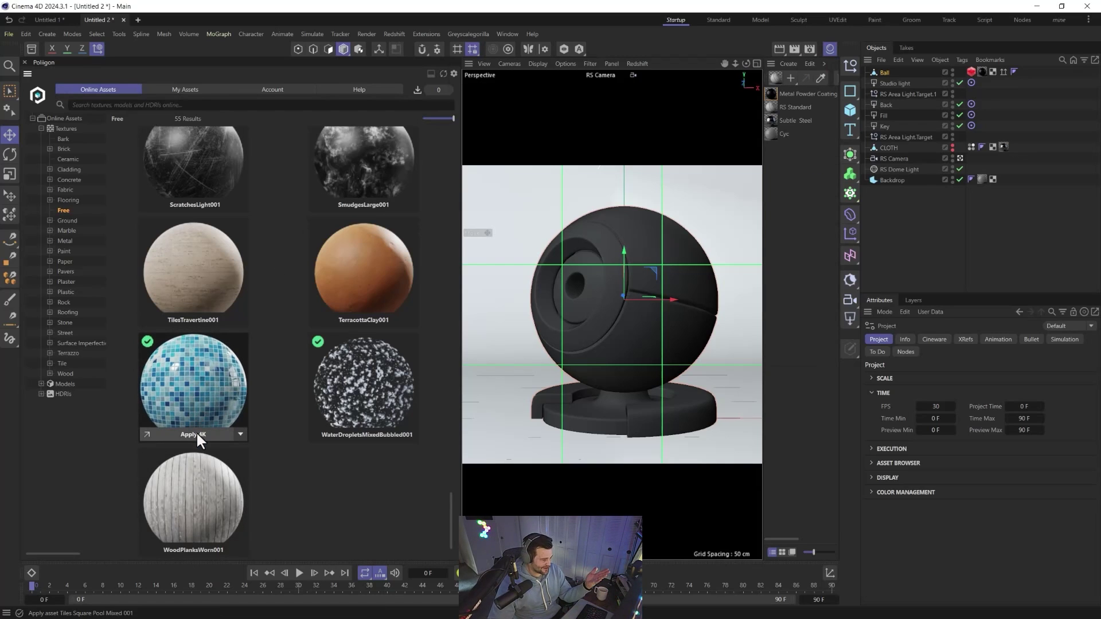
click(196, 432)
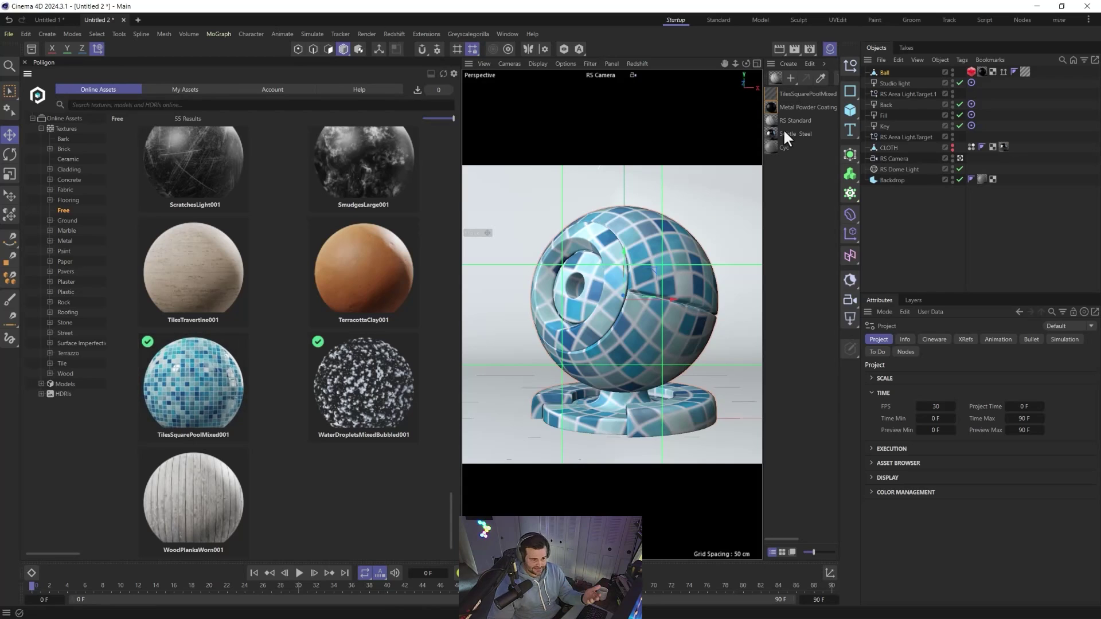
Examine the TilesSquarePoolMixed001 material's node network, including its reflection and displacement texture nodes.
click(983, 68)
double_click(776, 89)
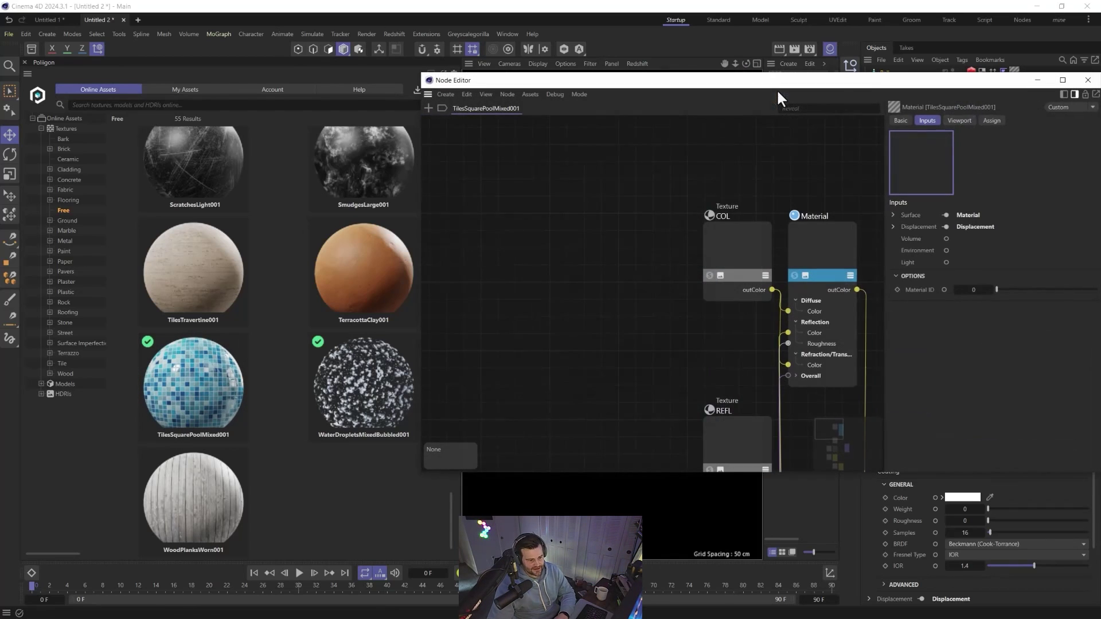
scroll(640, 311, down, 5)
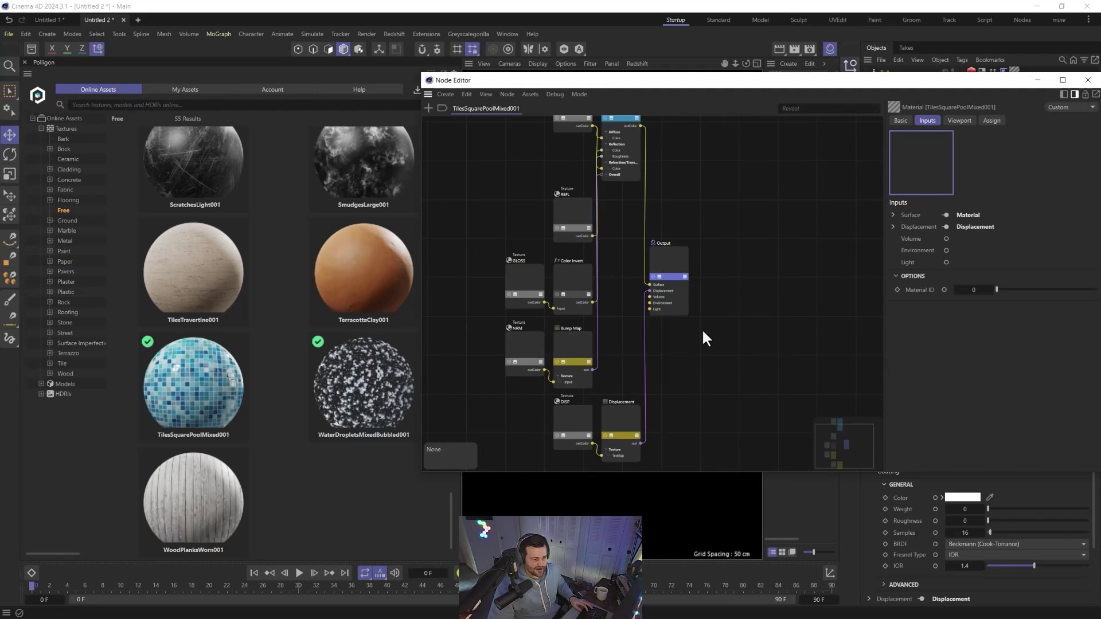
scroll(580, 342, up, 2)
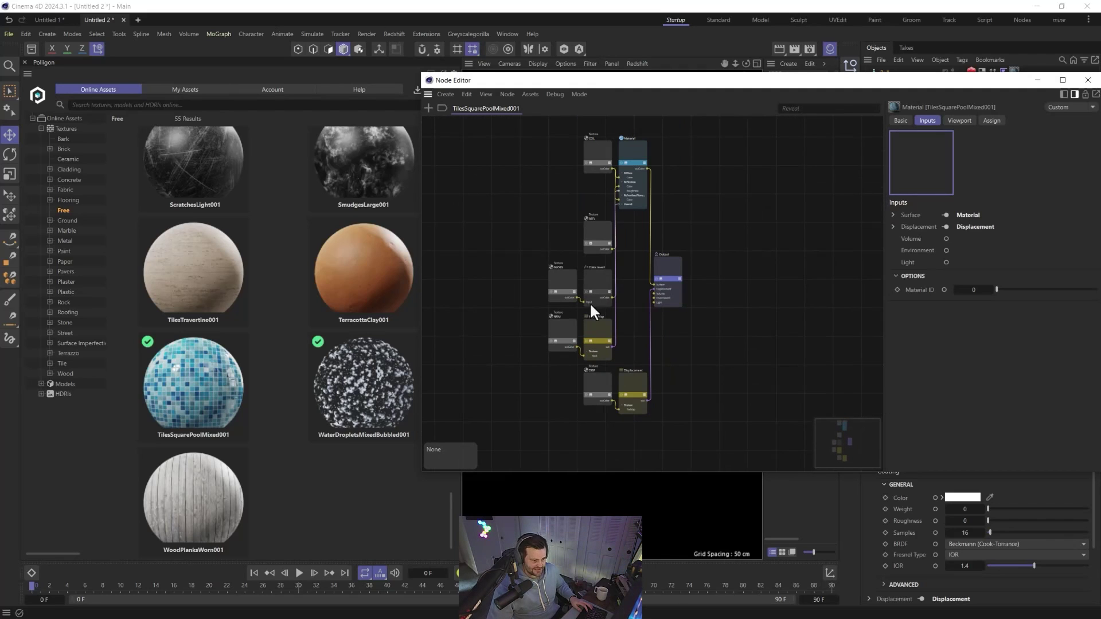
click(599, 229)
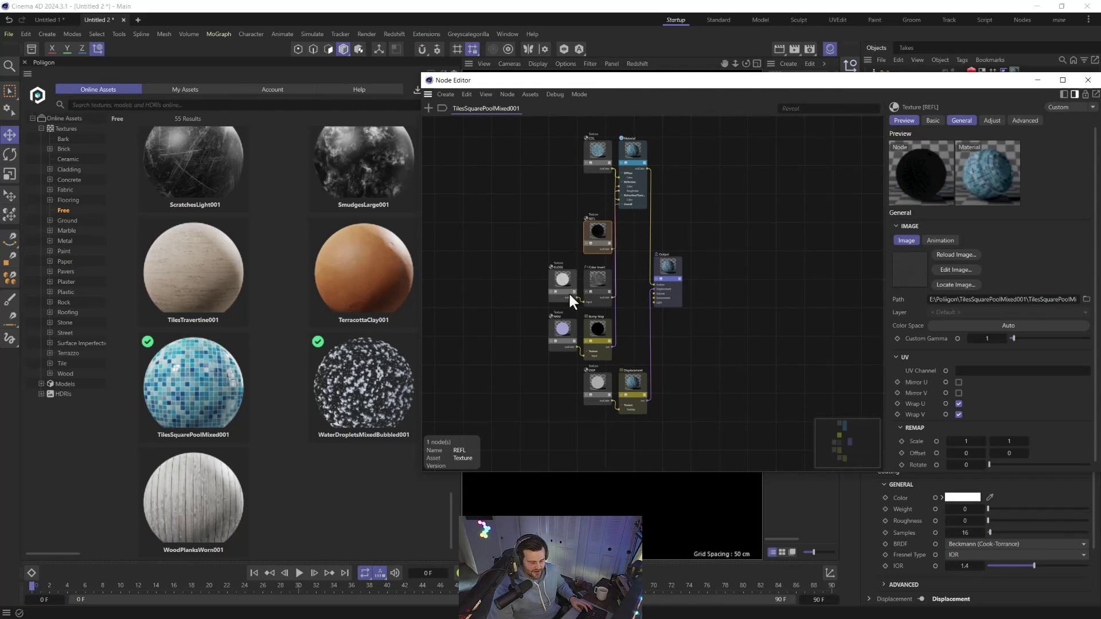
click(601, 382)
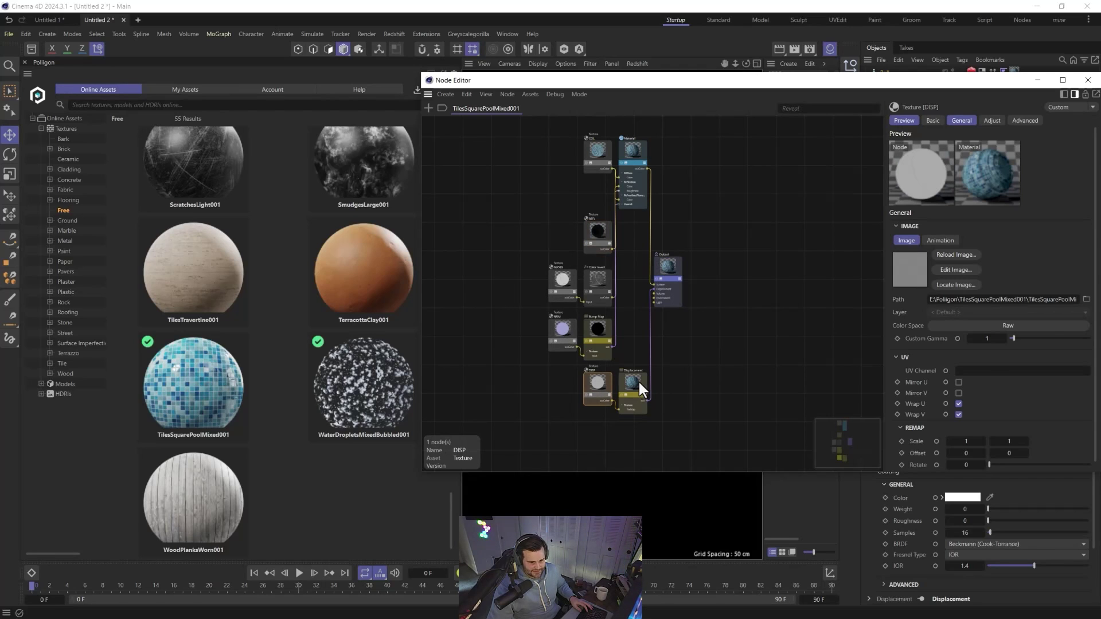
Set the scale of the material's Displacement node to 1 and close the node editor.
click(639, 380)
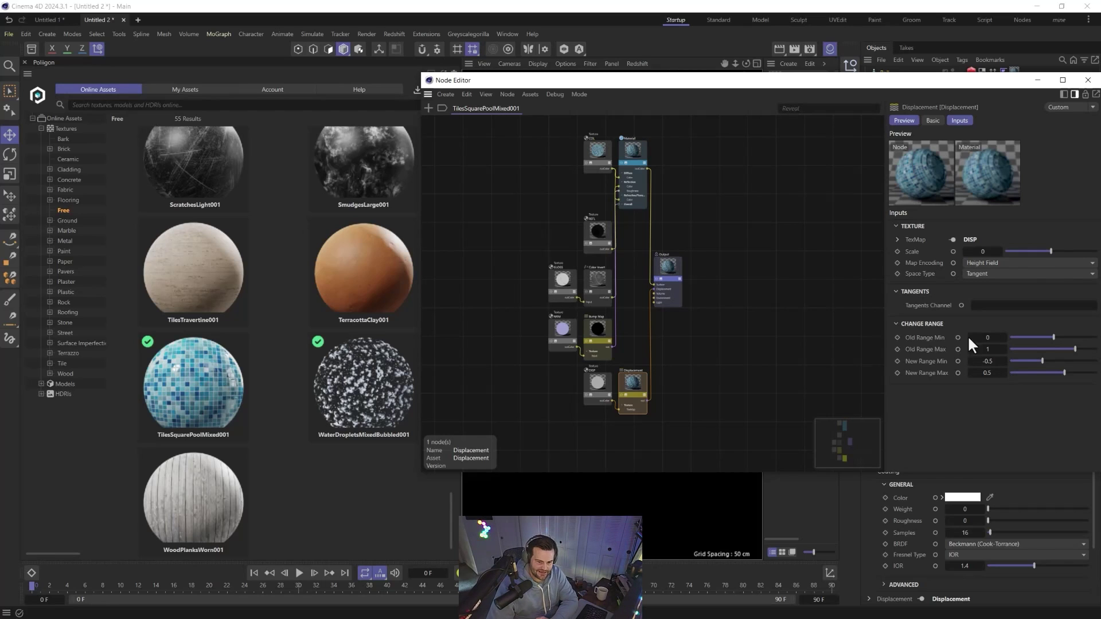
click(982, 251)
text(1)
key(Return)
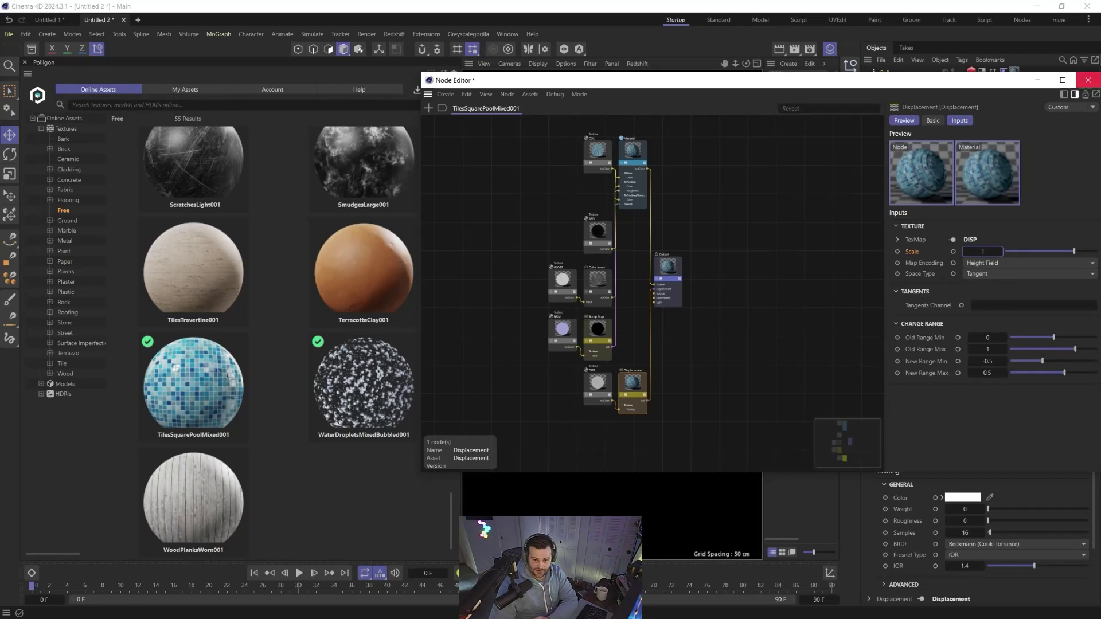
click(1088, 79)
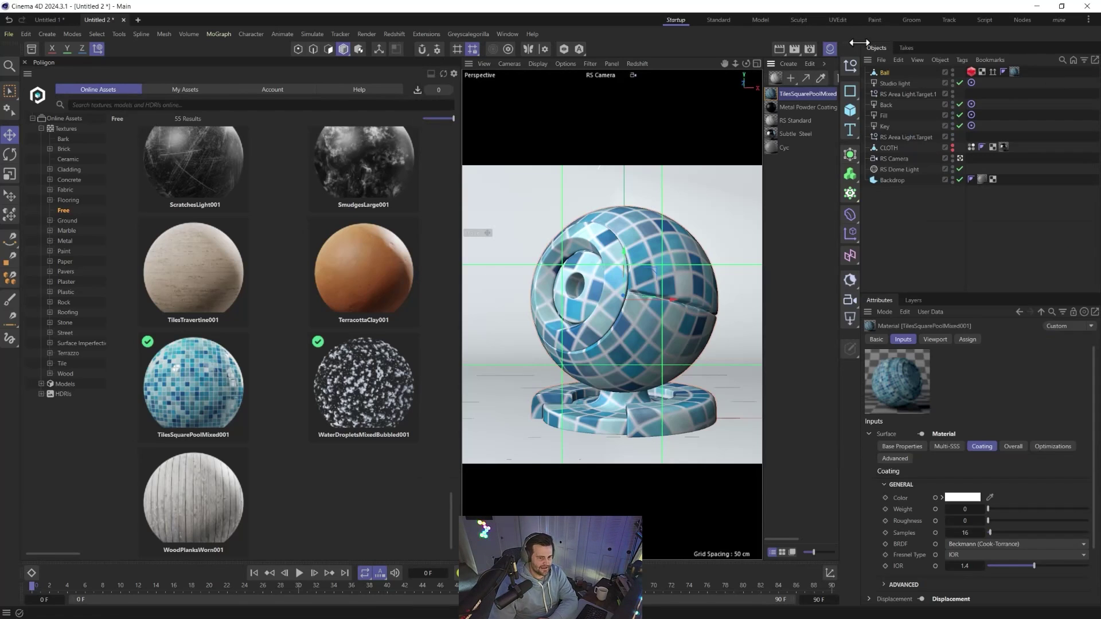
Override the geometry settings in the ball's Redshift Object tag and enable both tessellation and displacement.
click(970, 73)
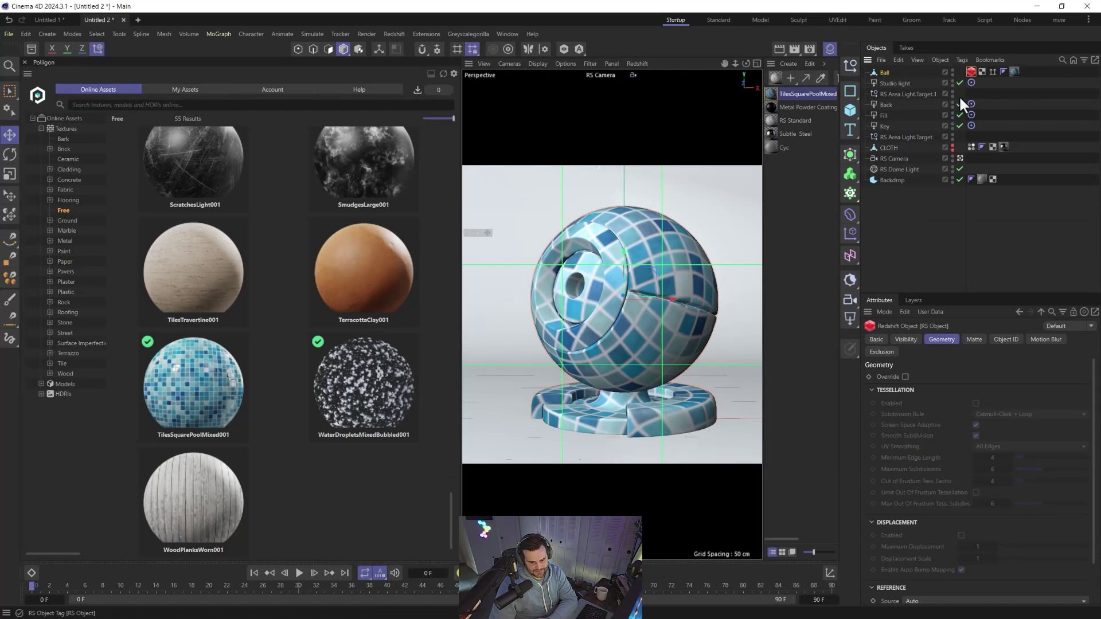
click(906, 377)
click(976, 404)
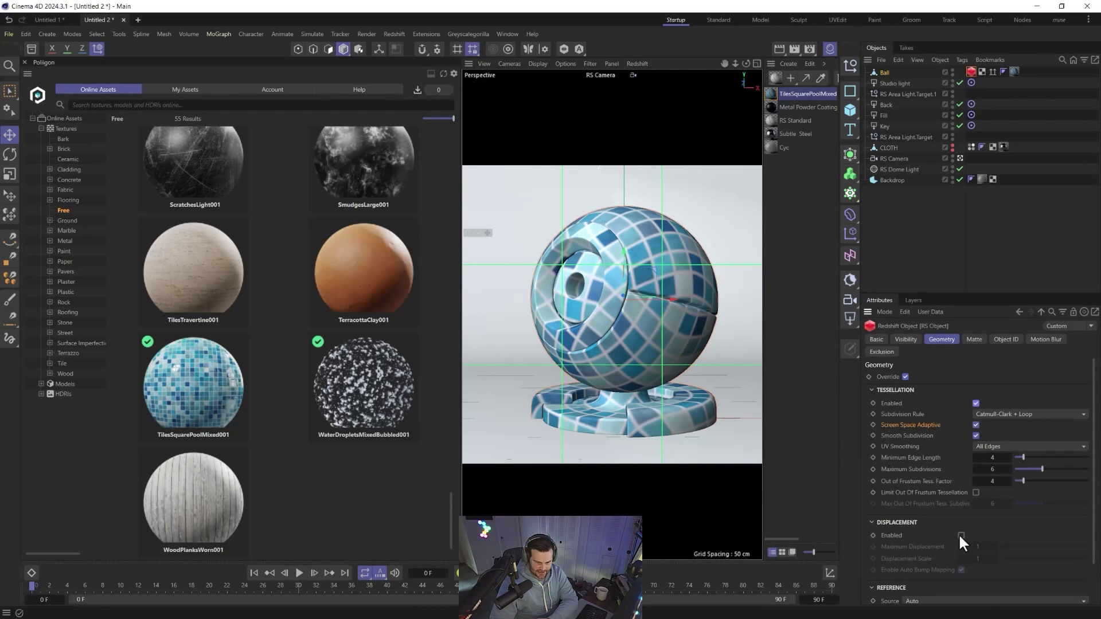
click(961, 535)
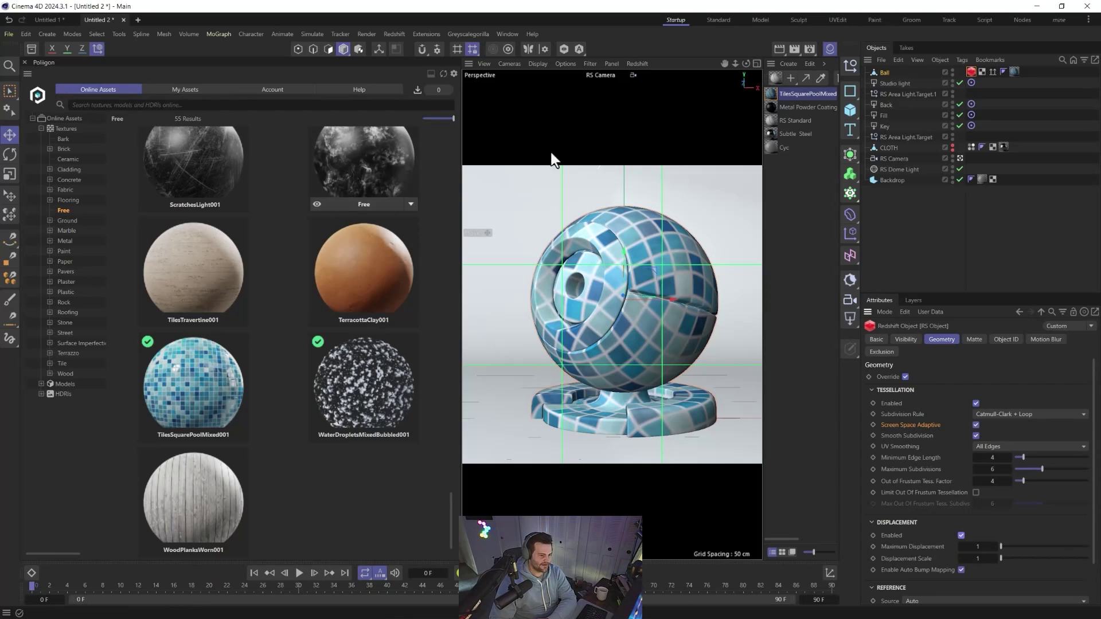
Set the U and V tiling of the ball's TilesSquarePoolMixed001 material tag to 3 each.
click(1015, 71)
click(950, 523)
text(3)
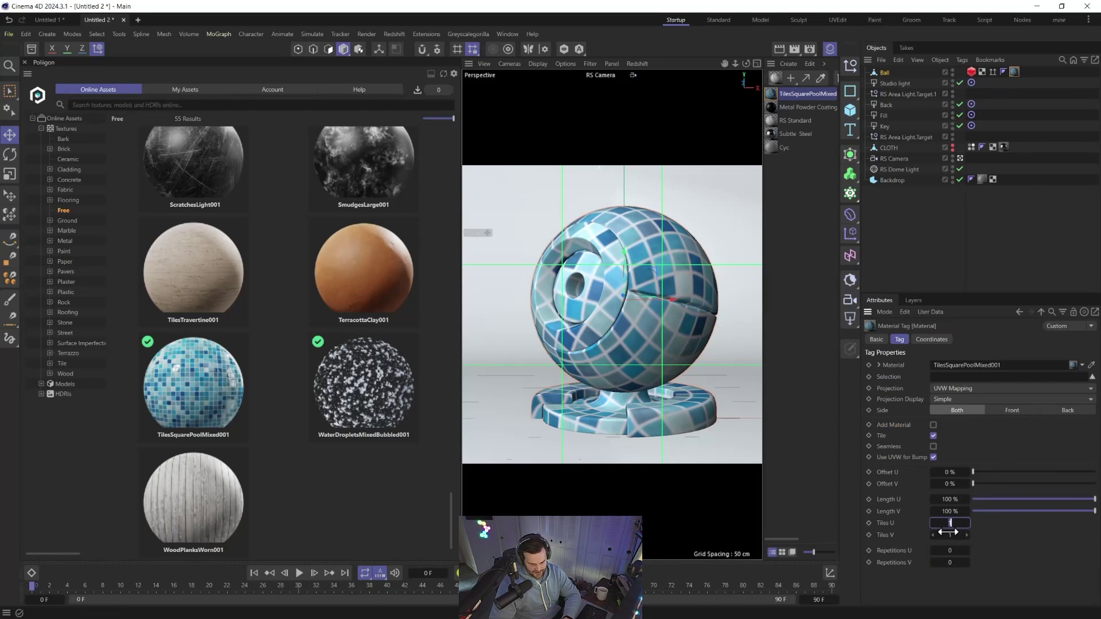
key(Tab)
text(3)
key(Return)
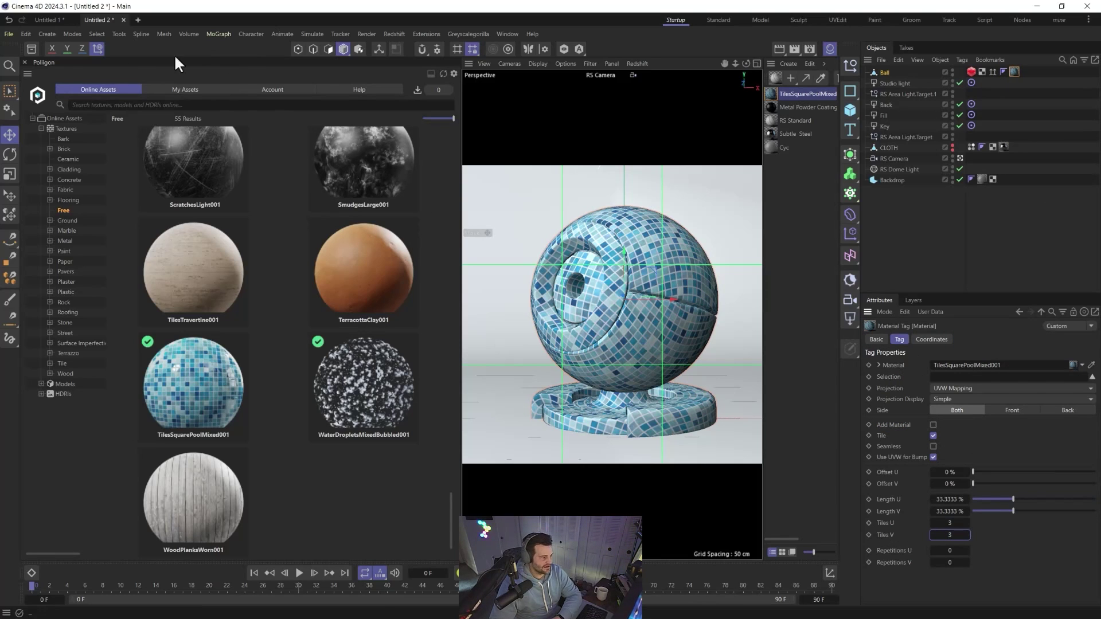
Start a live render of the ball in the Redshift RenderView and move its window clear of the object and attribute settings.
click(393, 33)
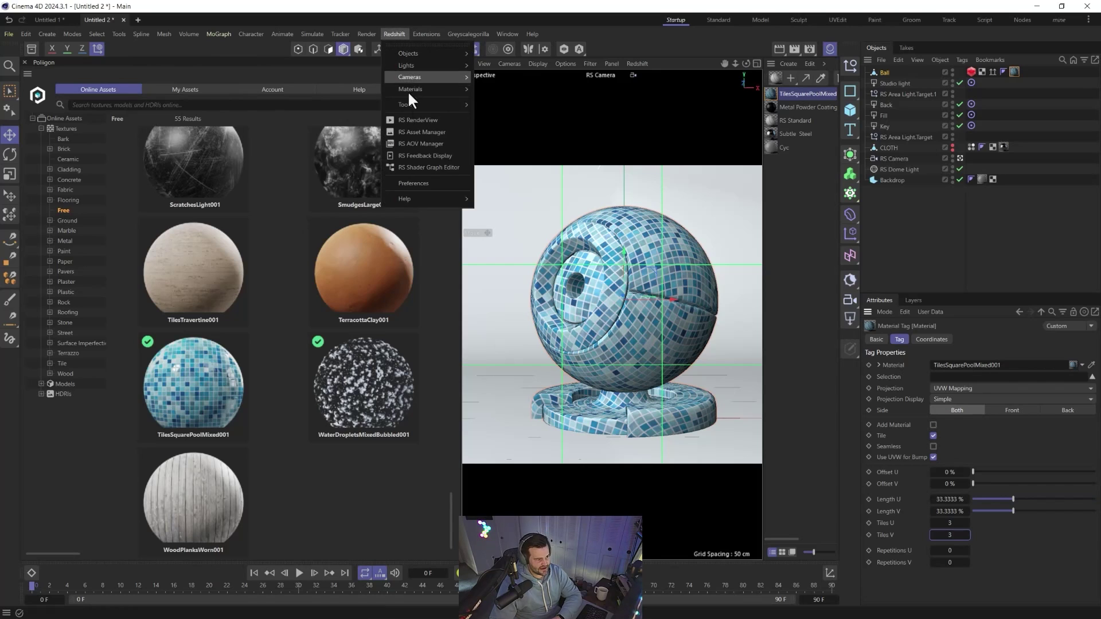
click(417, 116)
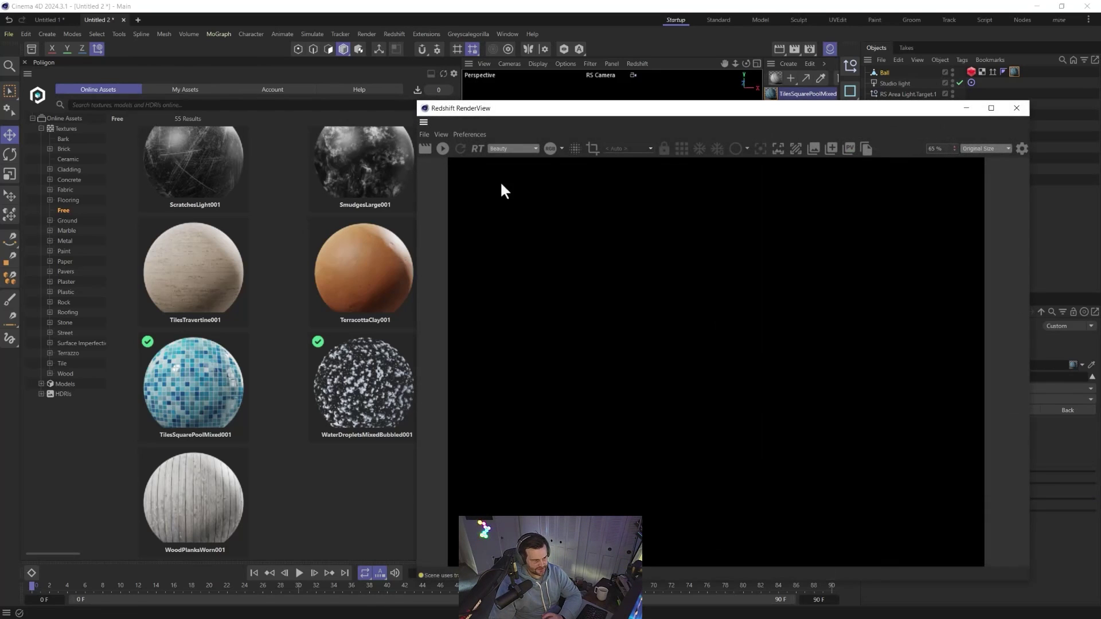
click(443, 148)
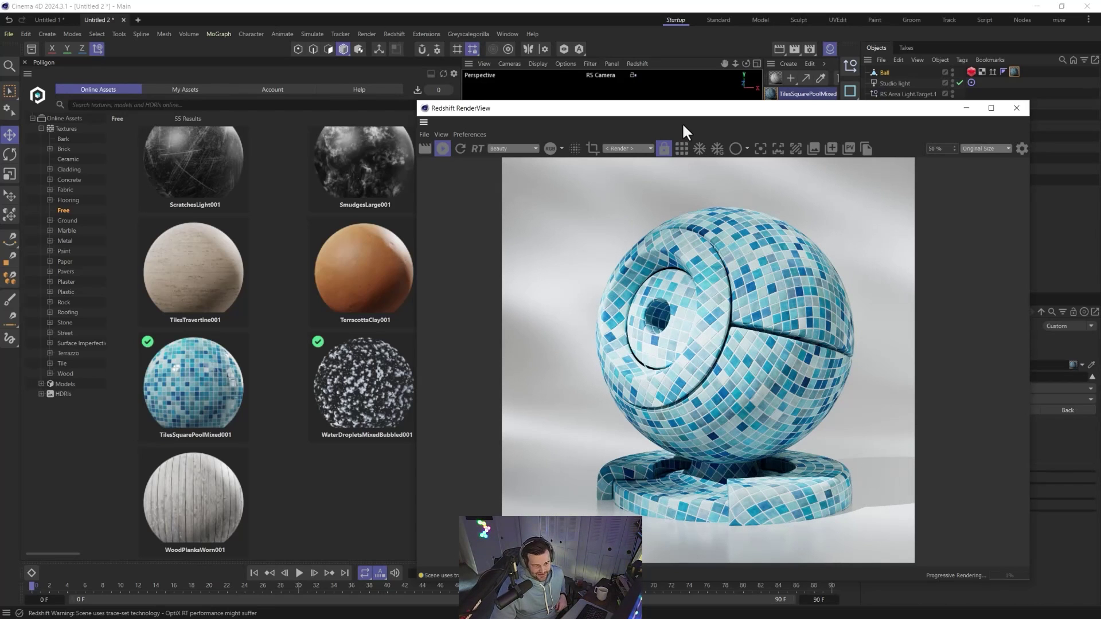
drag(687, 108, 373, 52)
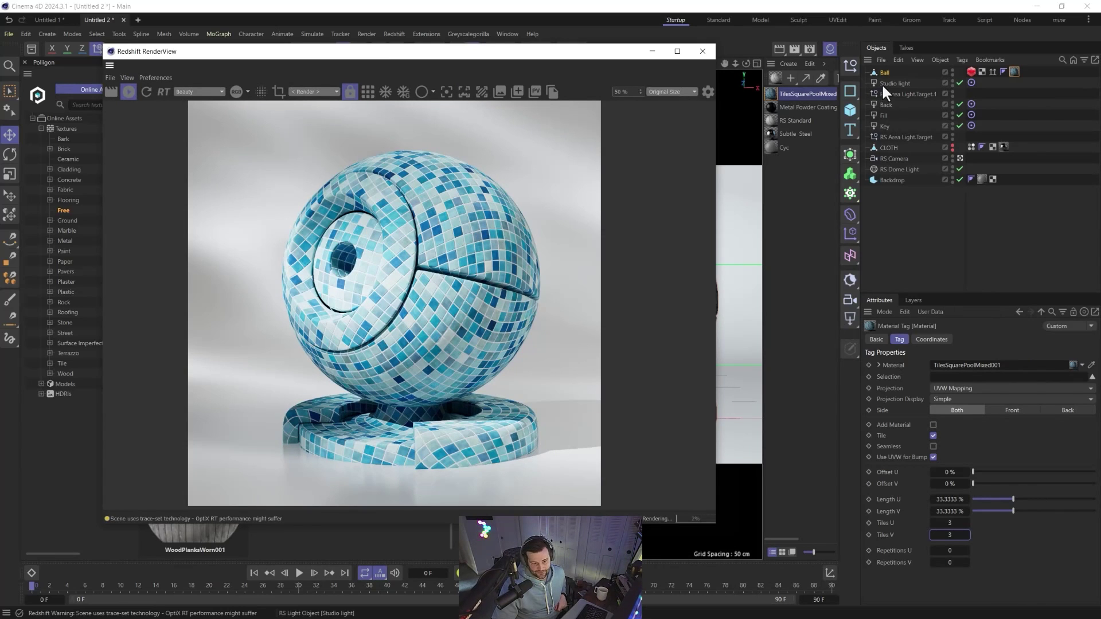
Give the TilesSquarePoolMixed001 material a coating with a weight of 1 and a roughness of about 0.16.
click(784, 91)
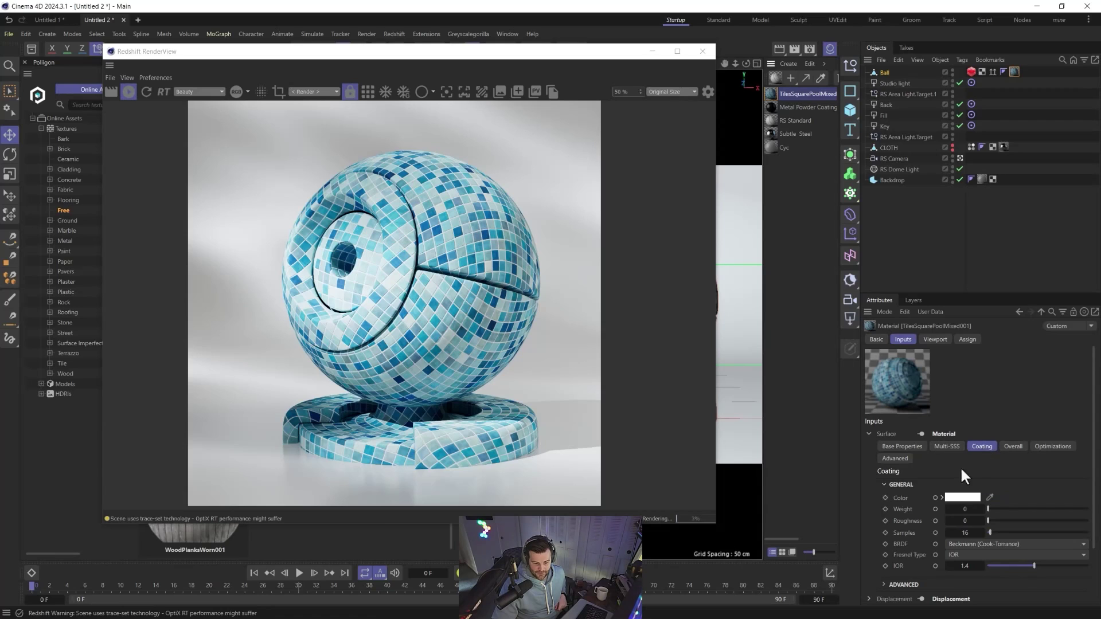
drag(995, 509, 1088, 508)
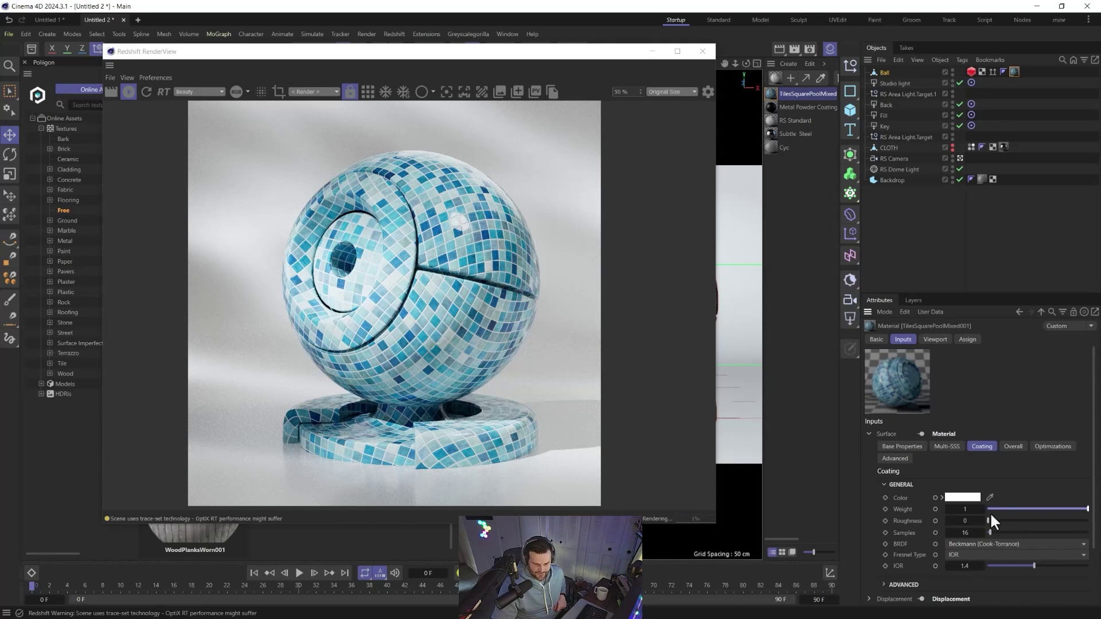
drag(988, 521, 1002, 520)
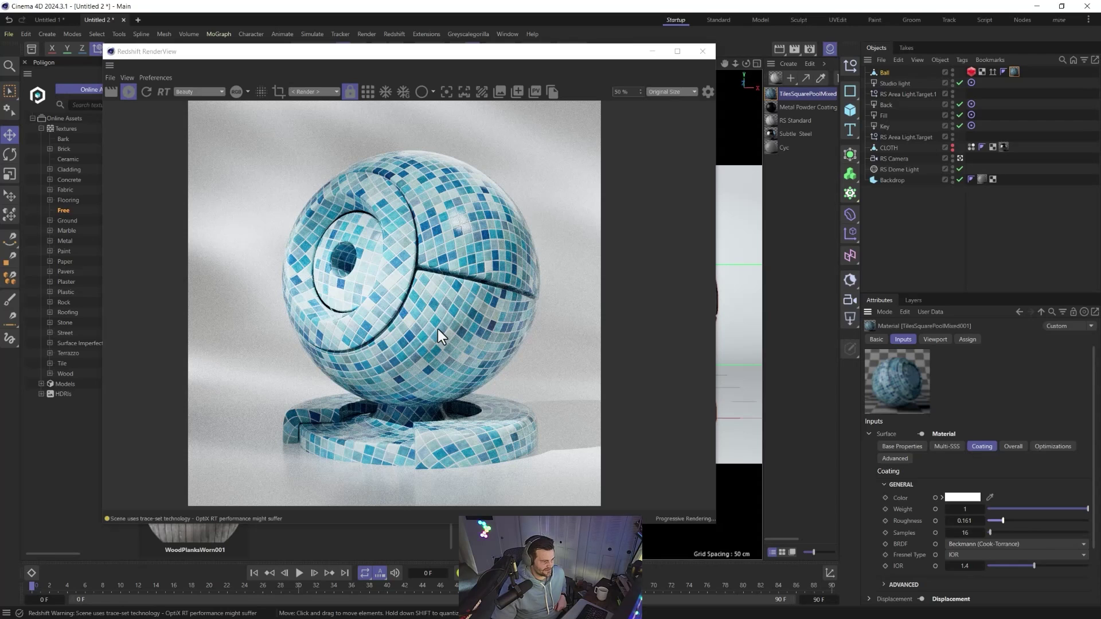
Set the maximum displacement and the displacement scale in the ball's Redshift Object tag to 5 each.
click(971, 71)
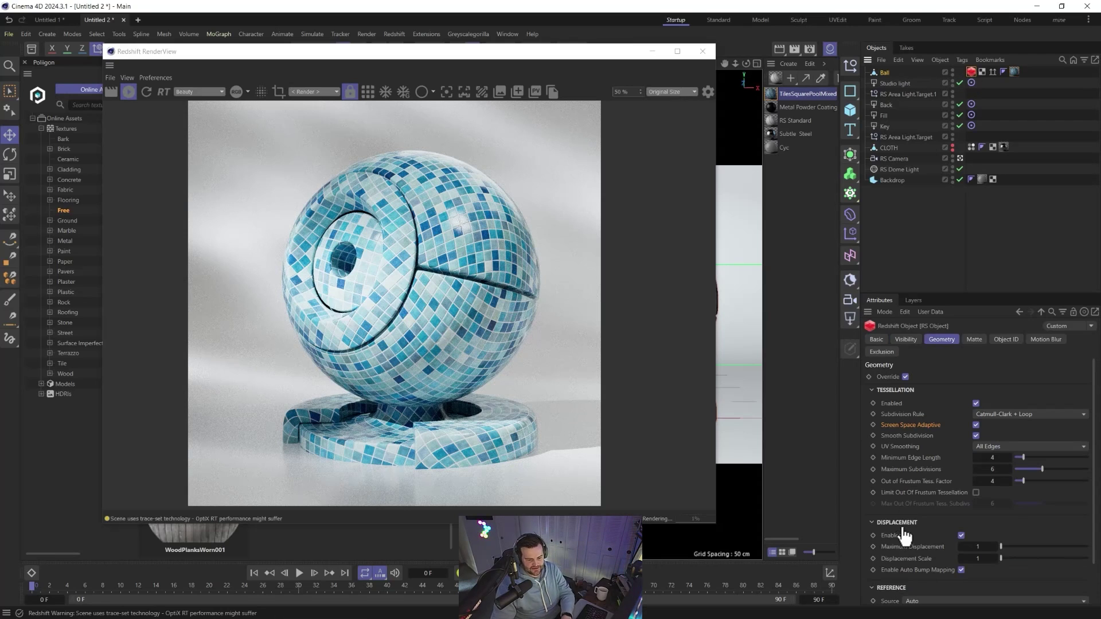
click(979, 547)
text(5)
key(Tab)
text(5)
key(Return)
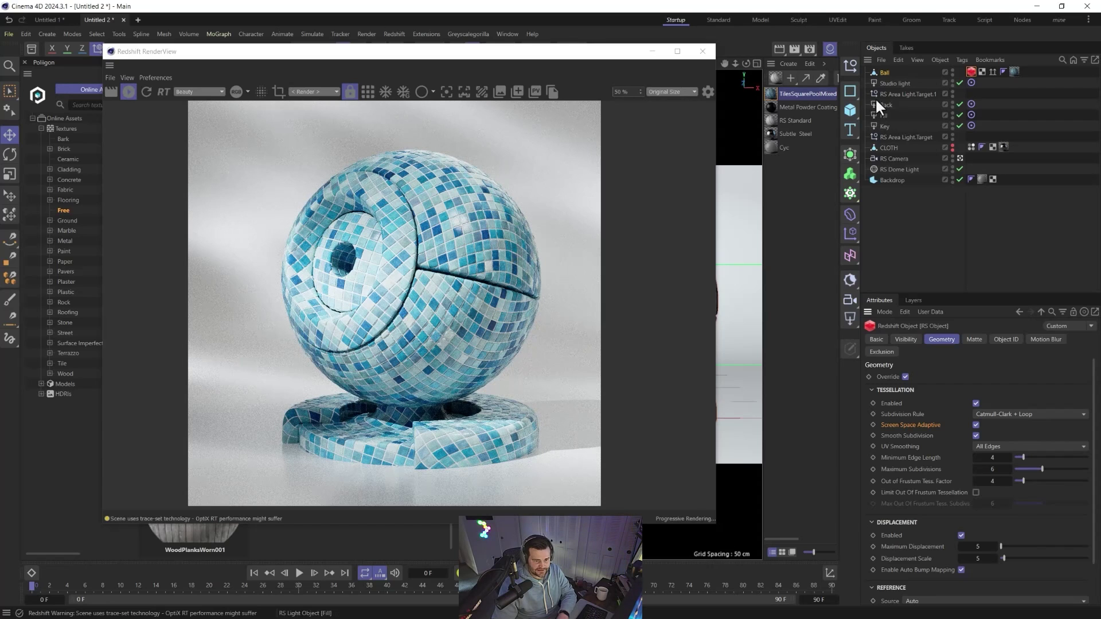
Raise the reflection IOR of the mosaic material's Material node slightly, check the render and close the RenderView.
double_click(770, 93)
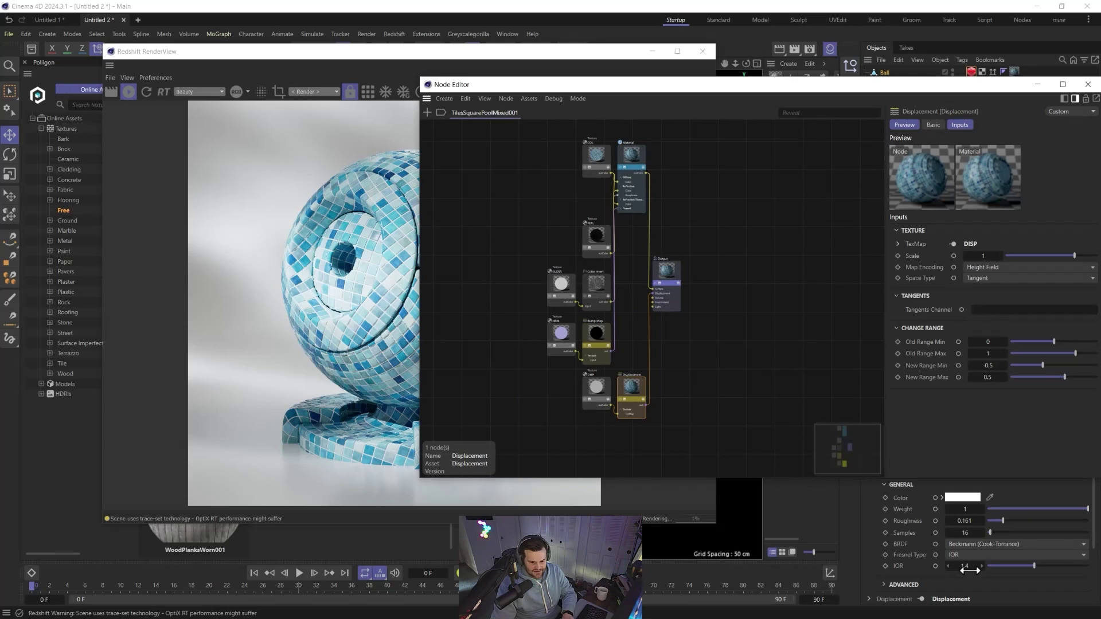
click(634, 154)
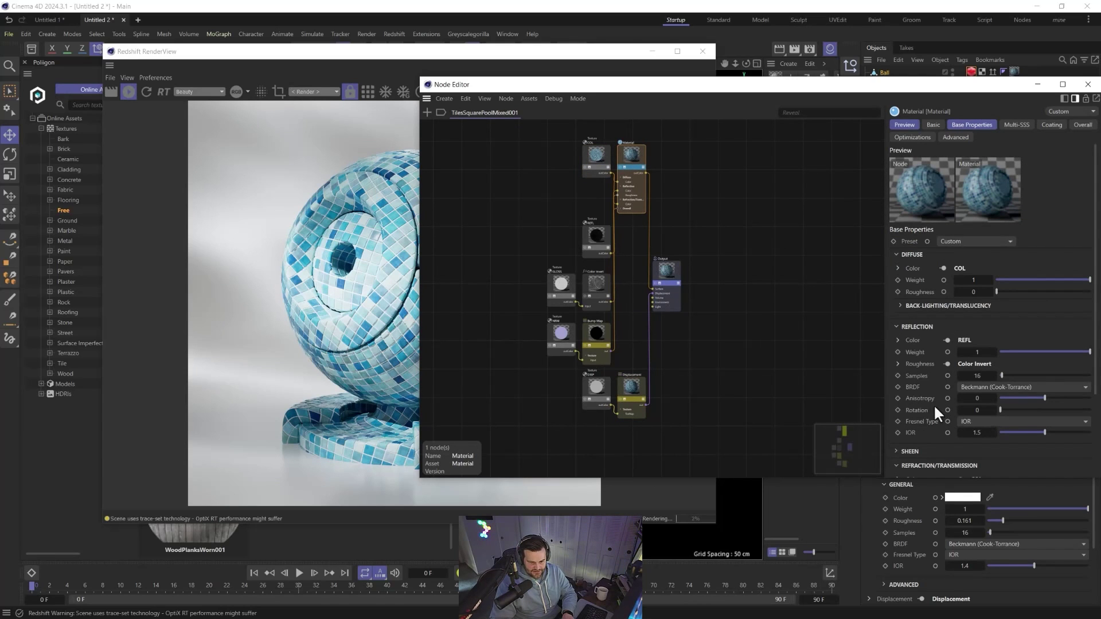
scroll(926, 406, down, 2)
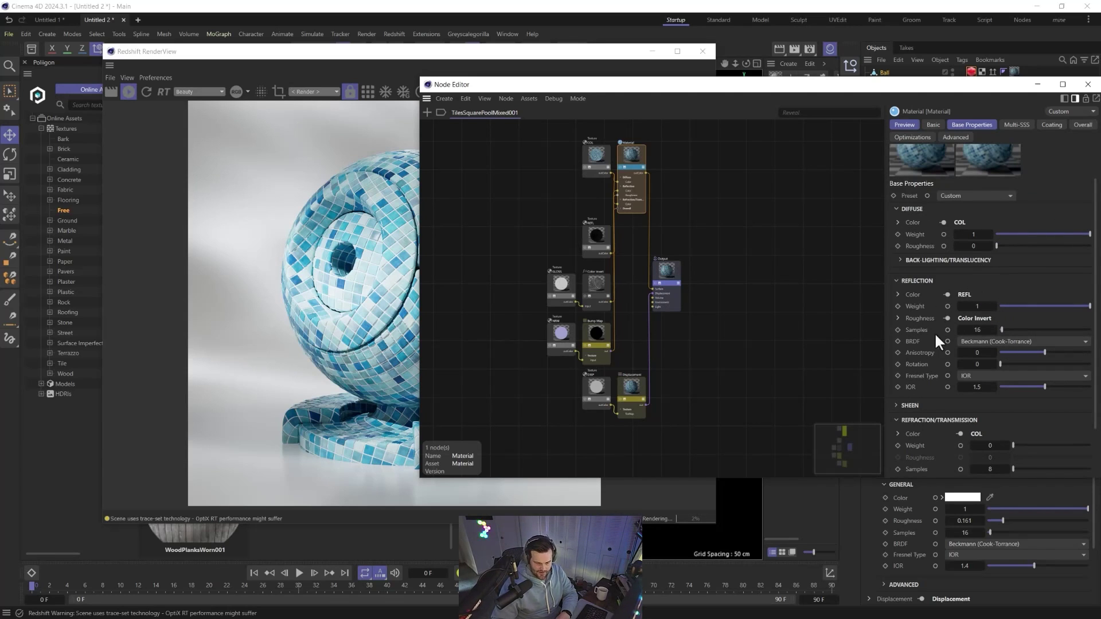
drag(1045, 388, 1054, 384)
click(1088, 85)
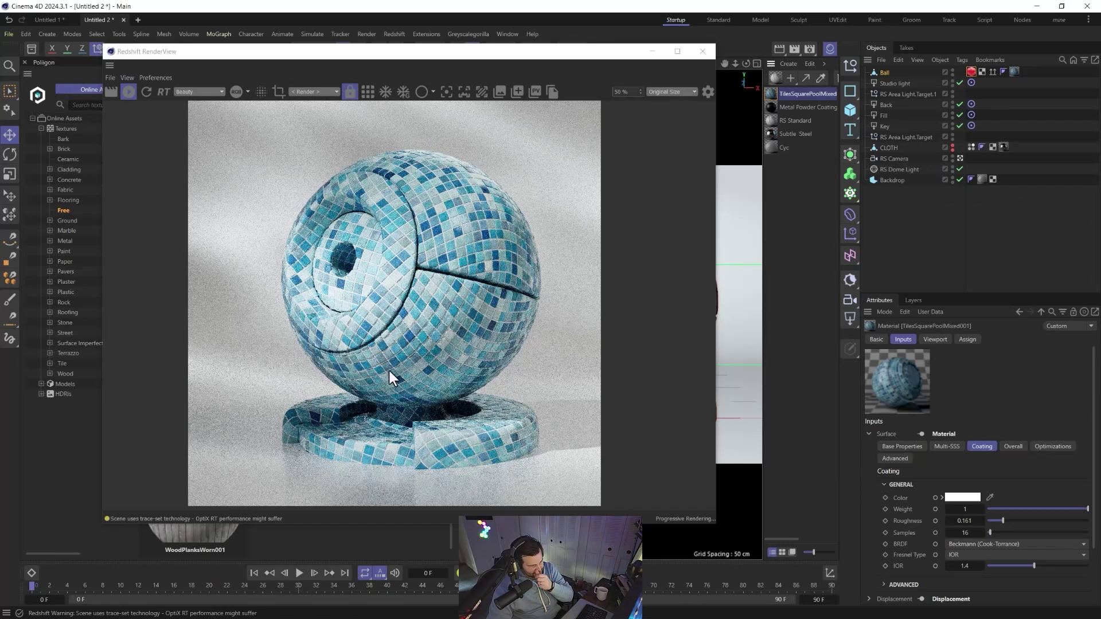
click(700, 51)
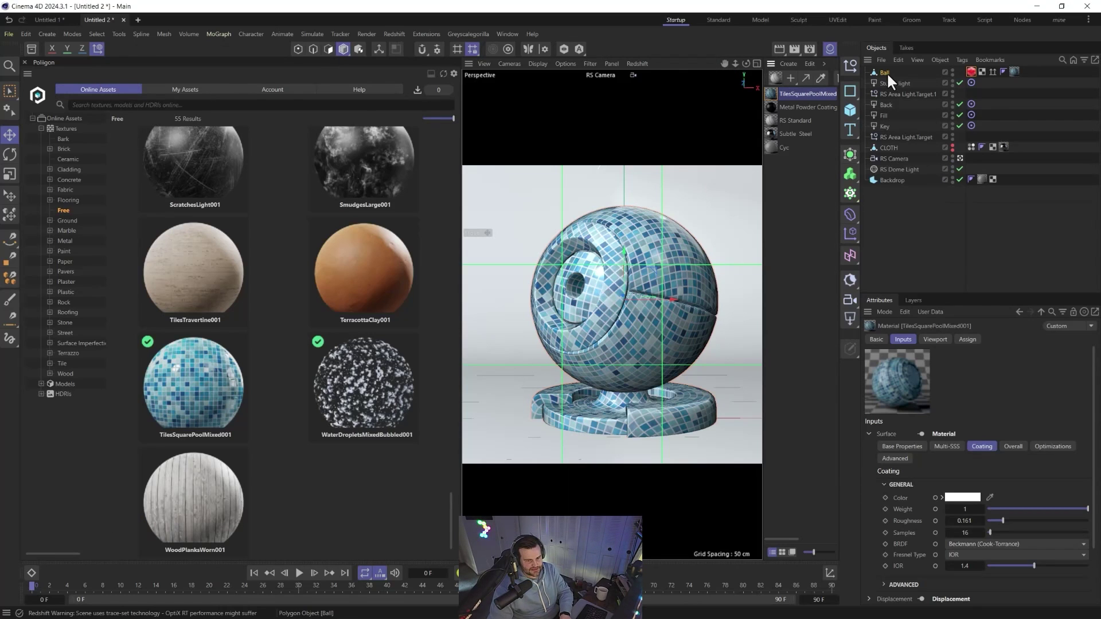
Switch to the Untitled 1 document and import ArmchairLeyaWingbackReplica001 at 4K from Poliigon's free models.
click(56, 20)
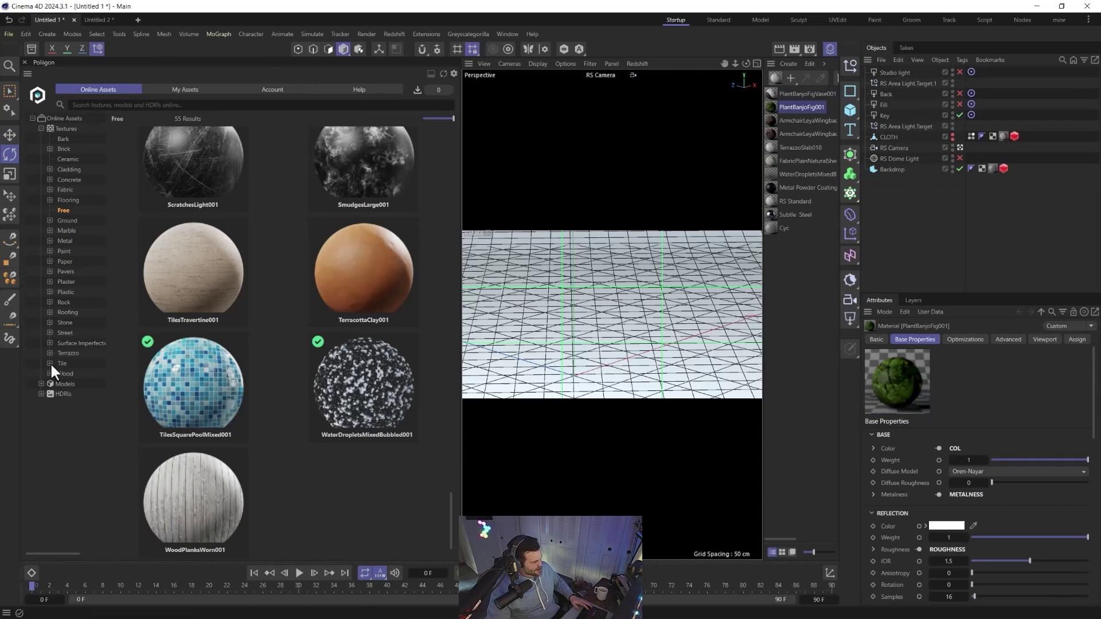
click(55, 384)
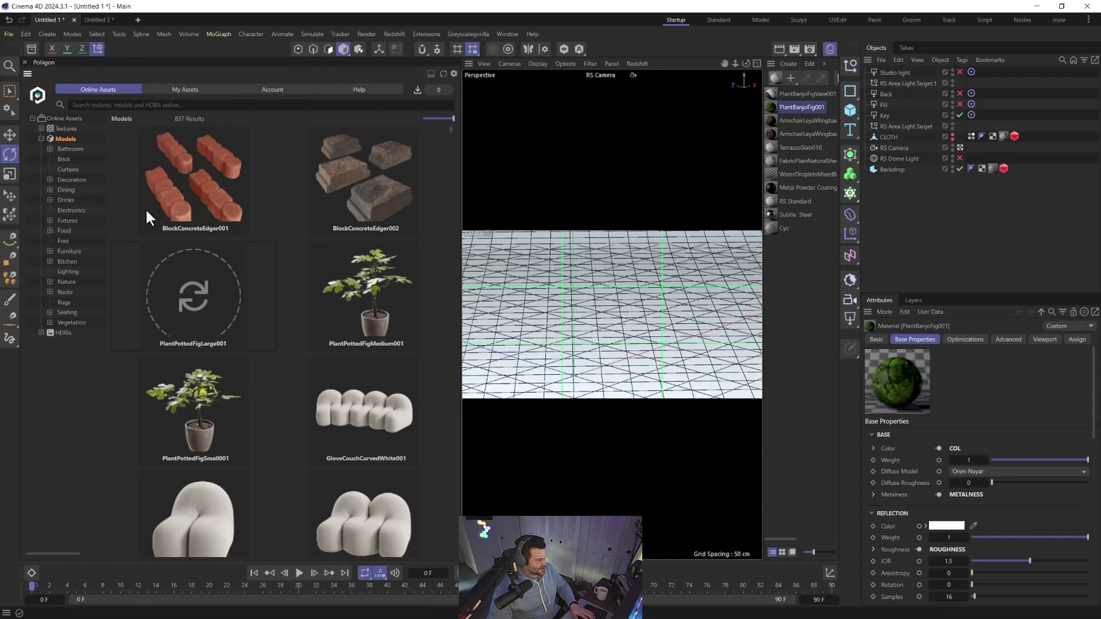
click(64, 242)
scroll(293, 267, down, 1)
scroll(293, 266, down, 12)
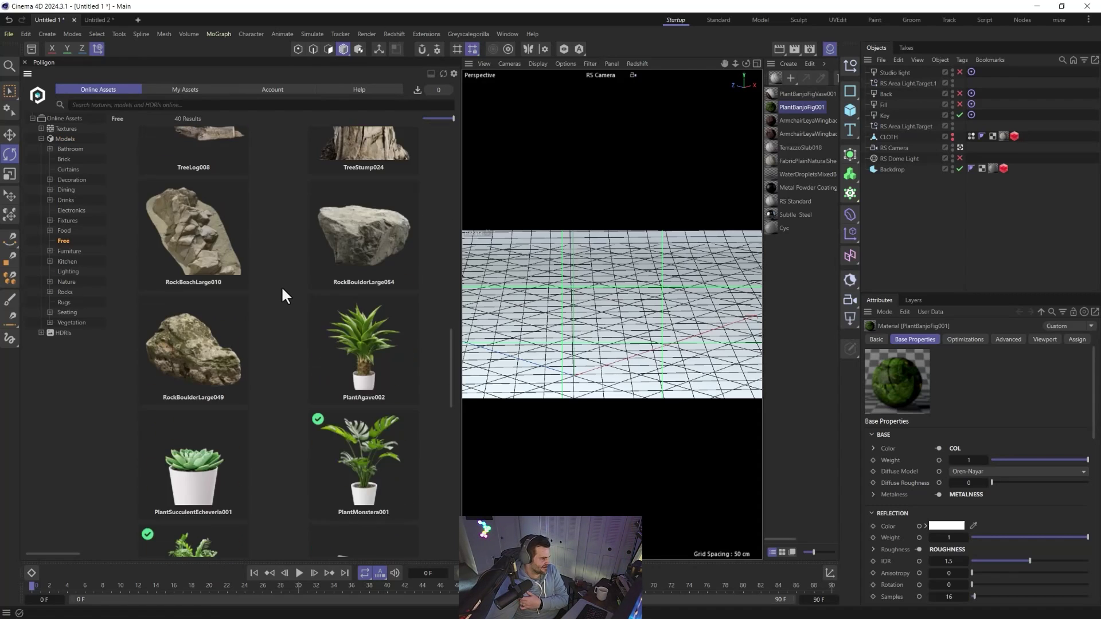
scroll(281, 290, down, 3)
scroll(207, 207, up, 2)
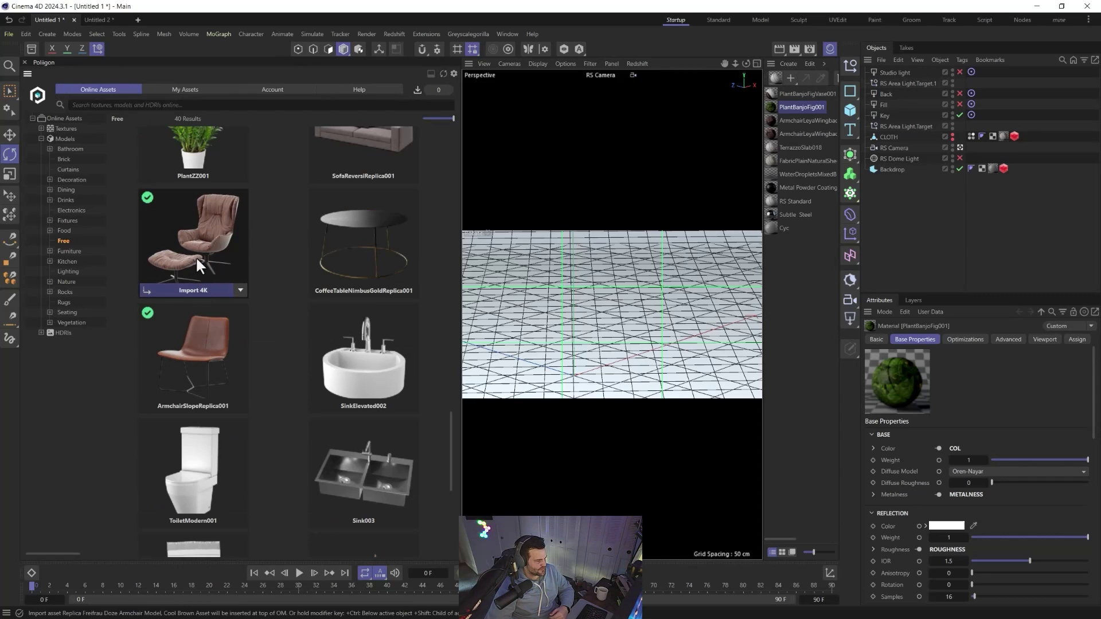
double_click(195, 256)
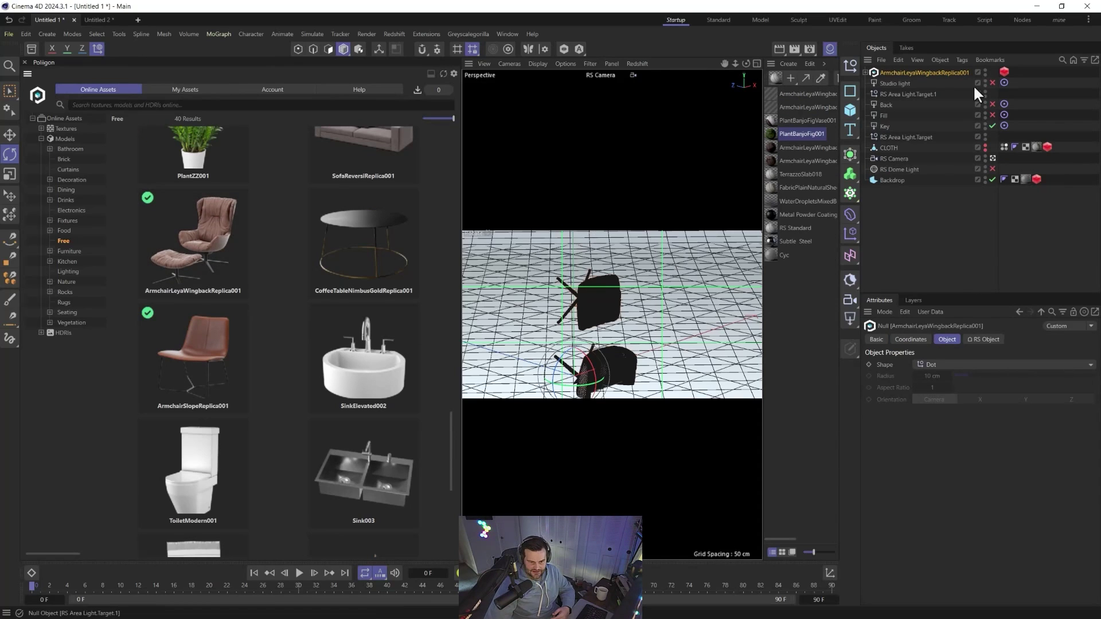
Rotate the imported armchair to a pitch of -90° and a bank of about -95.7°, and inspect it up close.
click(911, 339)
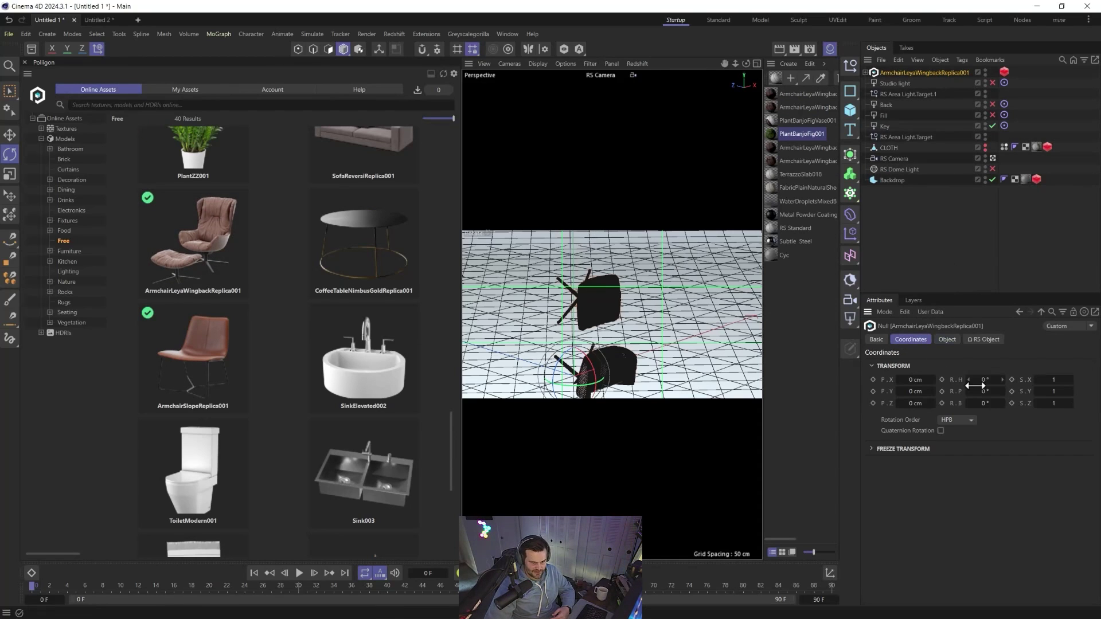
click(984, 391)
text(-90)
key(Return)
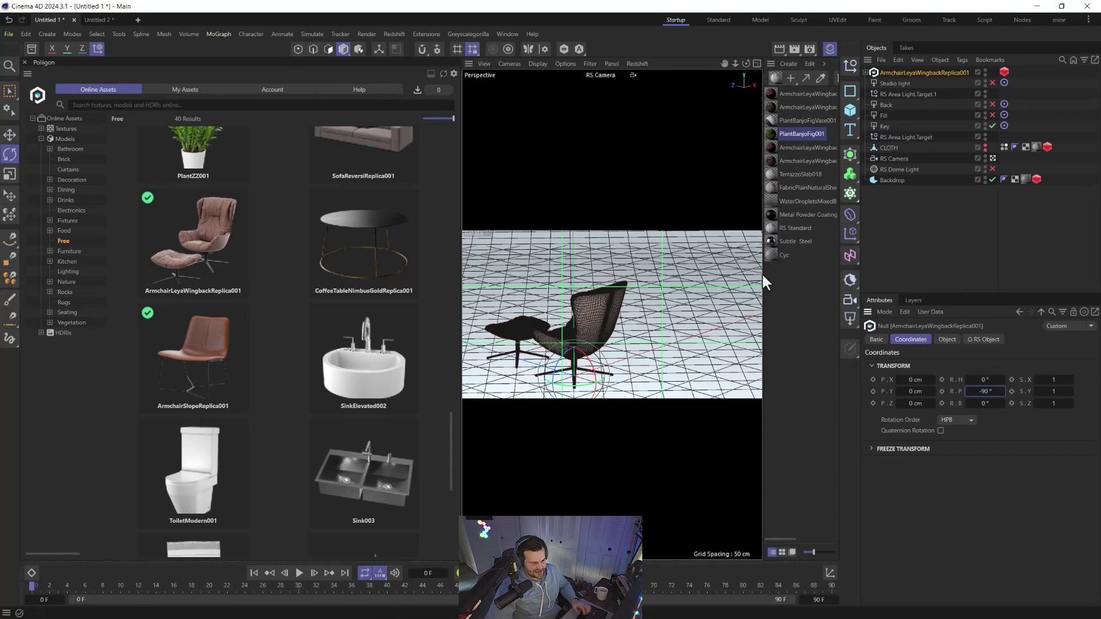
drag(591, 394, 607, 369)
scroll(632, 288, up, 5)
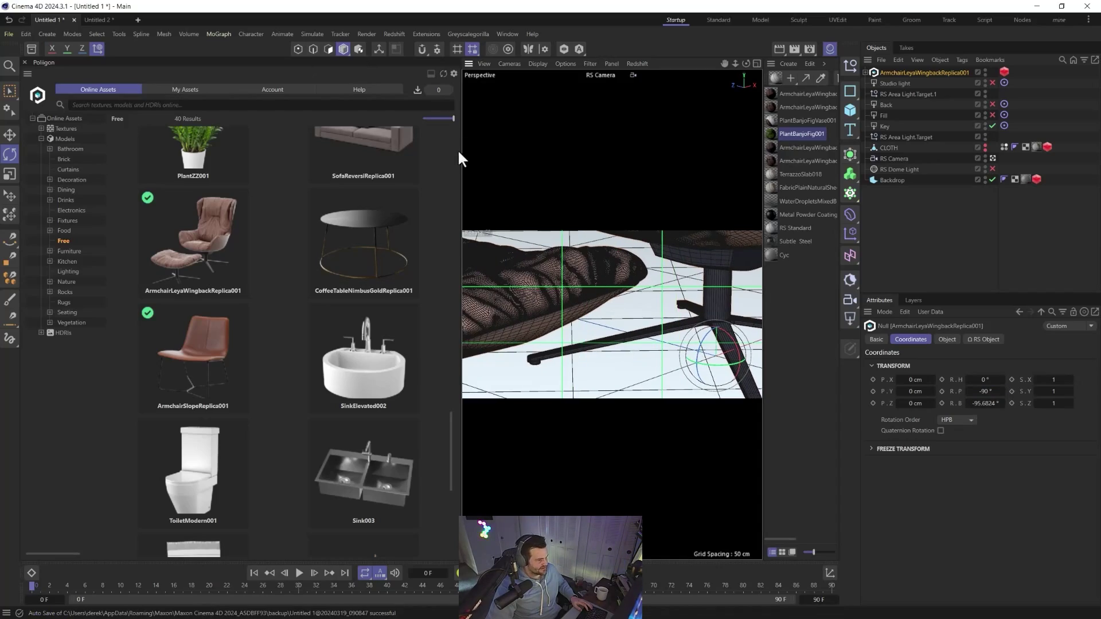
Widen the viewport by narrowing the Poliigon browser, frame the whole armchair with its footrest and render it in the Redshift RenderView.
drag(460, 154, 242, 153)
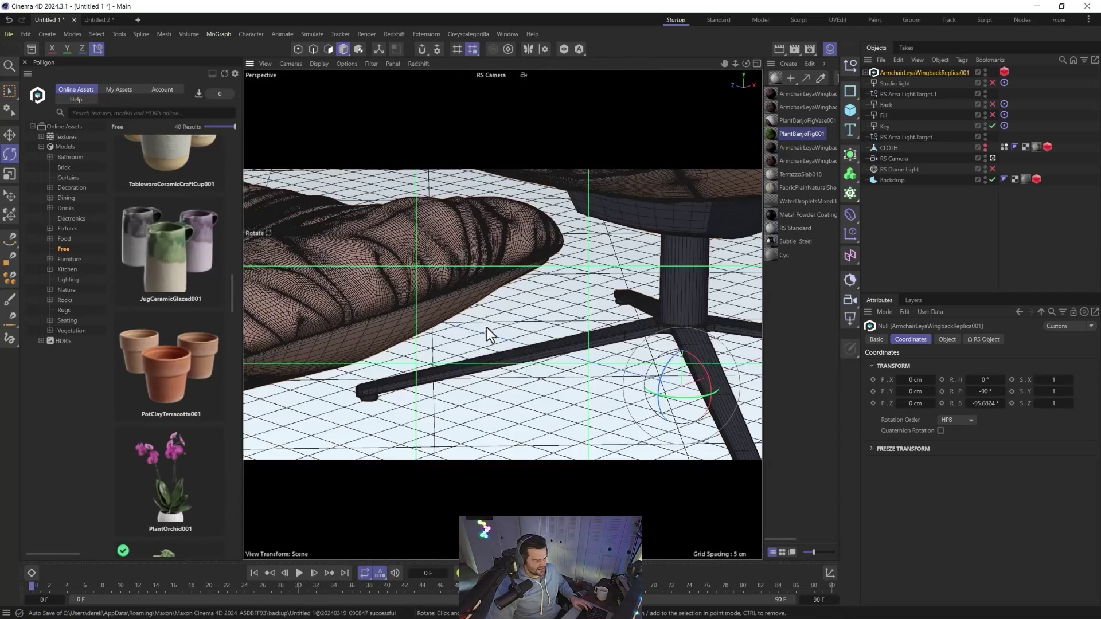
alt+drag(596, 304, 506, 292)
alt+drag(611, 191, 546, 311)
click(394, 34)
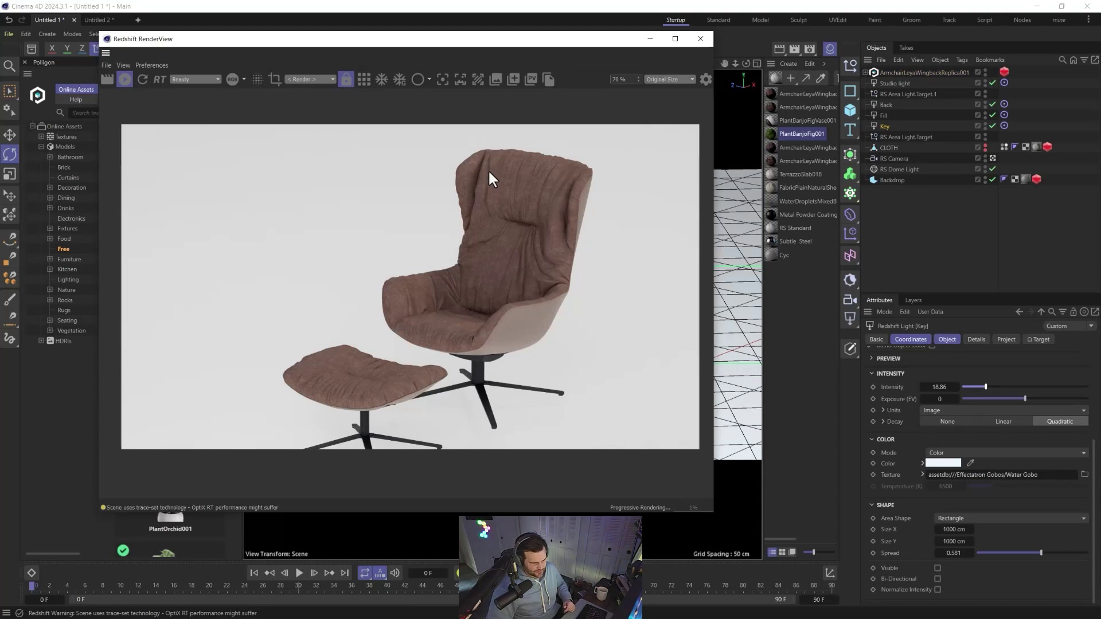
drag(452, 37, 322, 35)
In the ArmchairLeyaWingbackReplica001 material, insert a Ramp node between METALNESS and the RS Standard metalness input, and slightly lighten its black knot.
click(625, 354)
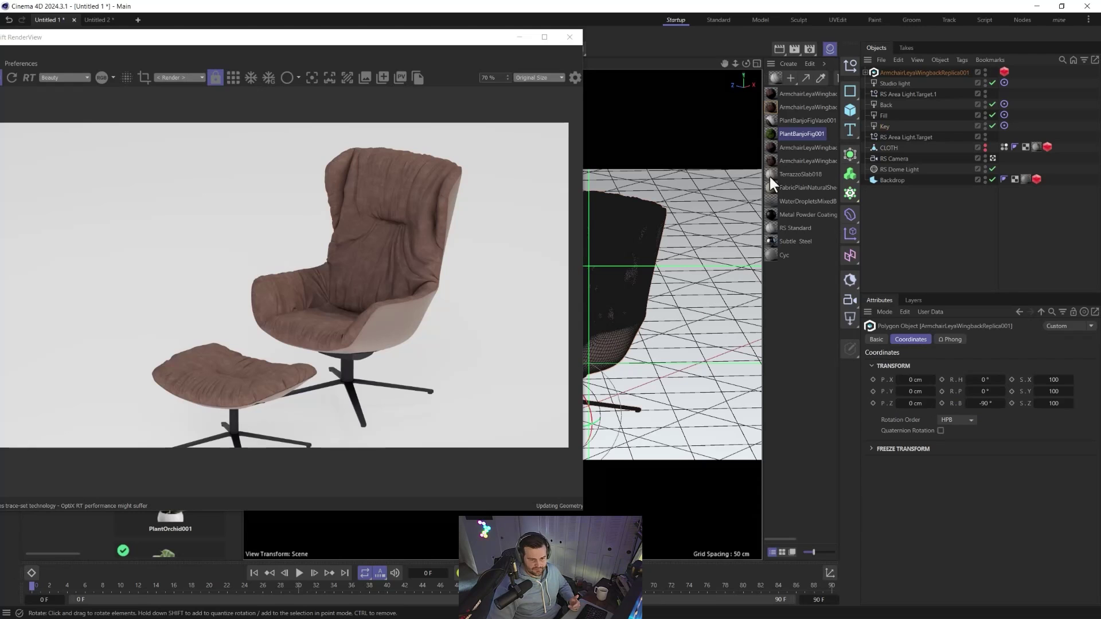
double_click(771, 107)
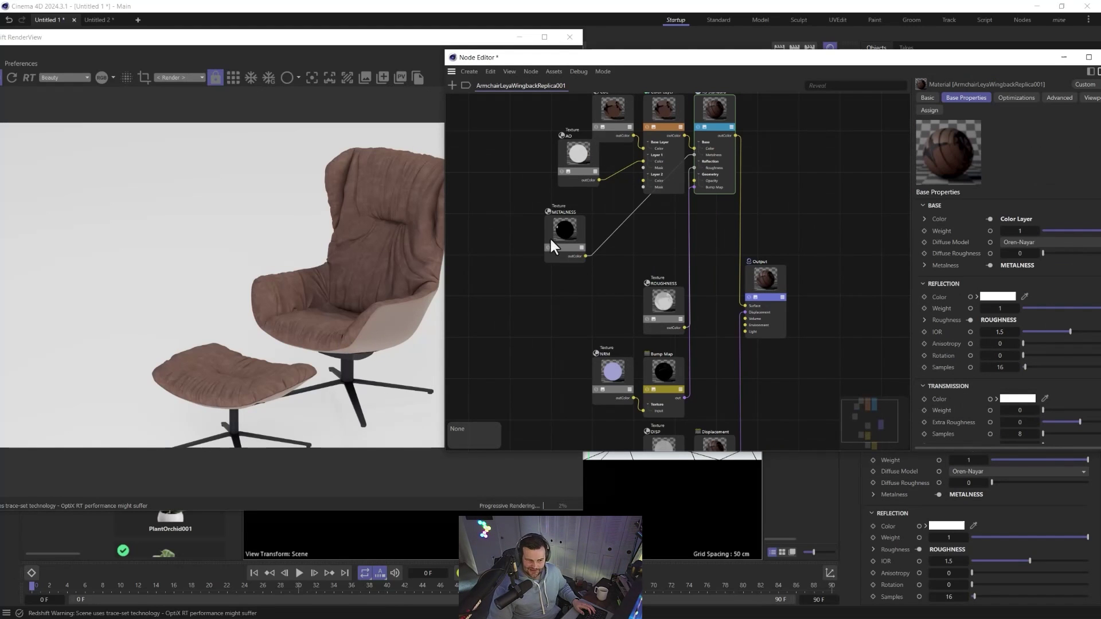
drag(585, 217, 539, 218)
double_click(540, 298)
text(ramp)
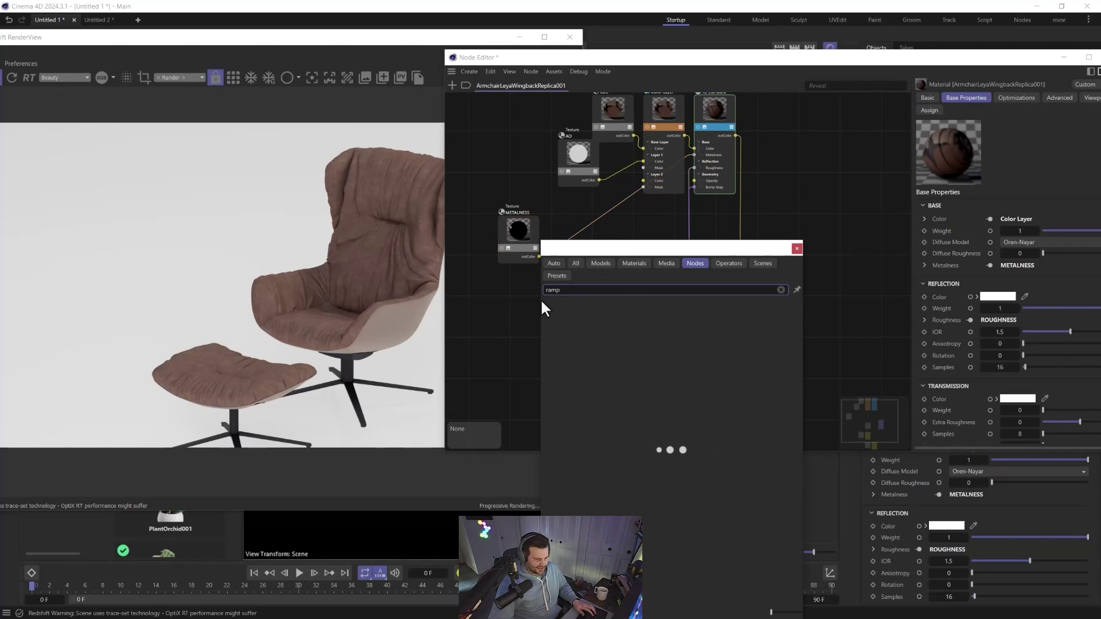
drag(587, 252, 769, 243)
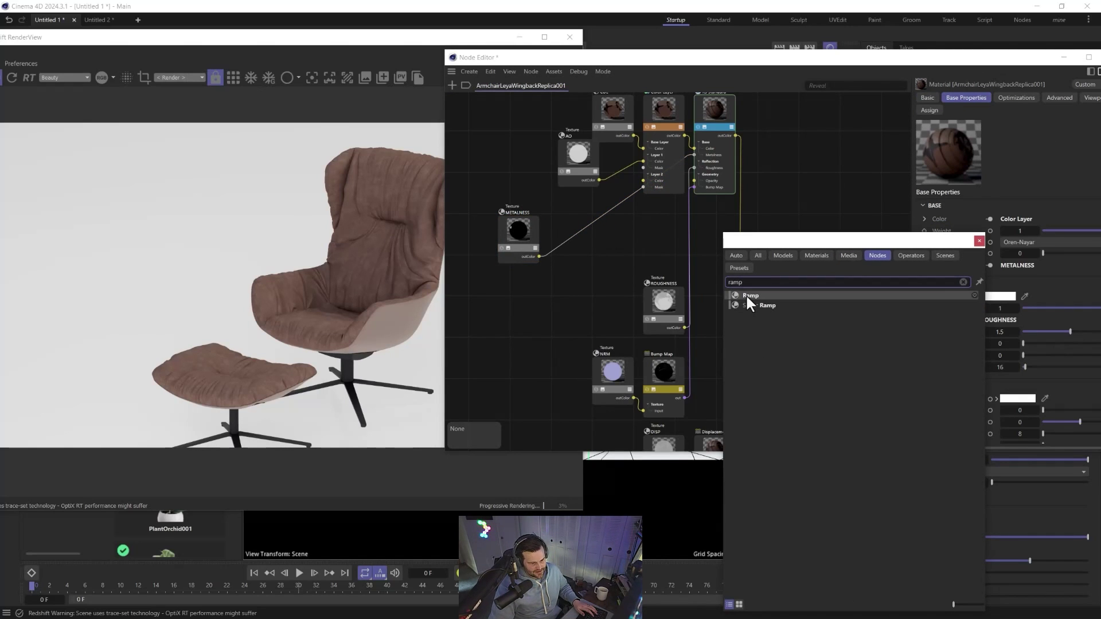
drag(746, 295, 570, 236)
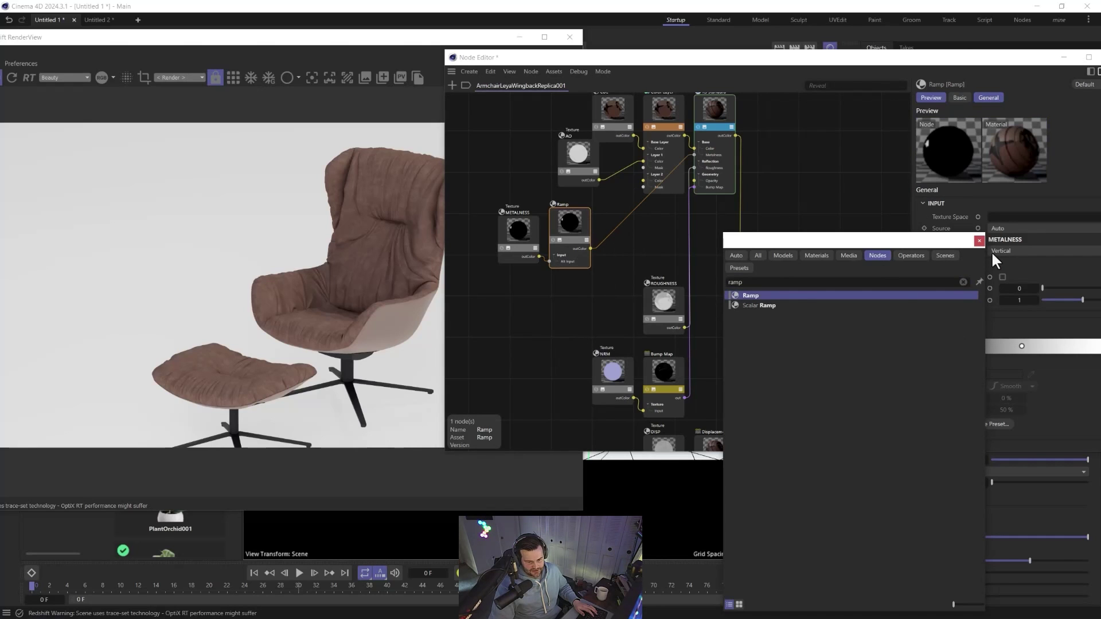
double_click(931, 347)
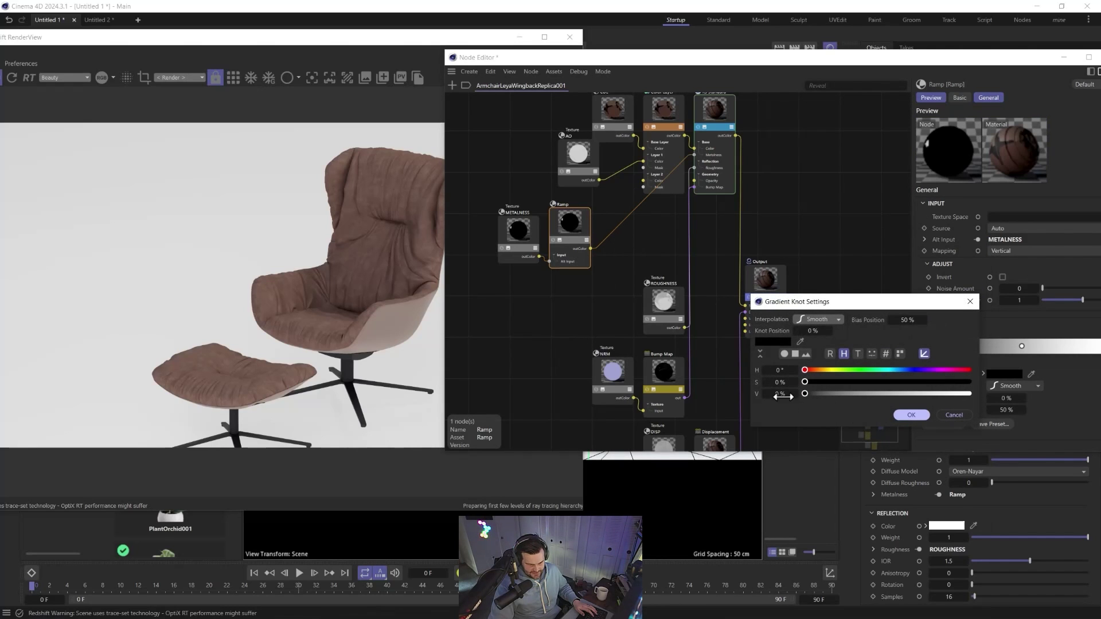
key(Return)
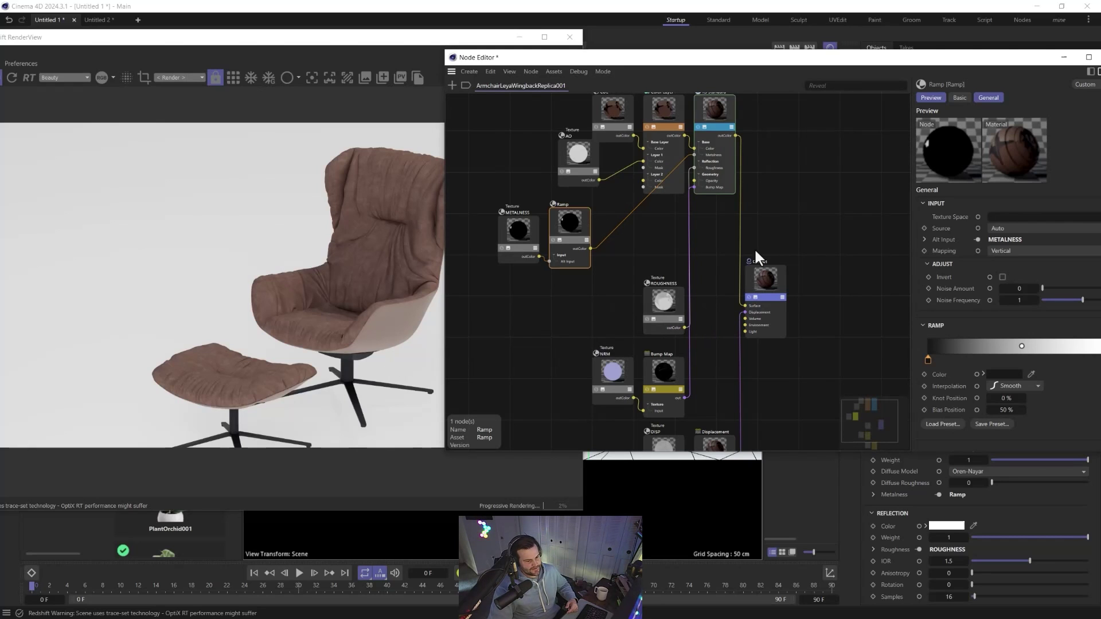
Set the sheen weight of the armchair material's RS Standard node to 0.3 and close the Node Editor.
drag(1008, 59, 916, 72)
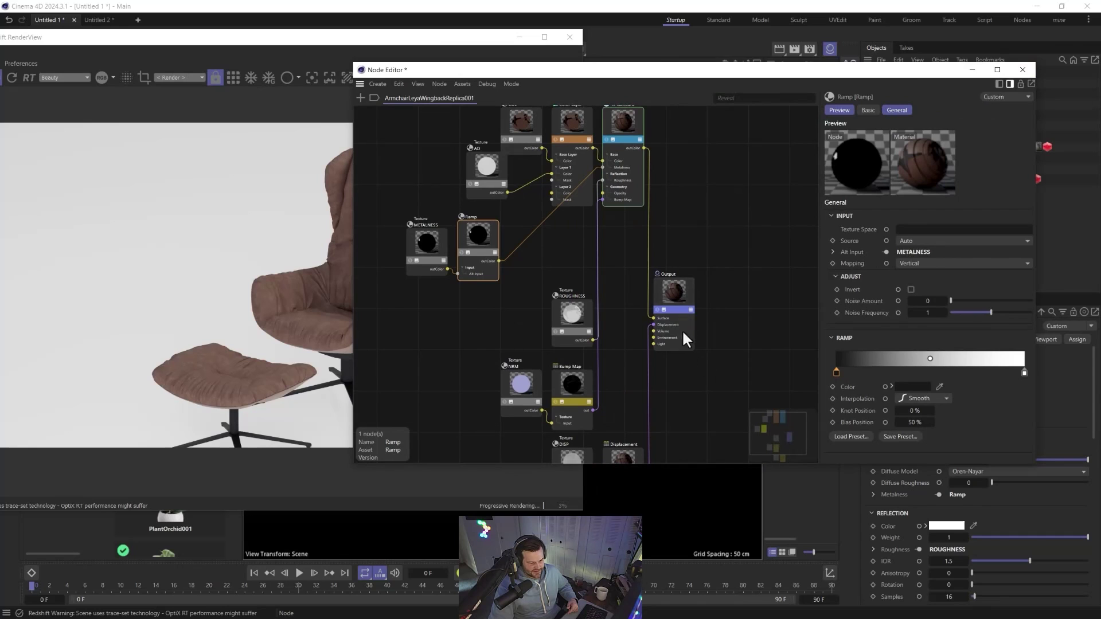
click(631, 119)
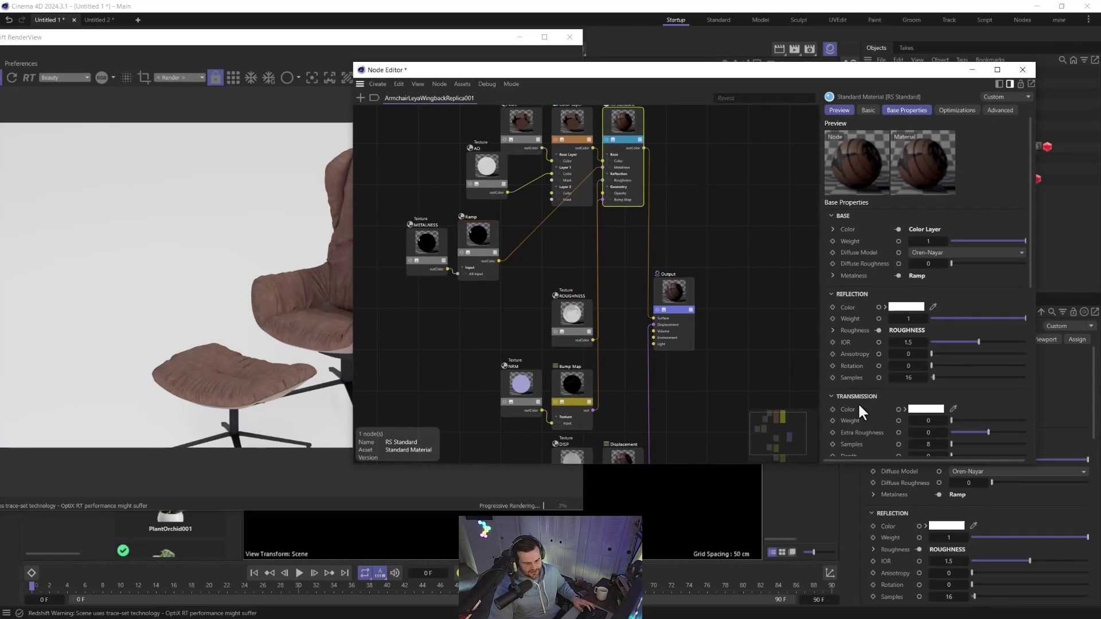
scroll(858, 401, down, 10)
click(842, 344)
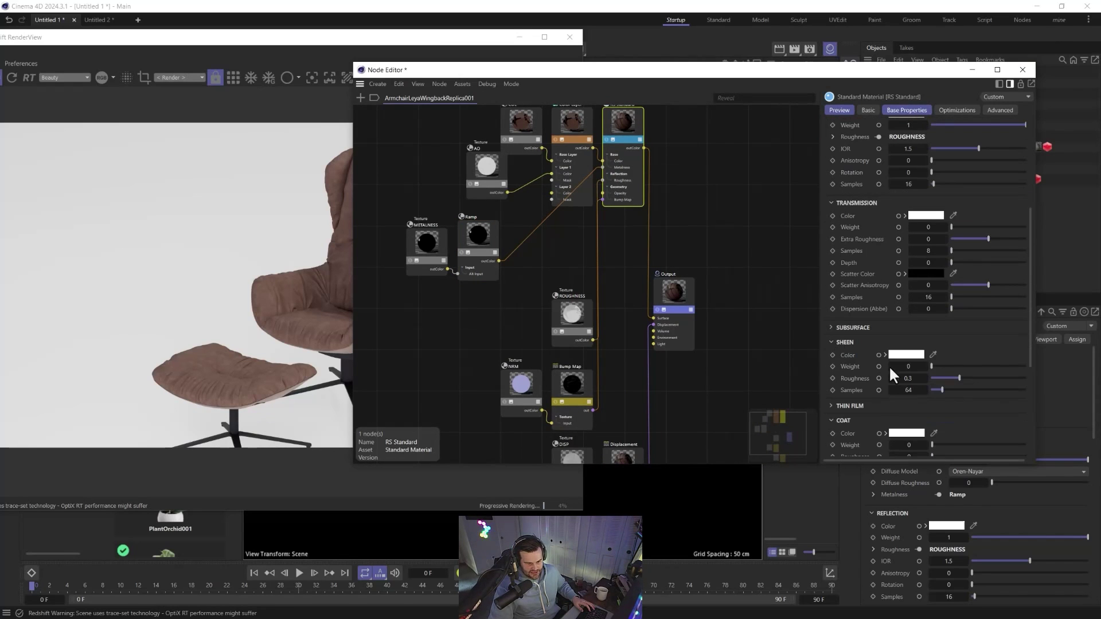
drag(902, 366, 918, 366)
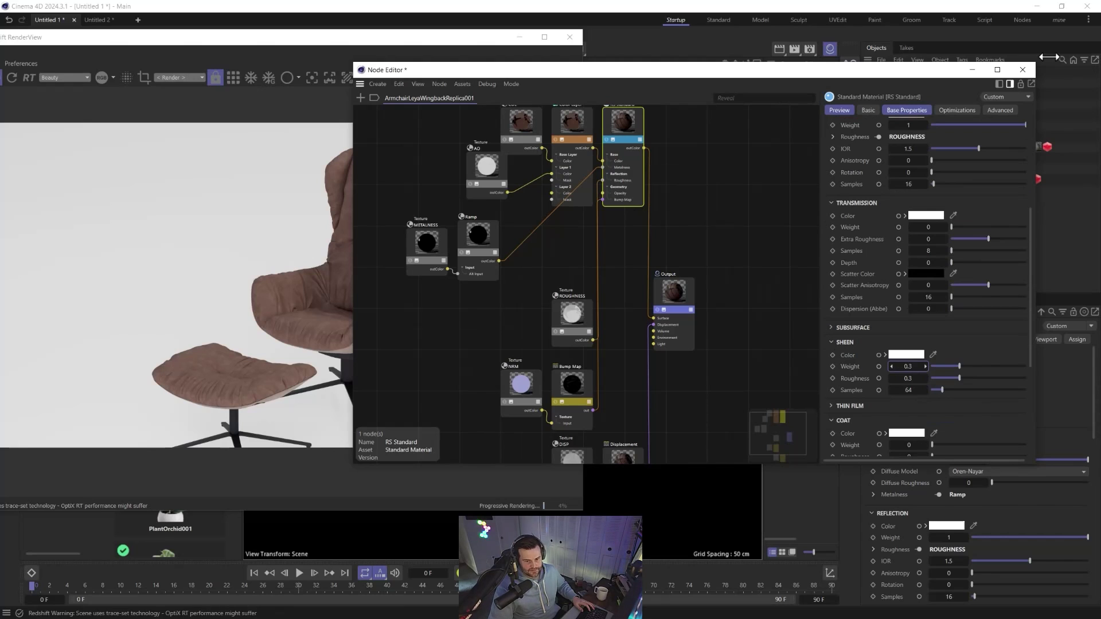
click(1023, 70)
Set the sheen weight of the ArmchairLeyaWingbackReplicaFootrest001 material to 0.3, check the render and close the RenderView.
double_click(774, 93)
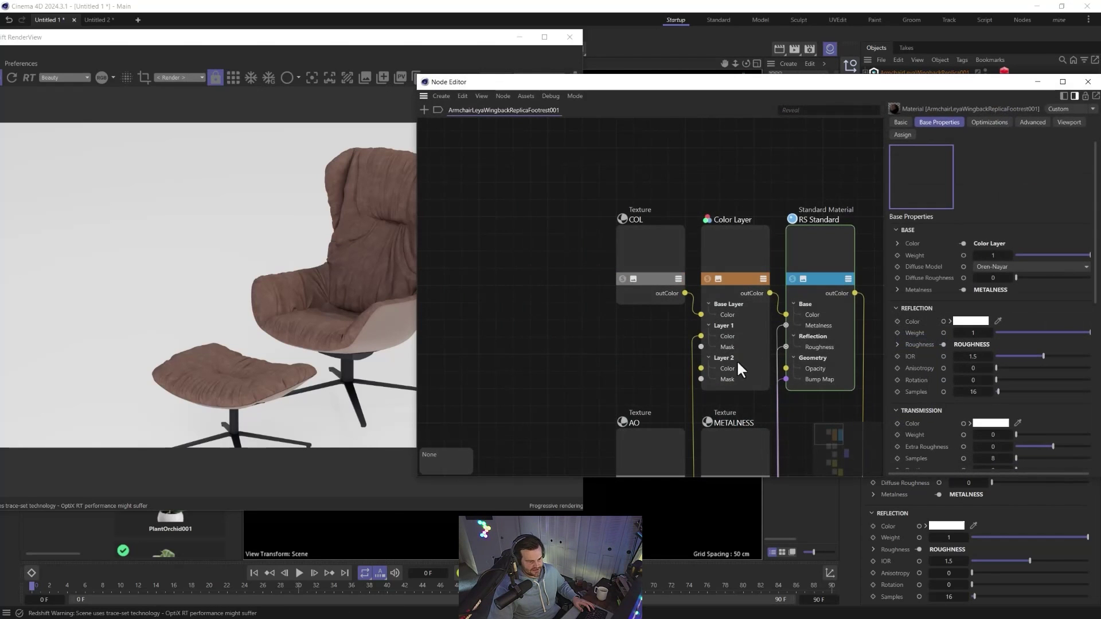
scroll(932, 403, down, 4)
click(910, 356)
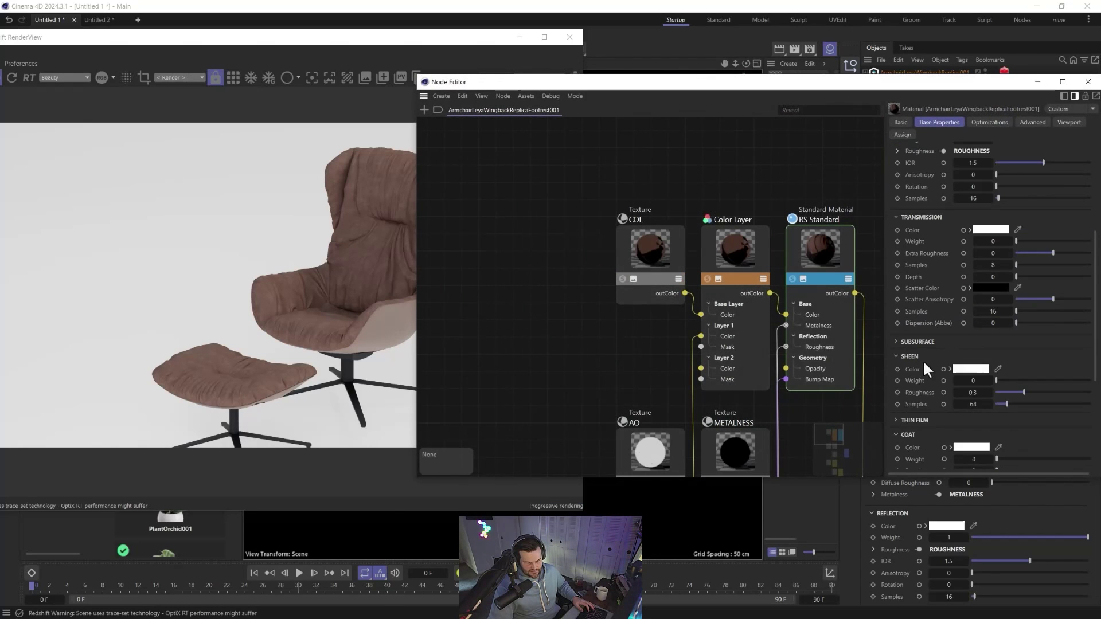
double_click(961, 379)
text(0.3)
key(Return)
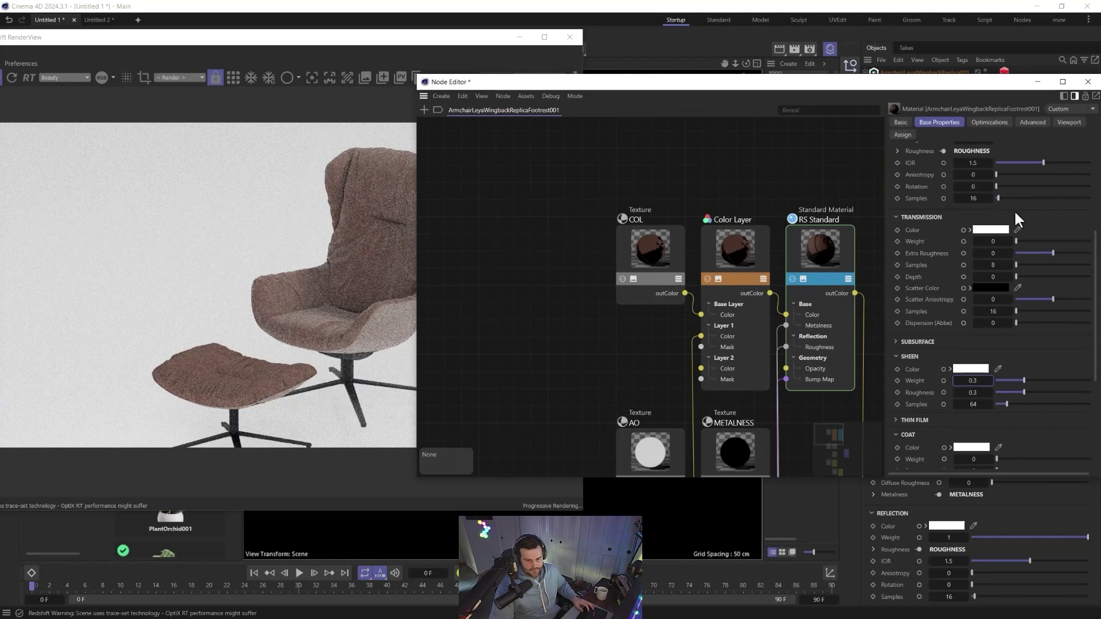
click(1088, 82)
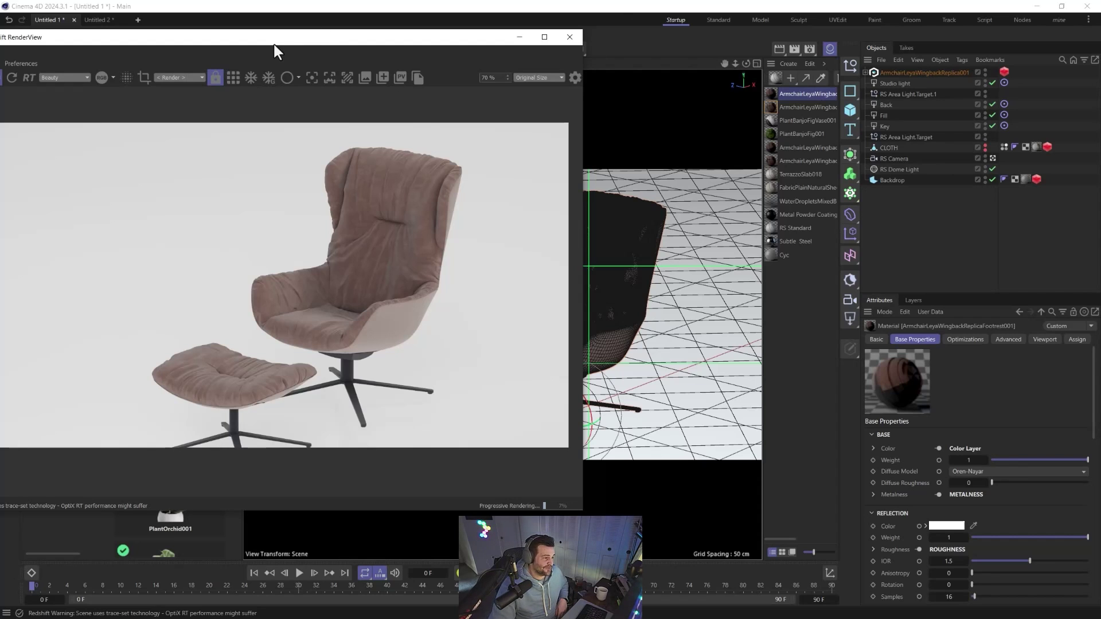
drag(275, 45, 454, 50)
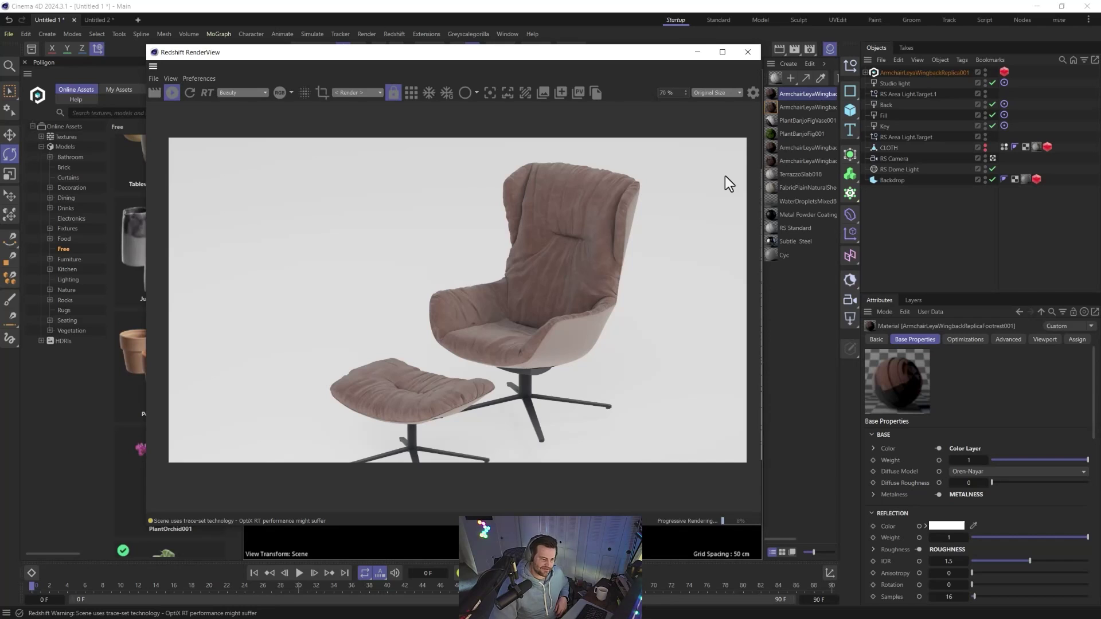
click(748, 57)
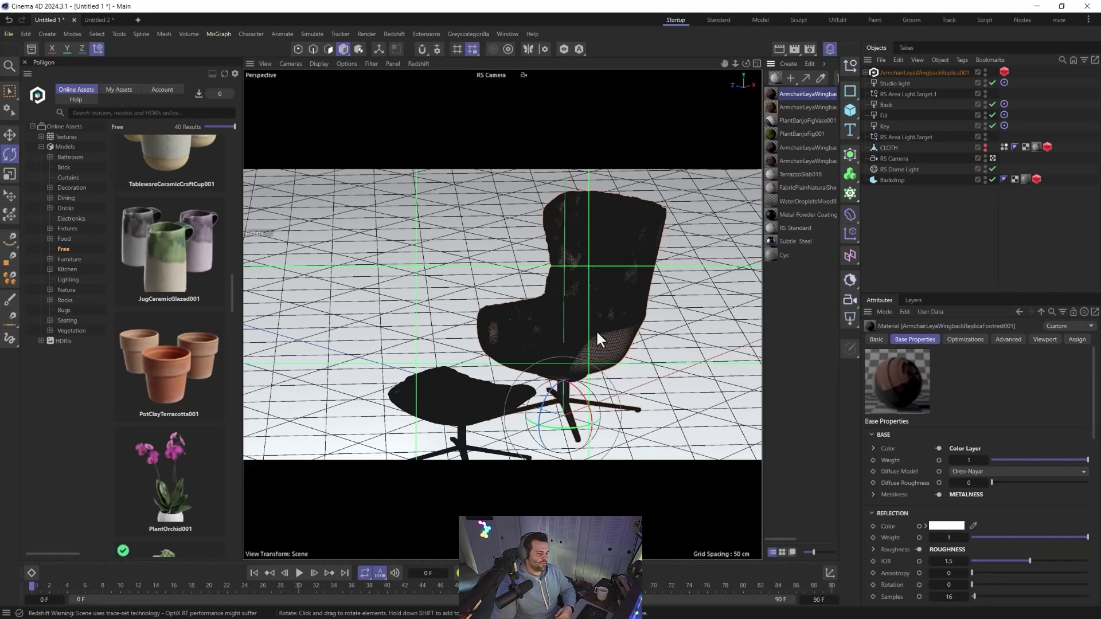
Delete the armchair from the scene and import PlantBanjoFig001 from Poliigon's free models.
click(909, 71)
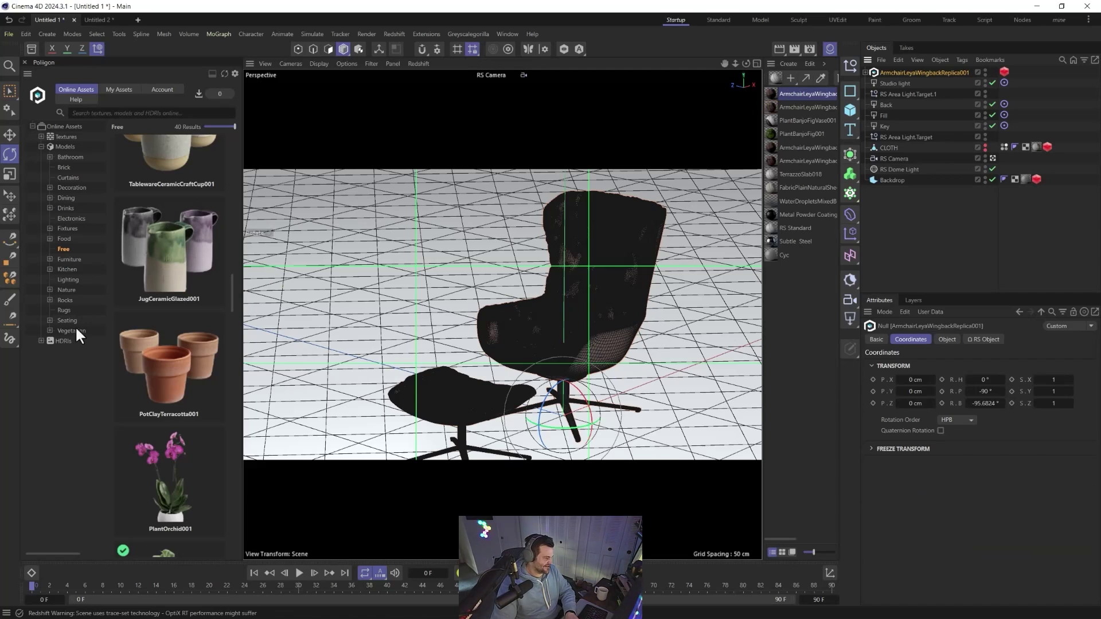
key(Delete)
scroll(181, 395, down, 3)
mouse_move(170, 433)
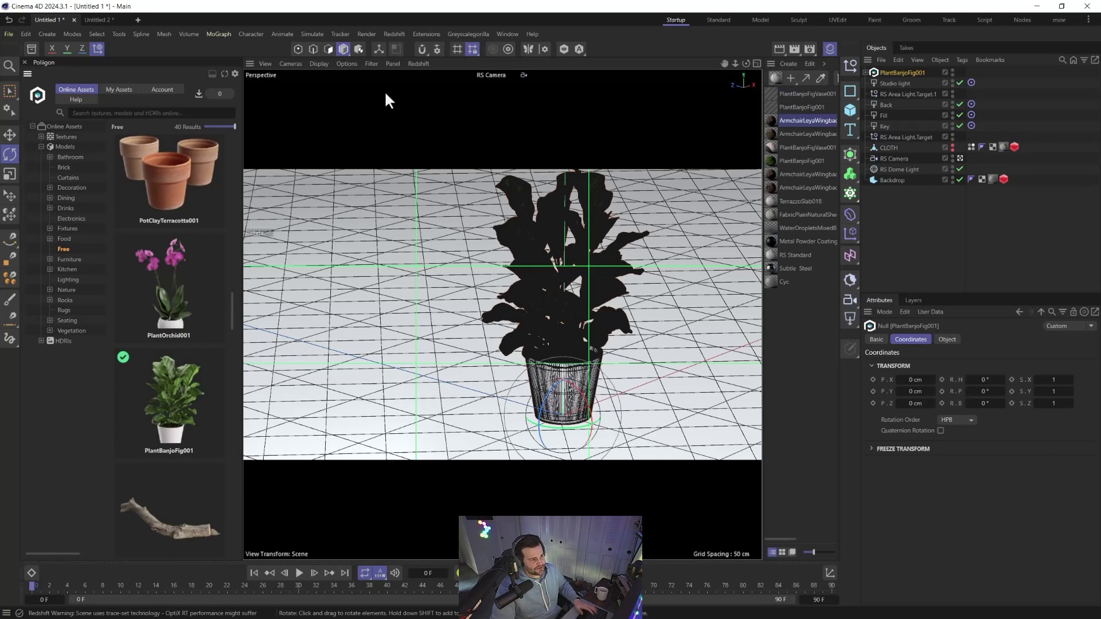
Render the potted plant in the Redshift RenderView and keep the material list accessible beside it.
click(394, 34)
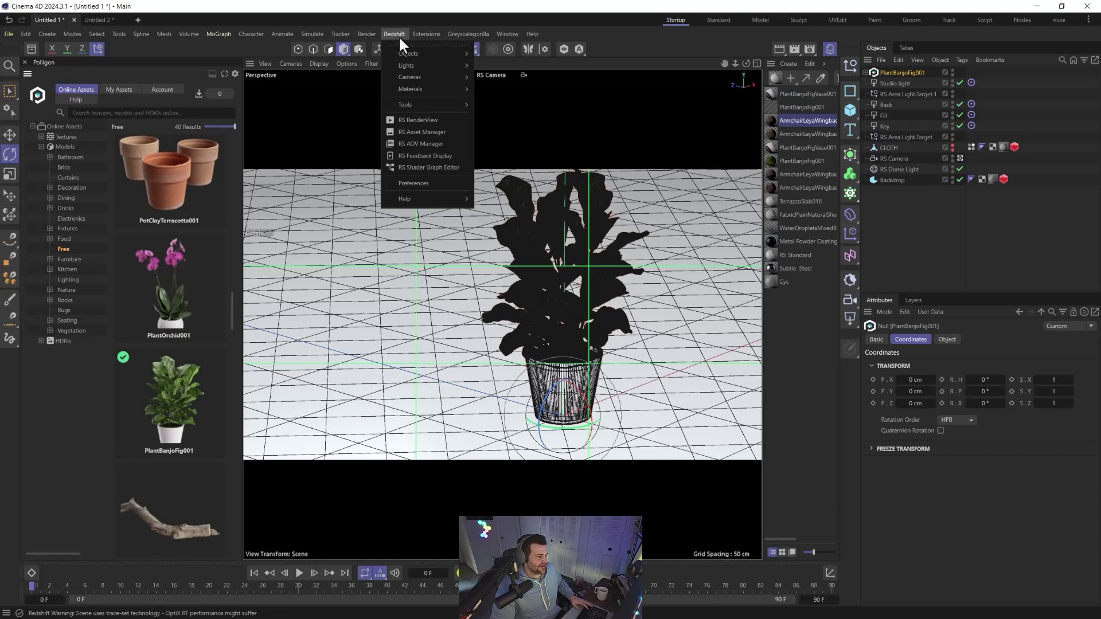
click(407, 119)
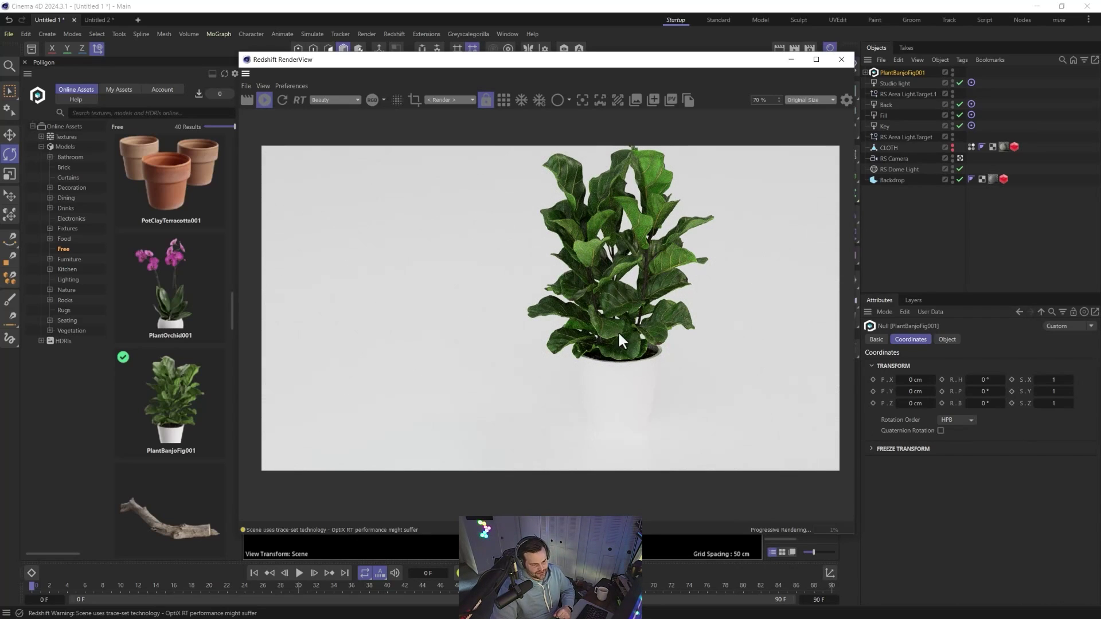
drag(686, 66, 538, 59)
Set the reflection IOR of the newly imported PlantBanjoFig001 leaf material to 1.3 and close the Node Editor.
double_click(770, 107)
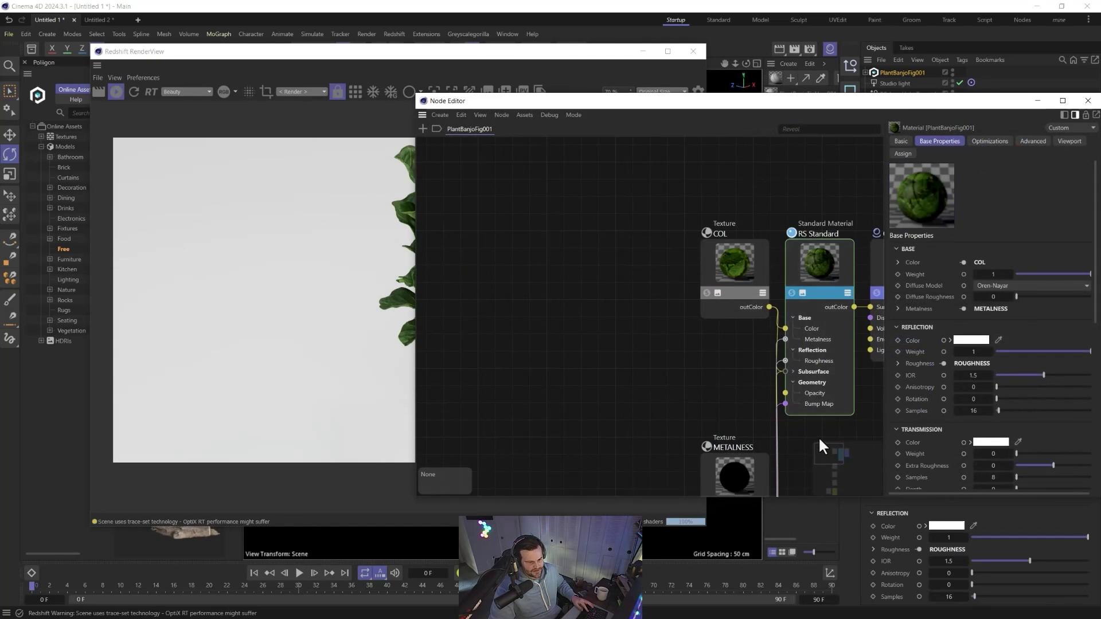
middle_drag(818, 436, 808, 395)
click(640, 210)
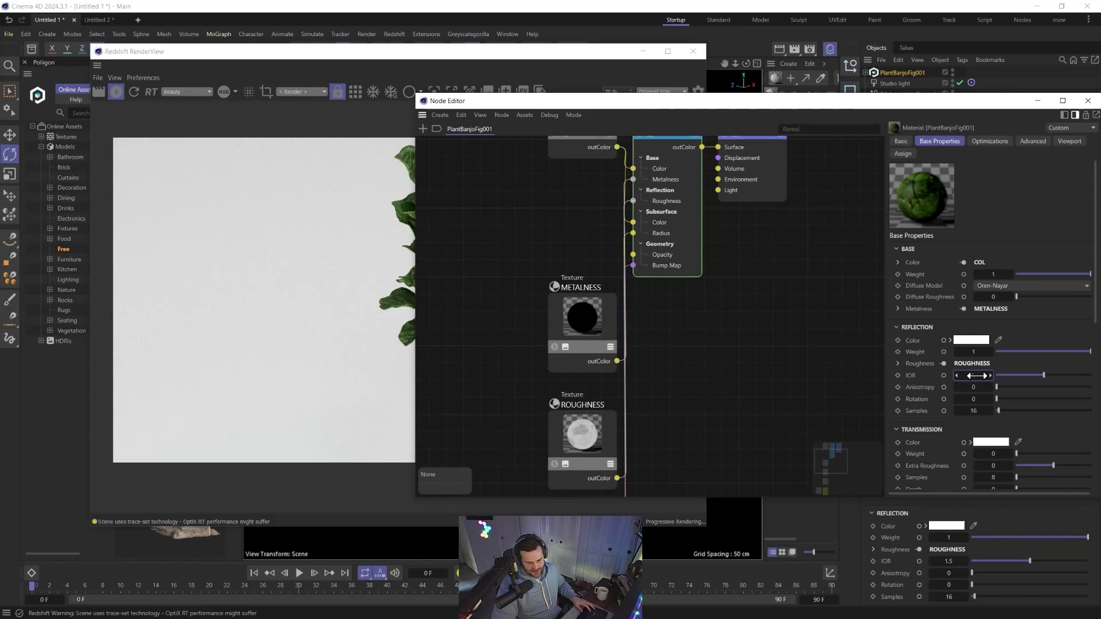
drag(977, 375, 970, 375)
click(1088, 100)
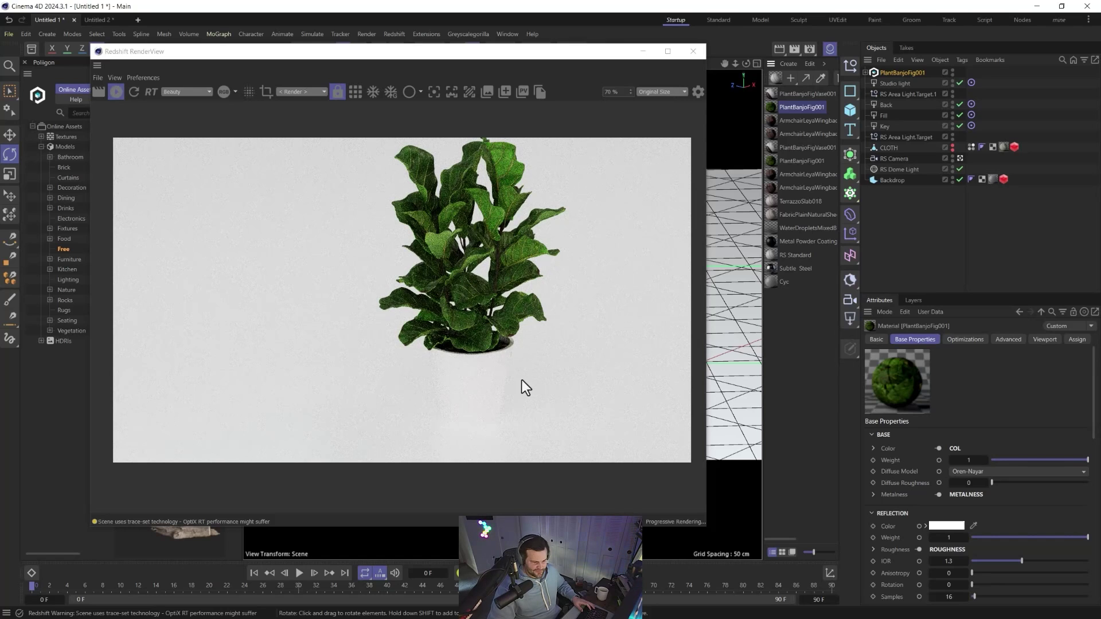
Disconnect the METALNESS texture from the PlantBanjoFigVase001 material, try higher metalness values and set the metalness to 0.
click(780, 93)
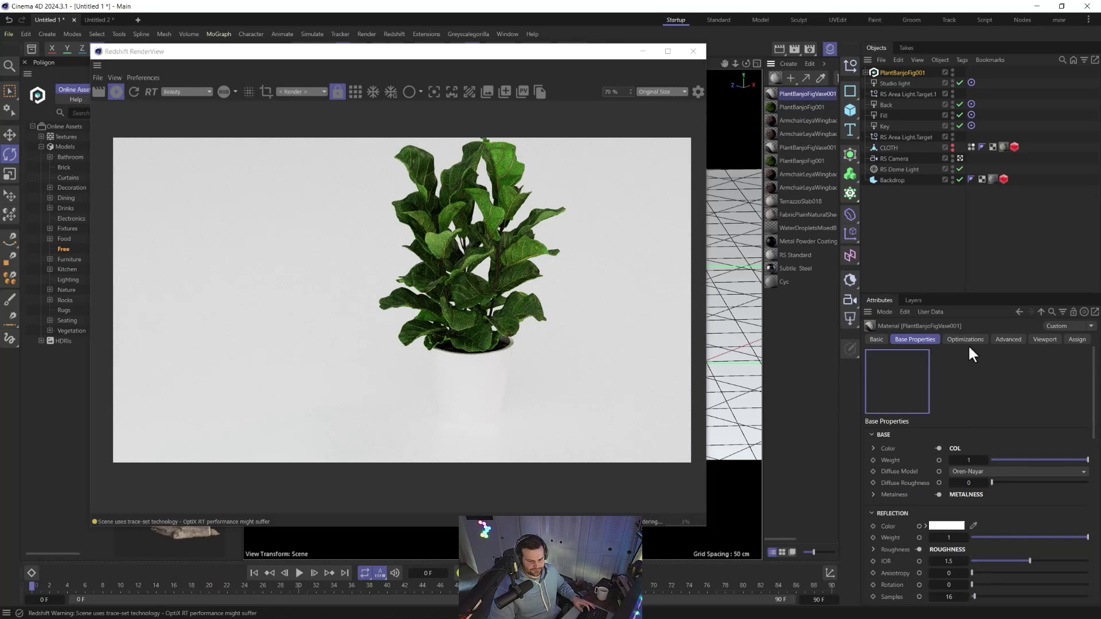
click(874, 495)
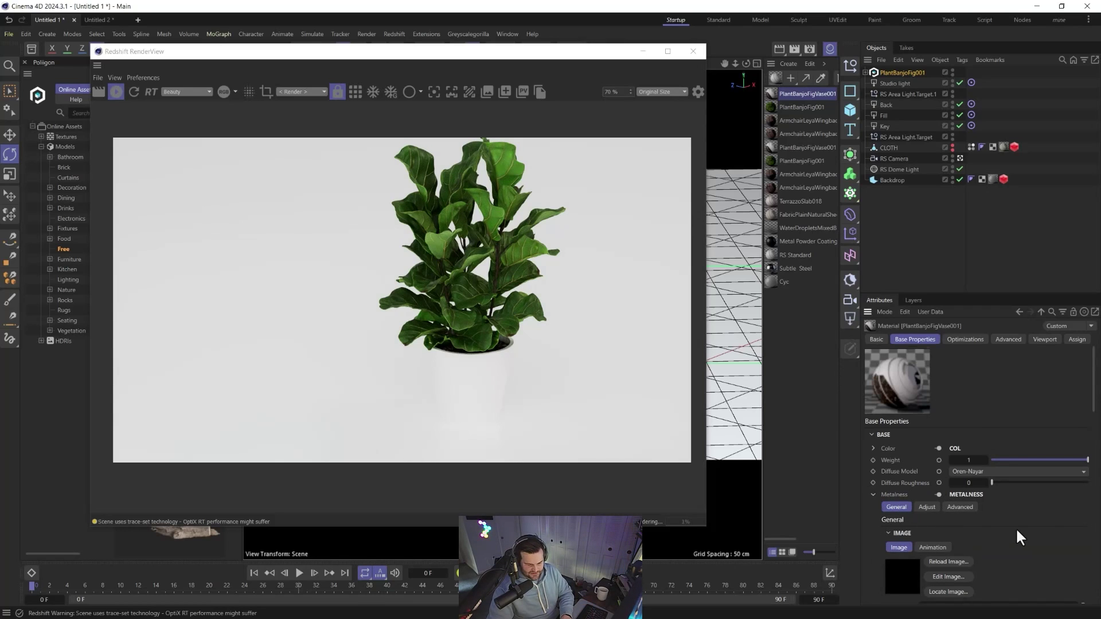
scroll(1018, 538, down, 3)
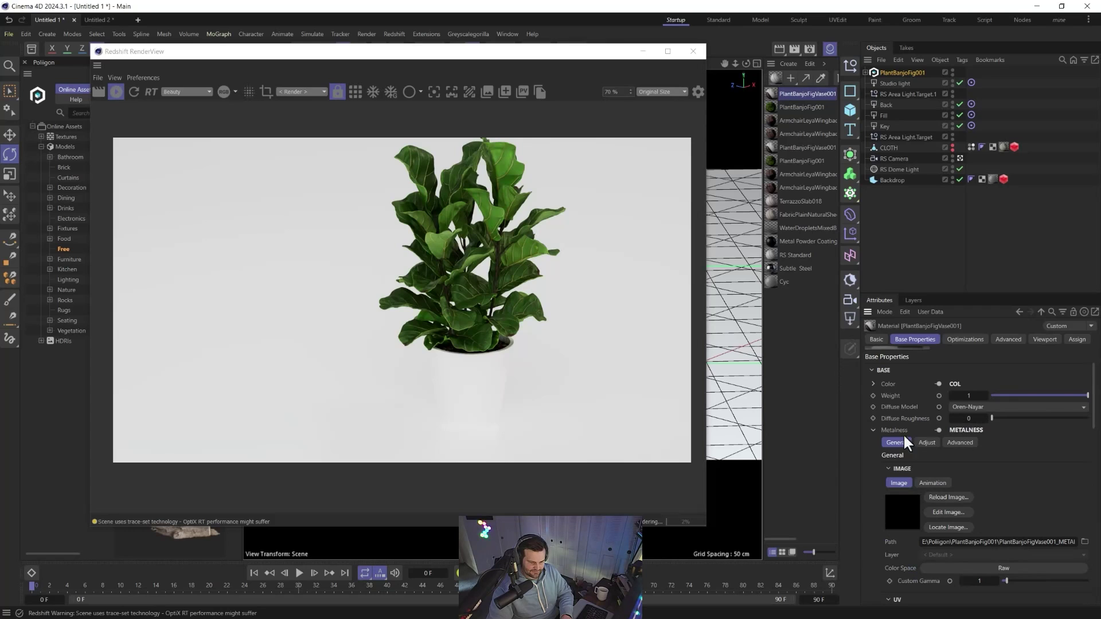
click(939, 431)
click(971, 550)
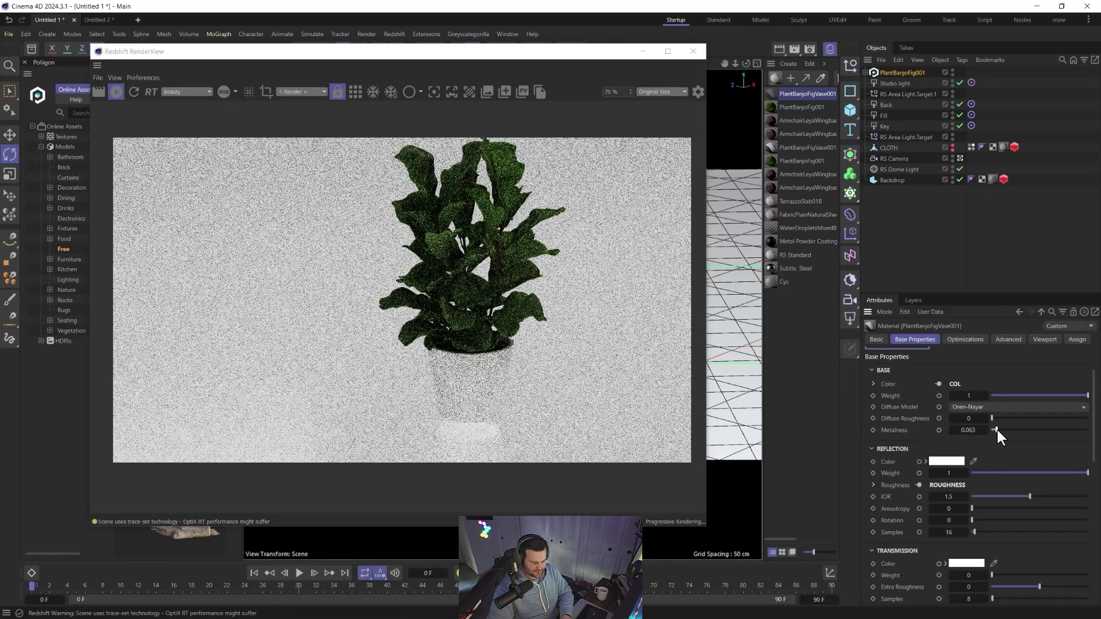
drag(997, 430, 1018, 430)
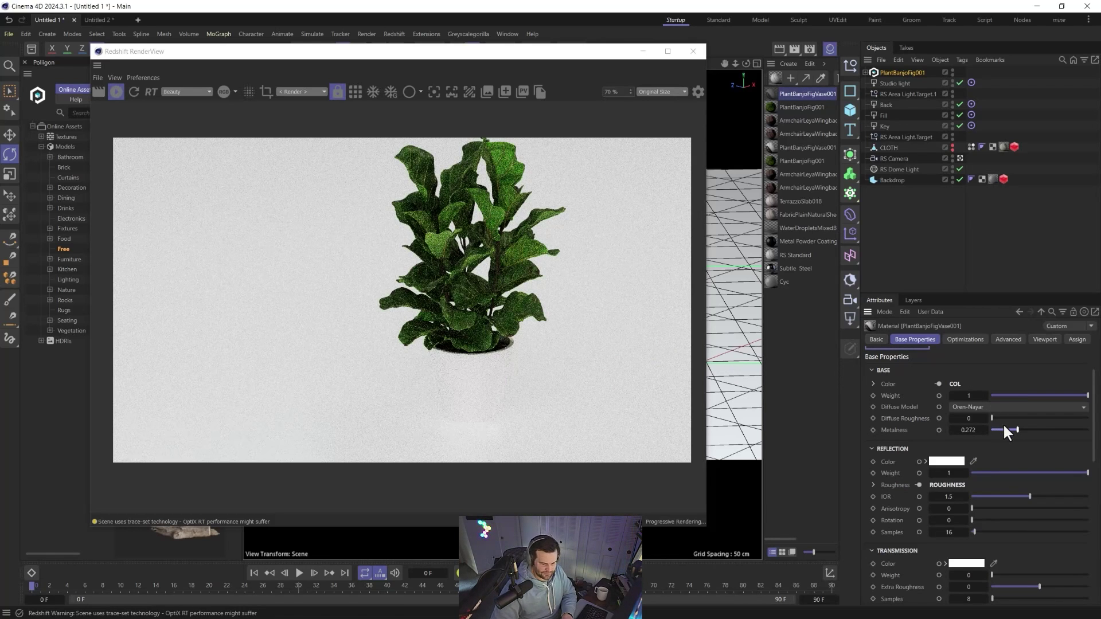
drag(1005, 431, 885, 429)
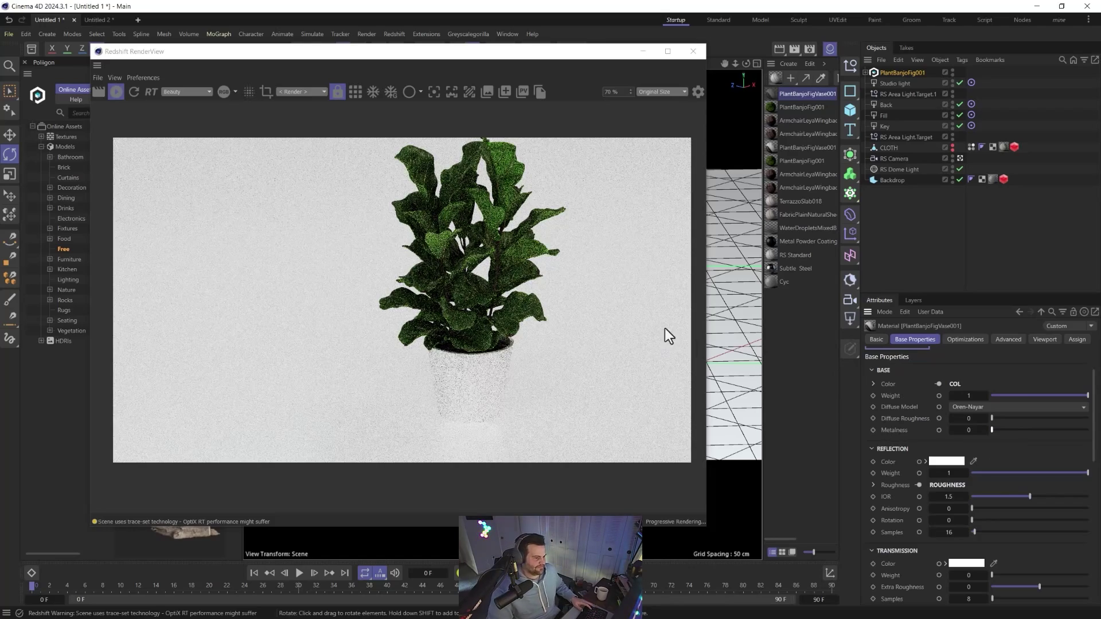
Inspect the plant's leaves up close in the viewport and in the RenderView alongside it.
drag(472, 51, 987, 95)
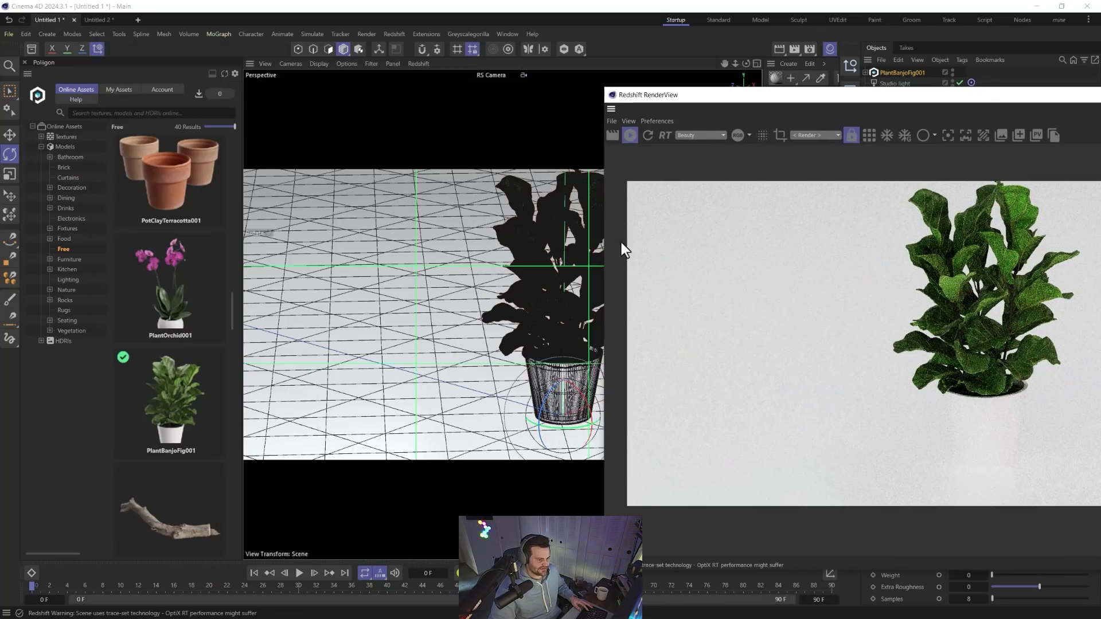
scroll(501, 330, up, 10)
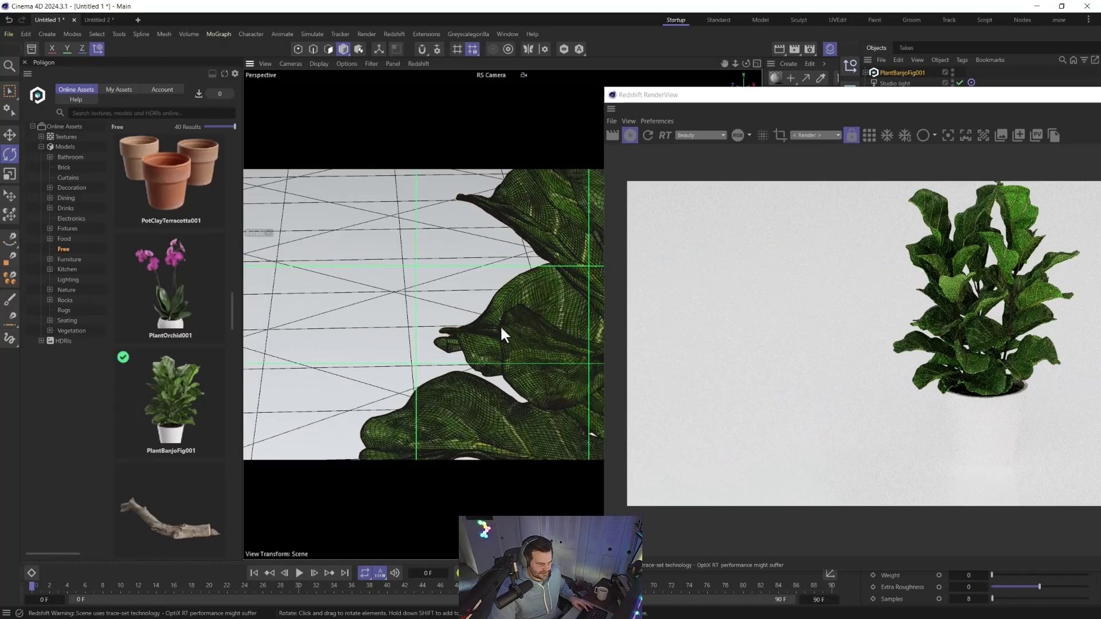
alt+drag(500, 325, 487, 270)
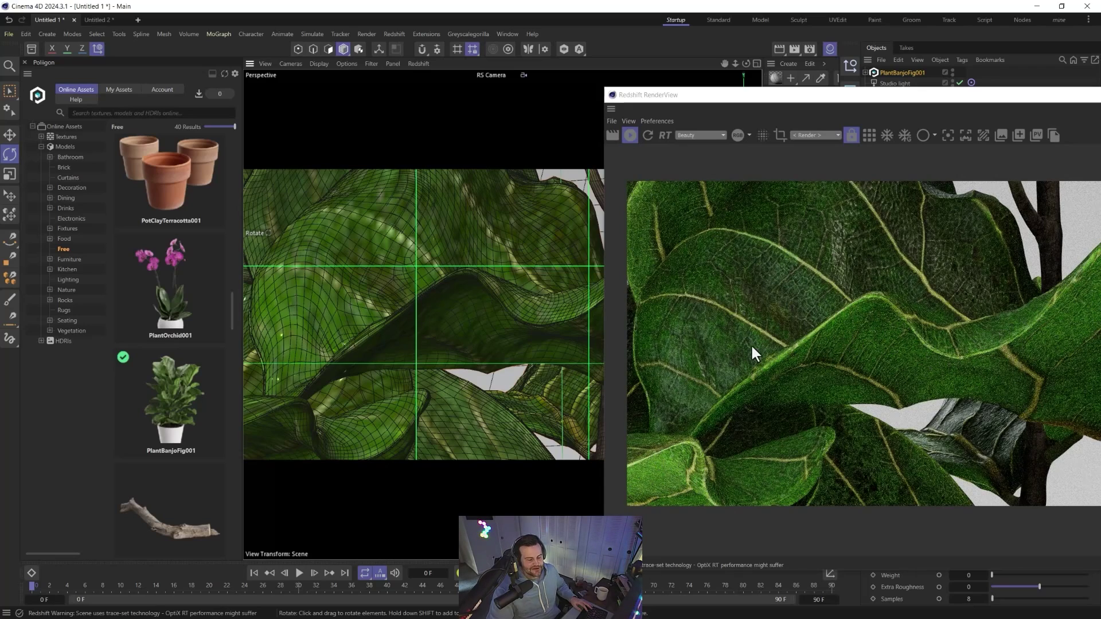
Reframe the potted plant to show more of its foliage against the backdrop, and browse back through the free Poliigon models.
alt+drag(474, 335, 681, 390)
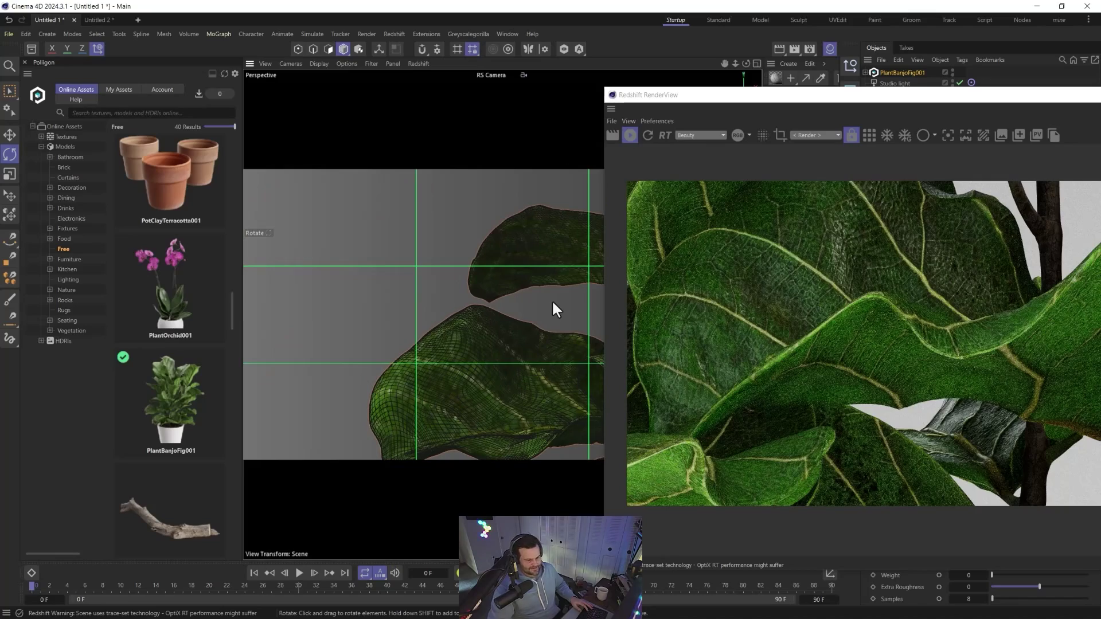
alt+drag(481, 400, 487, 274)
scroll(180, 371, up, 10)
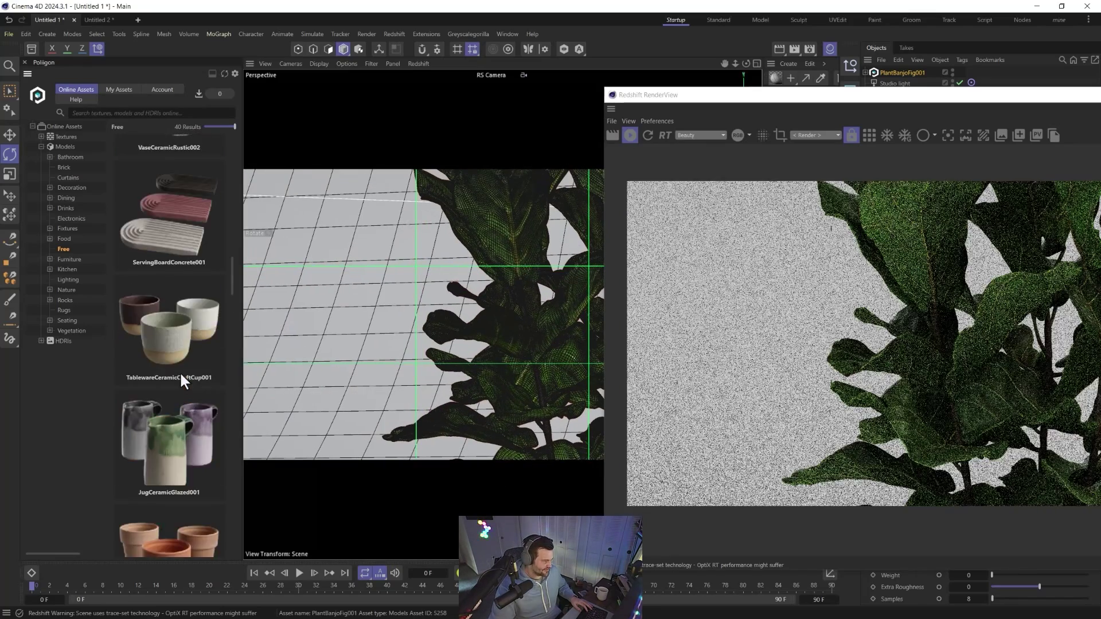
scroll(180, 371, up, 6)
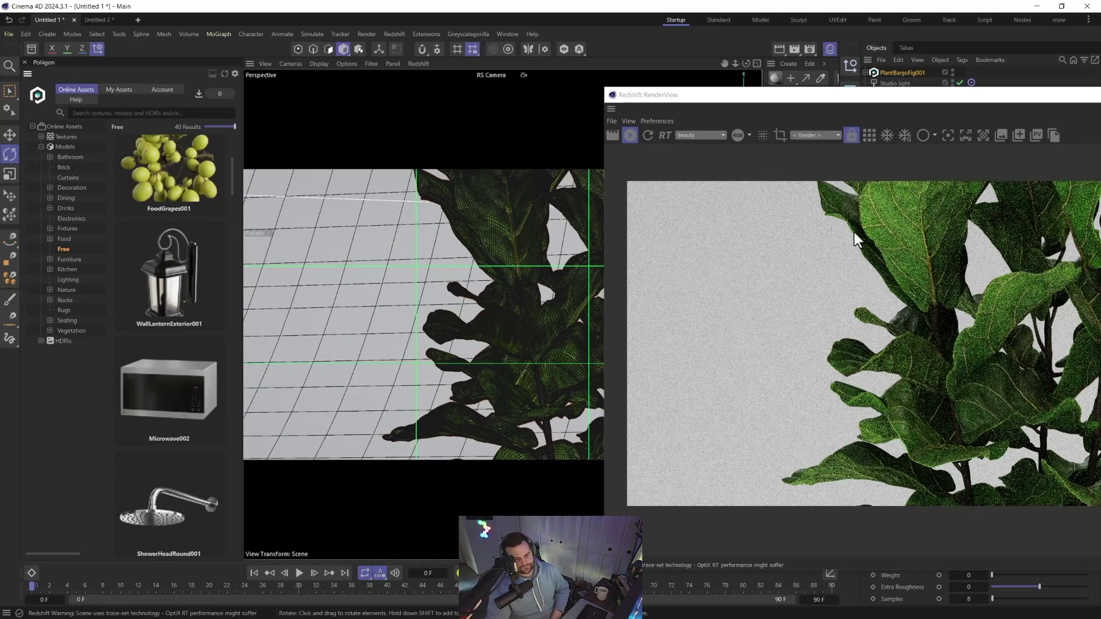
Reposition the Redshift RenderView to expose the full frame and inspect the plant render at 55 % zoom.
drag(786, 95, 586, 71)
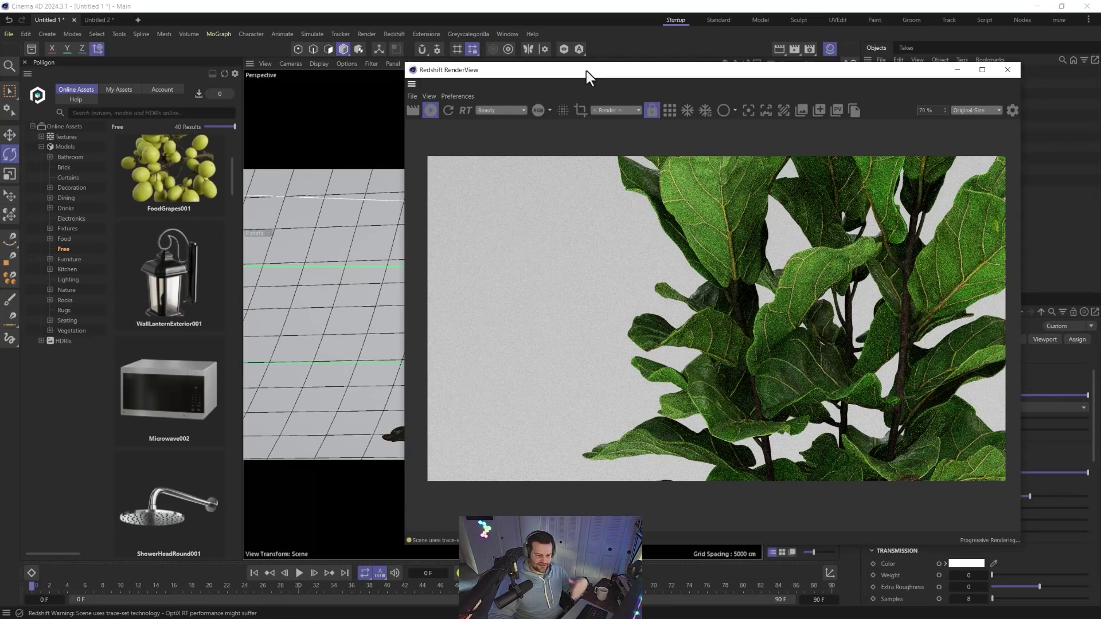
scroll(719, 363, down, 2)
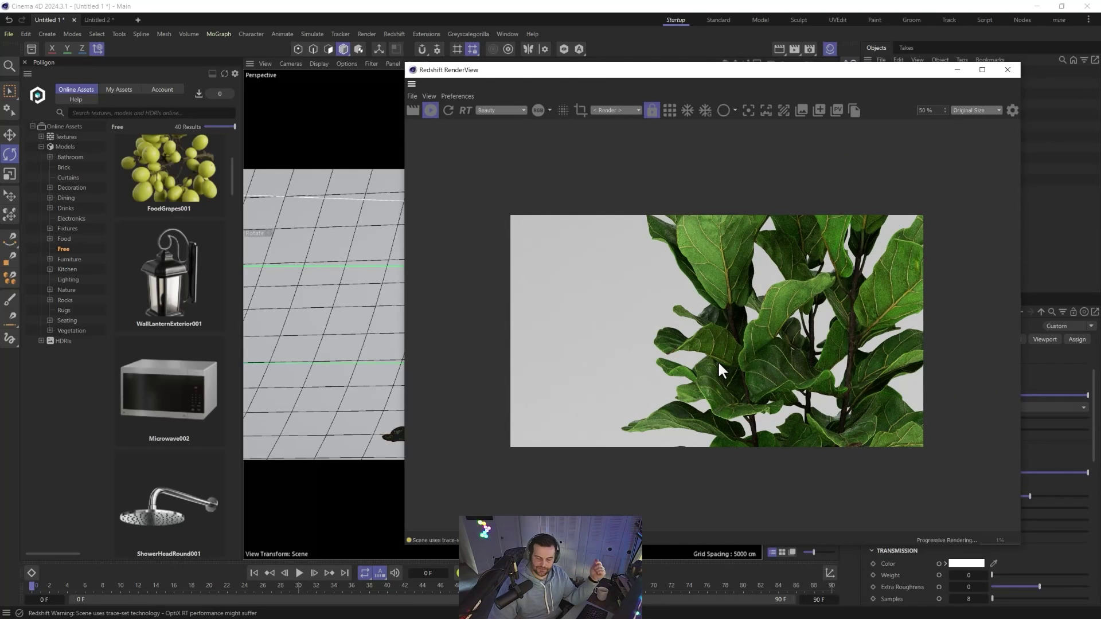
scroll(742, 431, up, 1)
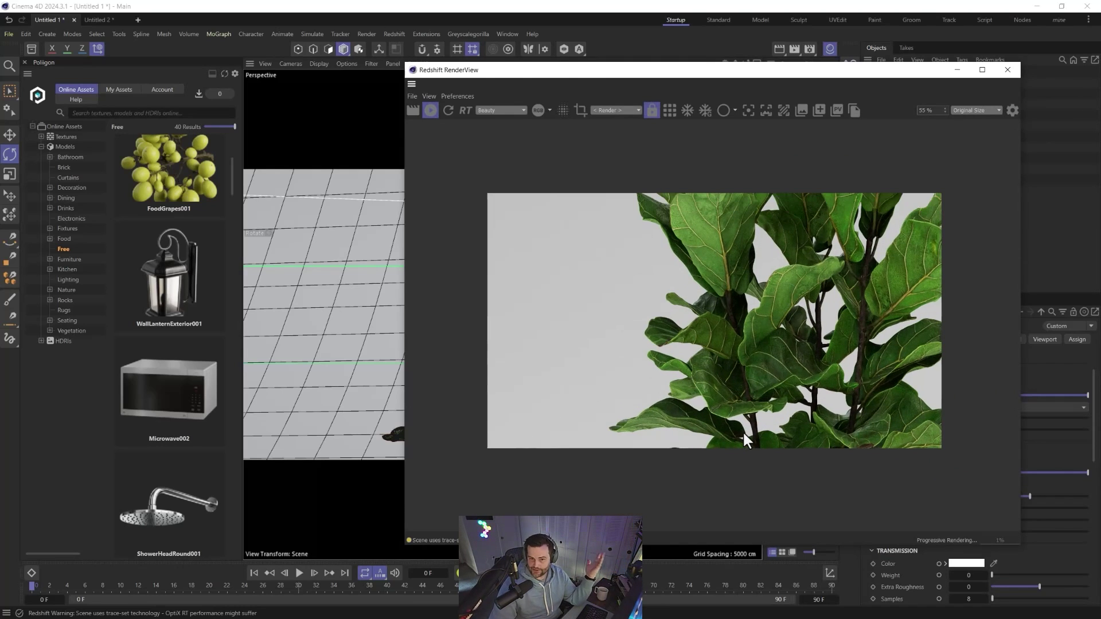